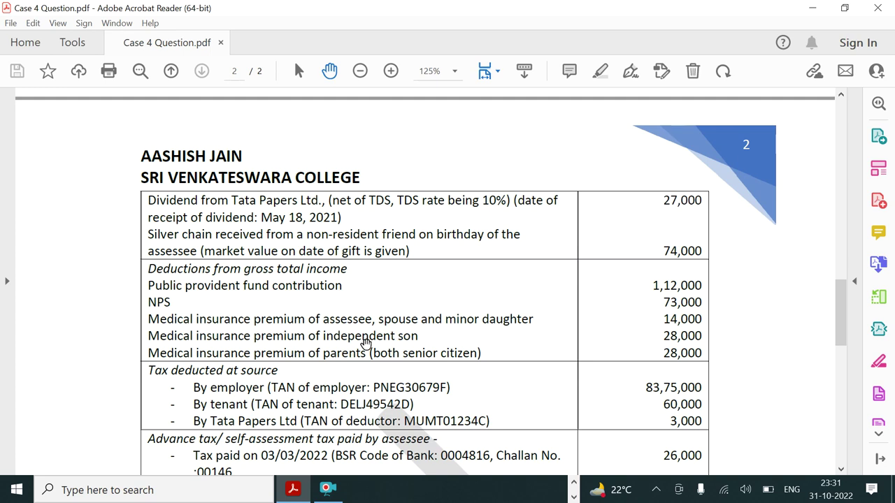
Scroll the case PDF back to the Particulars of the Assessee table on page 1
{"action": "scroll", "coordinate": [365, 343], "scroll_direction": "down", "scroll_amount": 2}
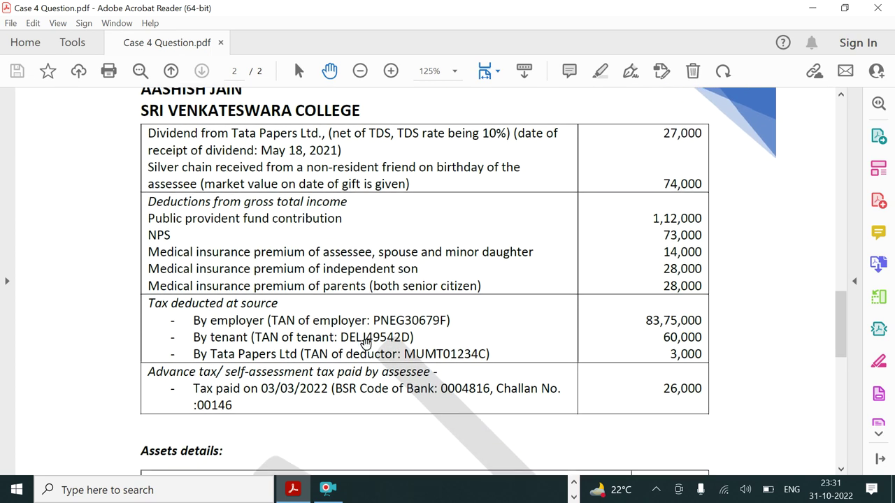
{"action": "scroll", "coordinate": [365, 342], "scroll_direction": "down", "scroll_amount": 2}
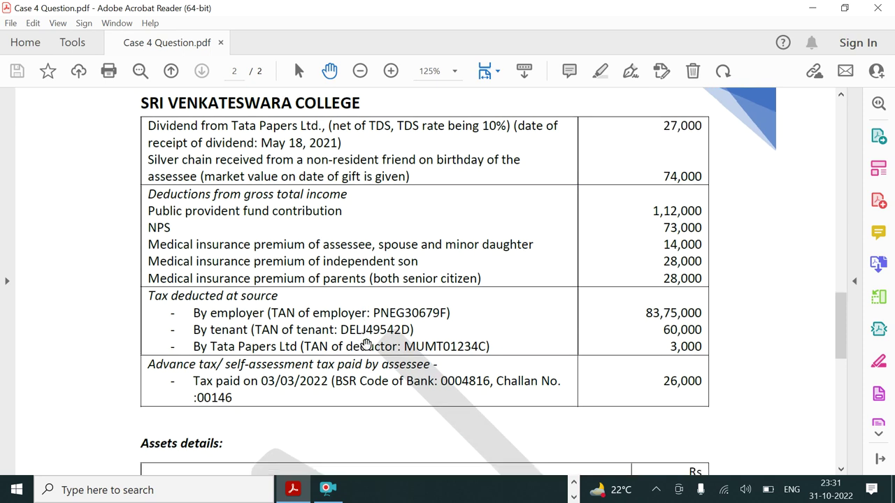
{"action": "scroll", "coordinate": [365, 344], "scroll_direction": "down", "scroll_amount": 3}
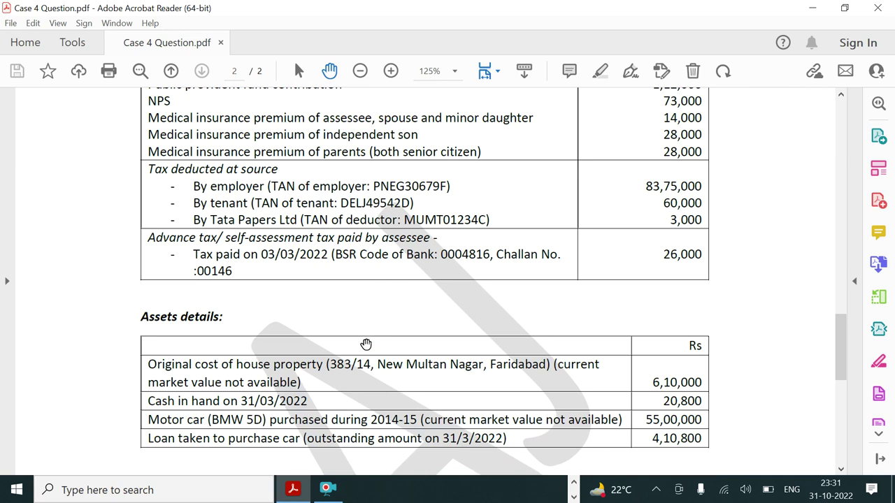
{"action": "scroll", "coordinate": [366, 344], "scroll_direction": "up", "scroll_amount": 15}
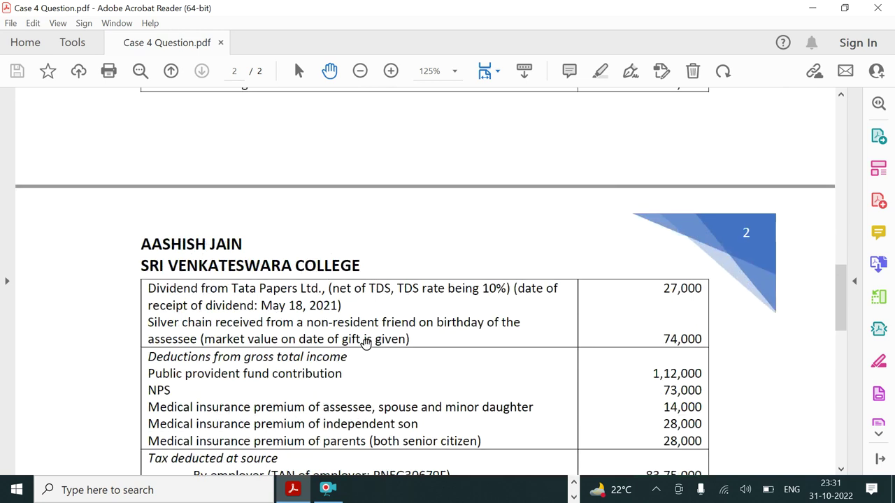
{"action": "scroll", "coordinate": [366, 344], "scroll_direction": "up", "scroll_amount": 10}
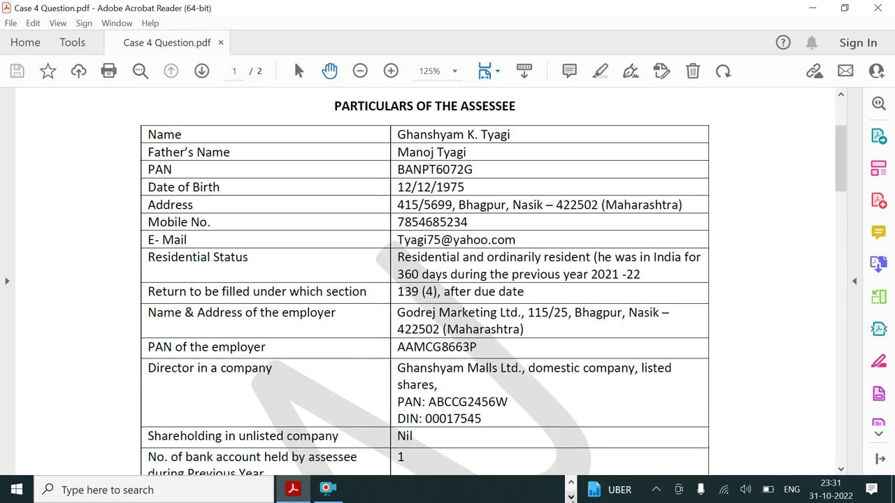
{"action": "left_click", "coordinate": [571, 482]}
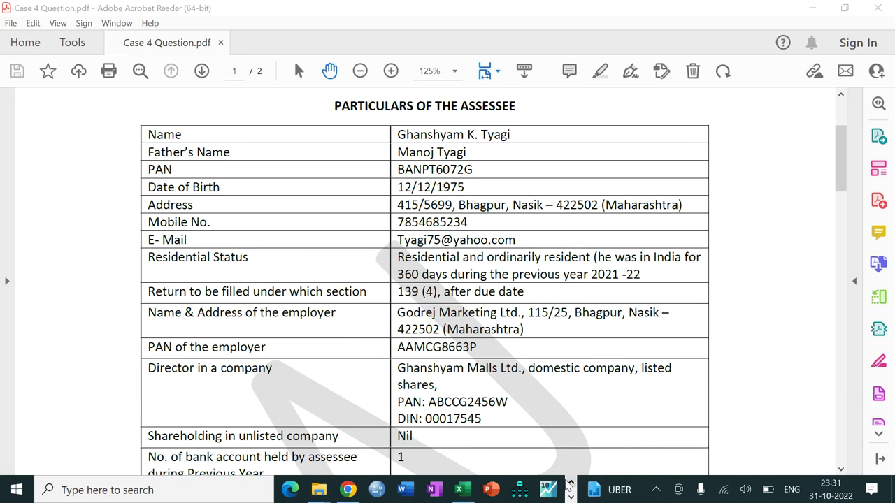
In the ITR2 Excel utility, review the filled director-in-a-company details on PART A - General
{"action": "left_click", "coordinate": [461, 490]}
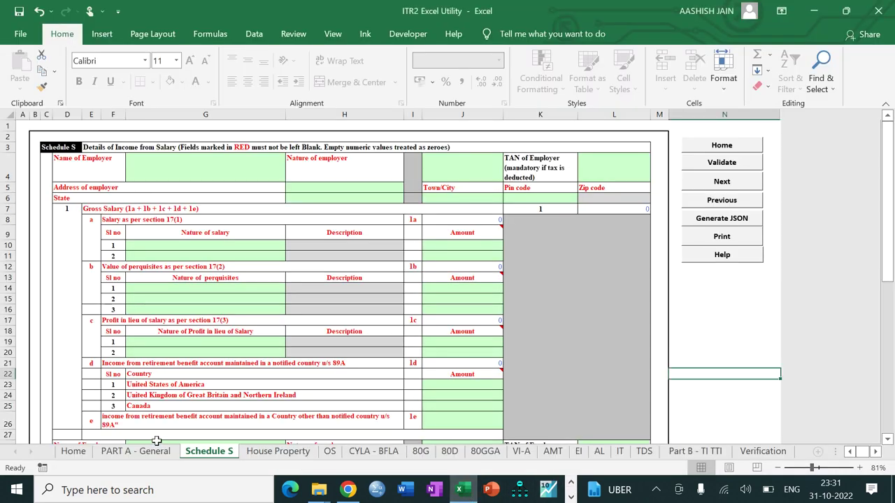
{"action": "left_click", "coordinate": [74, 452]}
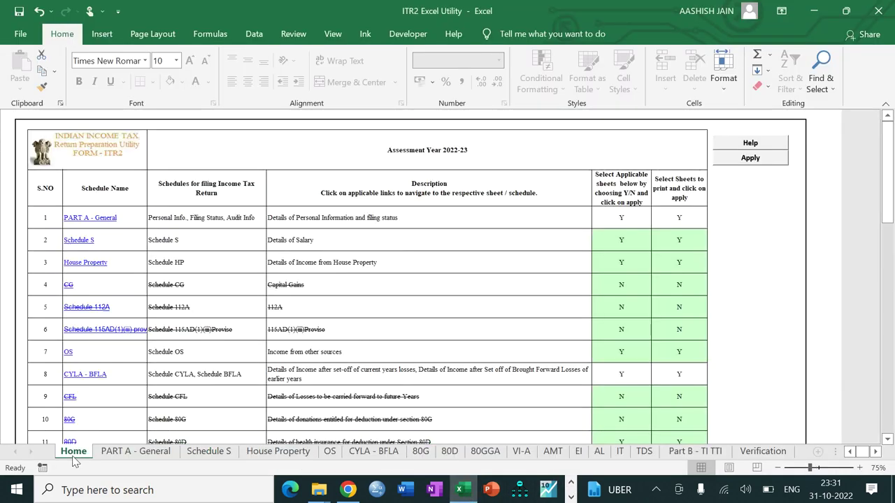
{"action": "left_click_drag", "start_coordinate": [887, 187], "coordinate": [891, 132]}
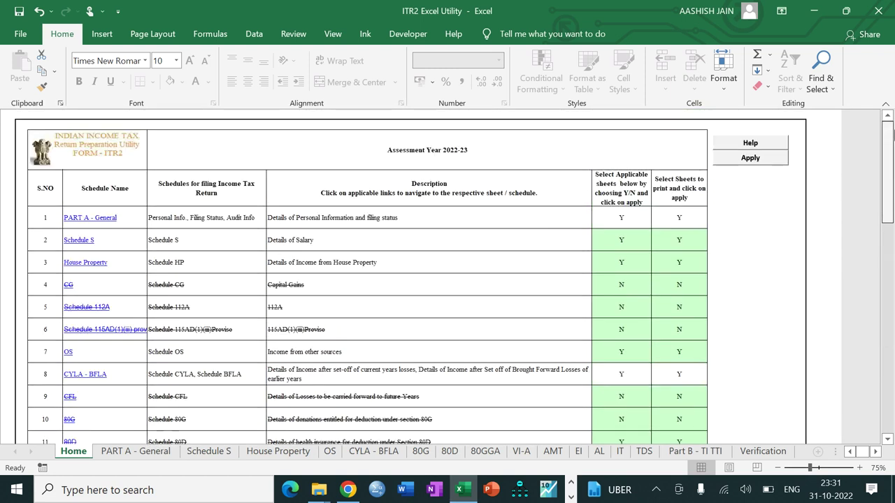
{"action": "left_click", "coordinate": [140, 454]}
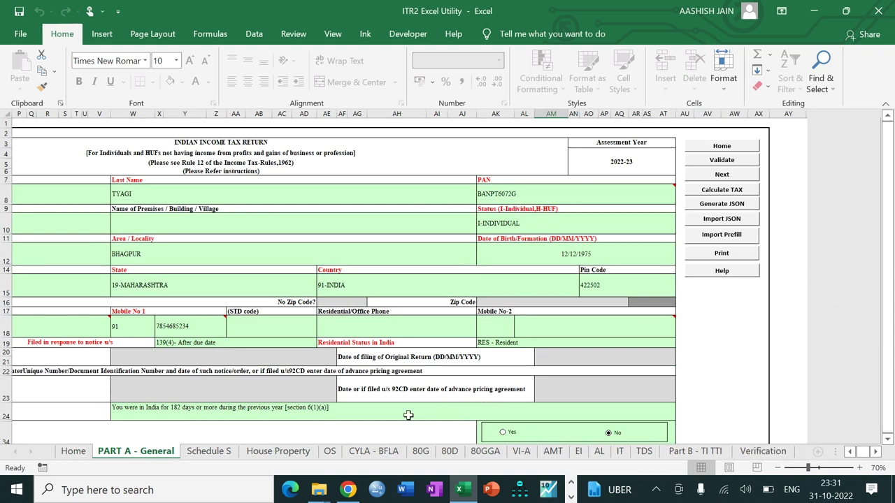
{"action": "left_click", "coordinate": [356, 437]}
{"action": "scroll", "coordinate": [357, 437], "scroll_direction": "down", "scroll_amount": 6}
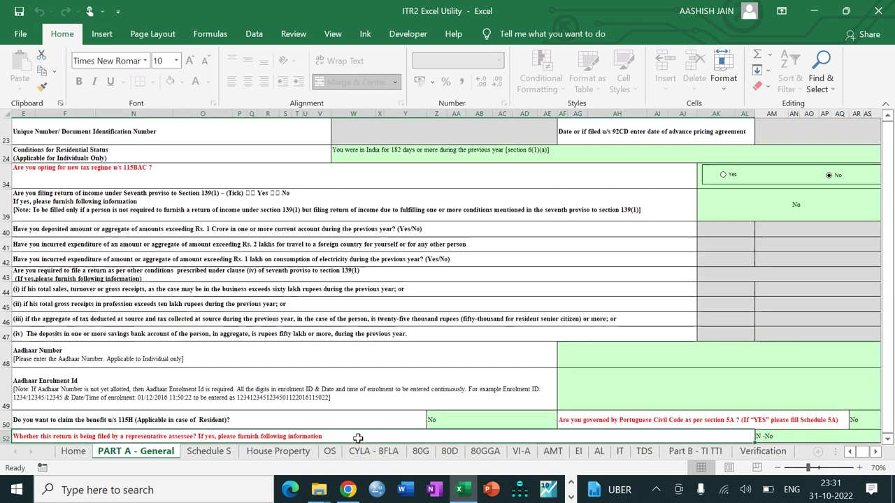
{"action": "scroll", "coordinate": [358, 438], "scroll_direction": "down", "scroll_amount": 2}
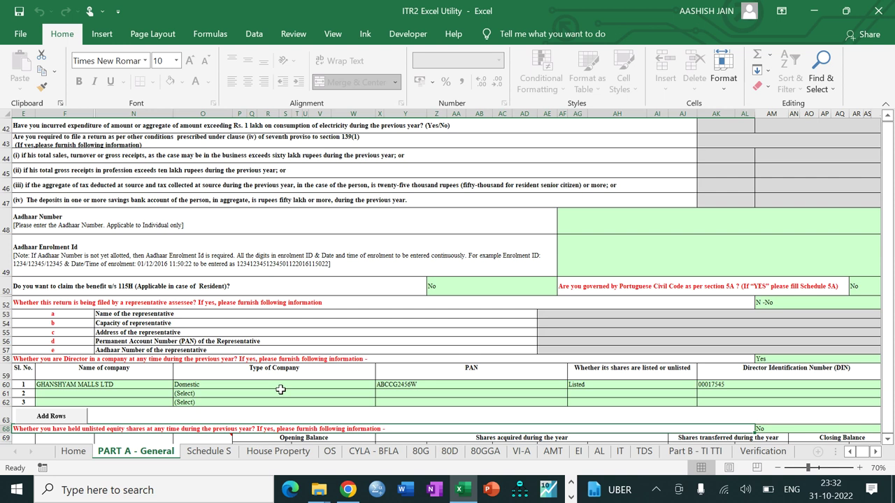
{"action": "left_click", "coordinate": [636, 374]}
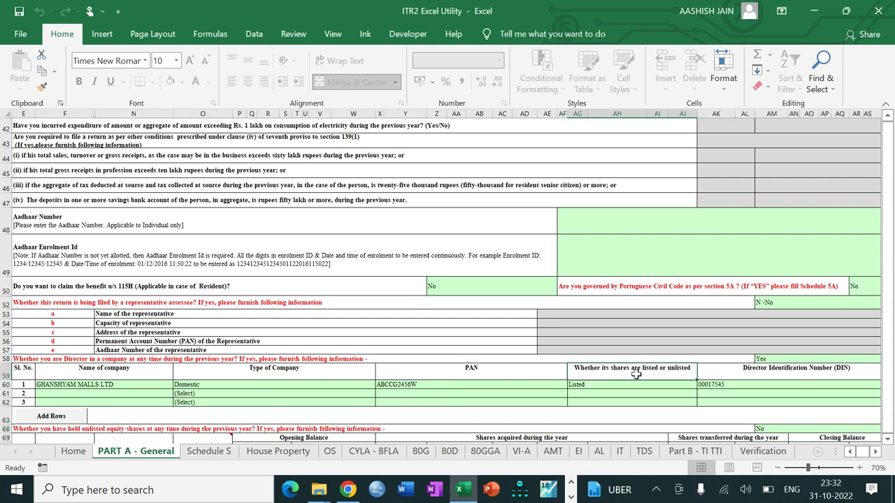
{"action": "key", "text": "Right"}
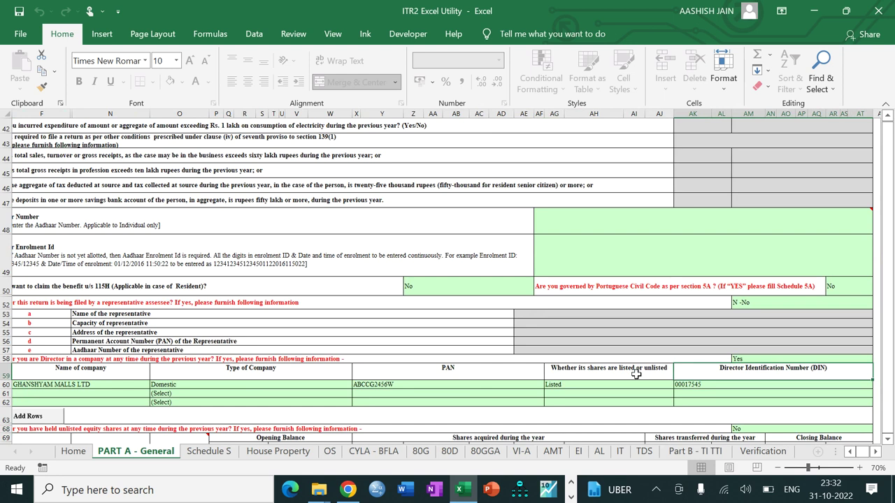
{"action": "left_click", "coordinate": [212, 453]}
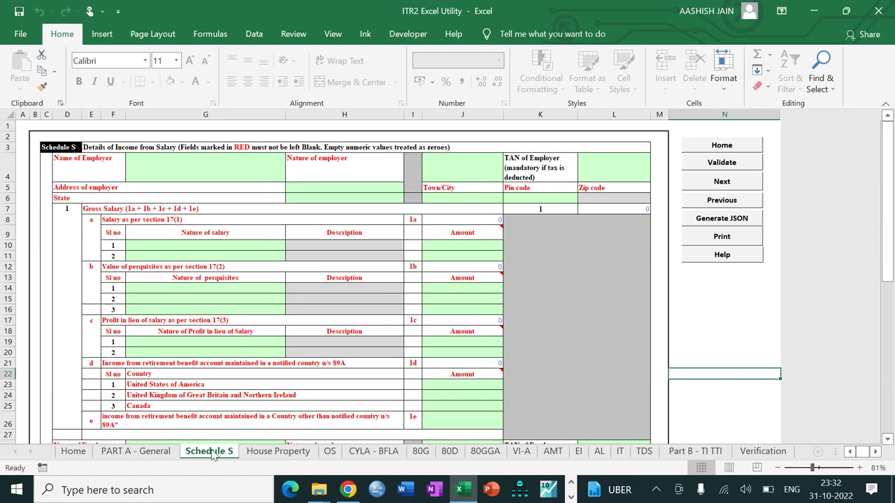
Enter GODREJ MARKETING LTD as Name of Employer and set Nature of employer to OTHERS
{"action": "left_click", "coordinate": [181, 161]}
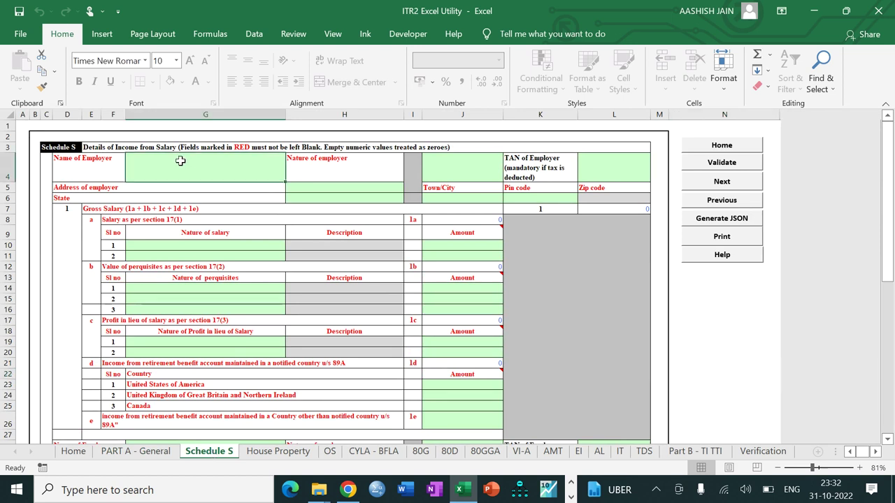
{"action": "key", "text": "Tab"}
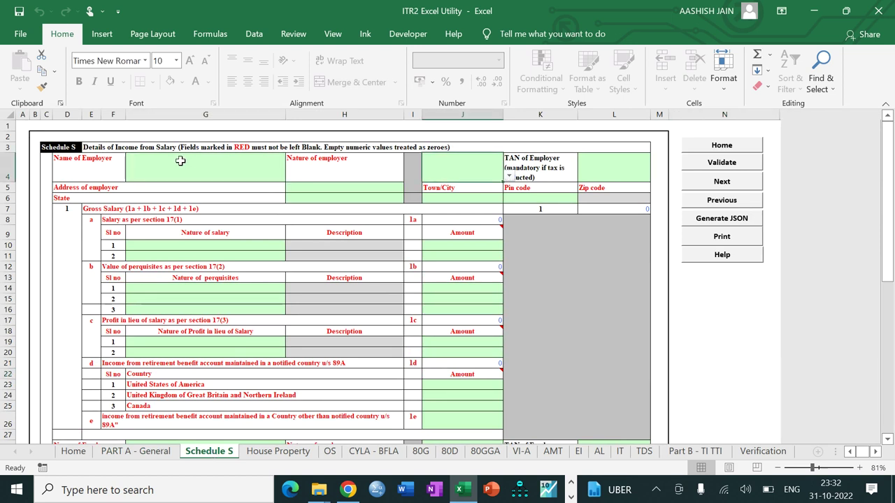
{"action": "left_click", "coordinate": [181, 161]}
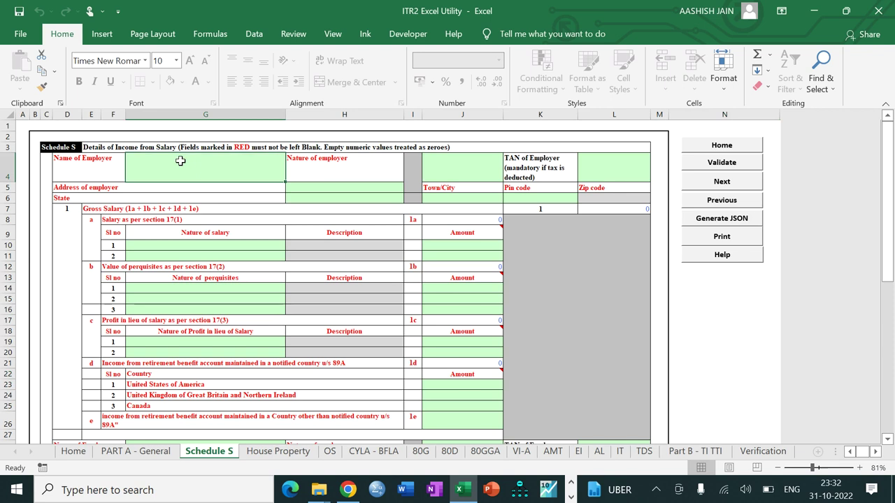
{"action": "type", "text": "G"}
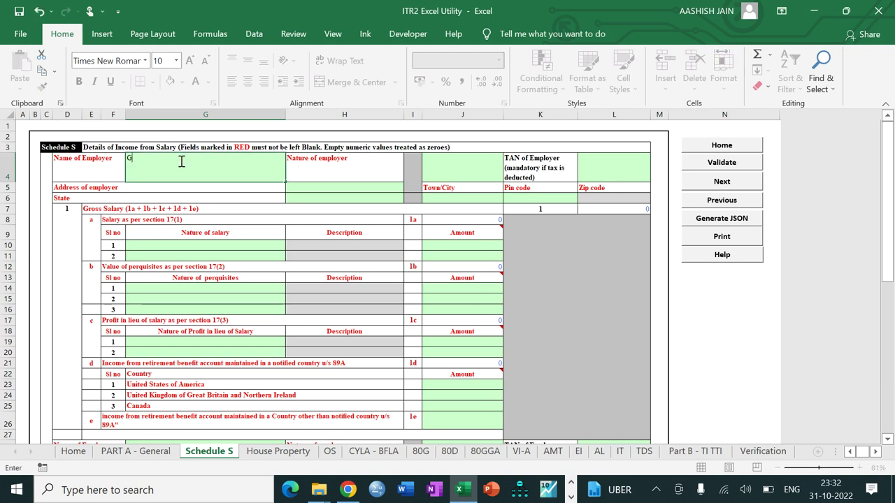
{"action": "type", "text": "ODREJ MARKE"}
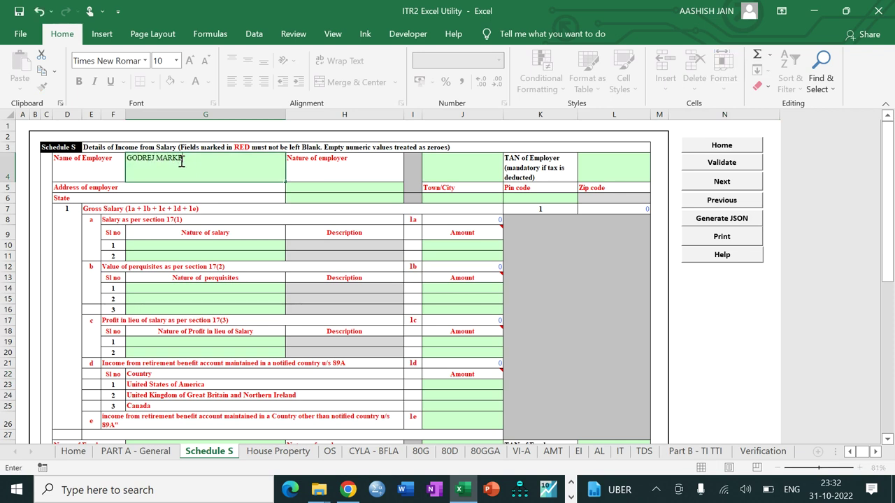
{"action": "type", "text": "TING LTD"}
{"action": "key", "text": "Tab"}
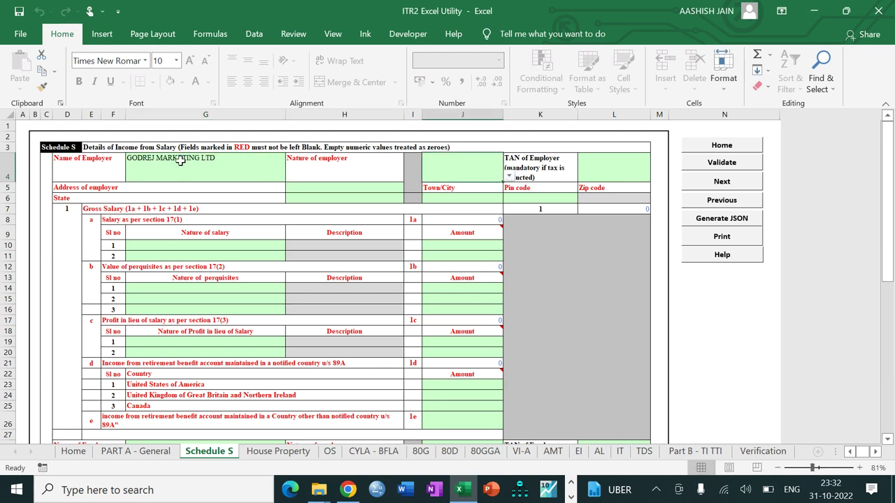
{"action": "key", "text": "alt+Down"}
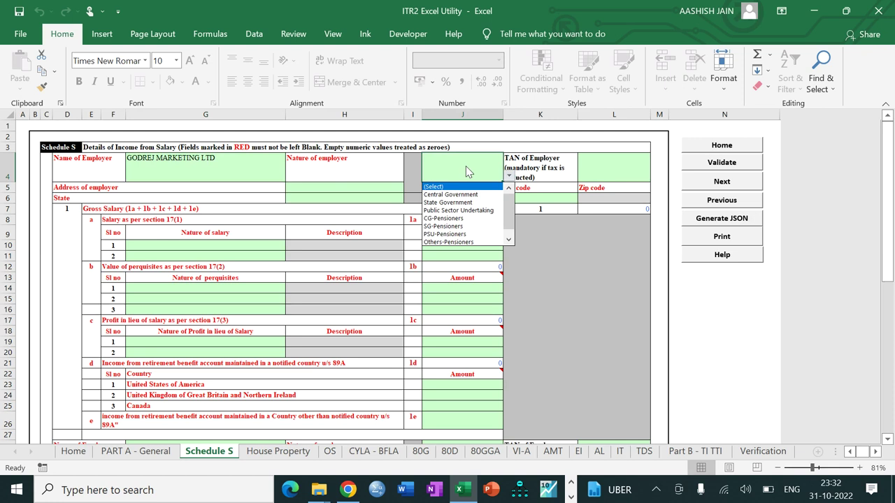
{"action": "scroll", "coordinate": [505, 216], "scroll_direction": "down", "scroll_amount": 1}
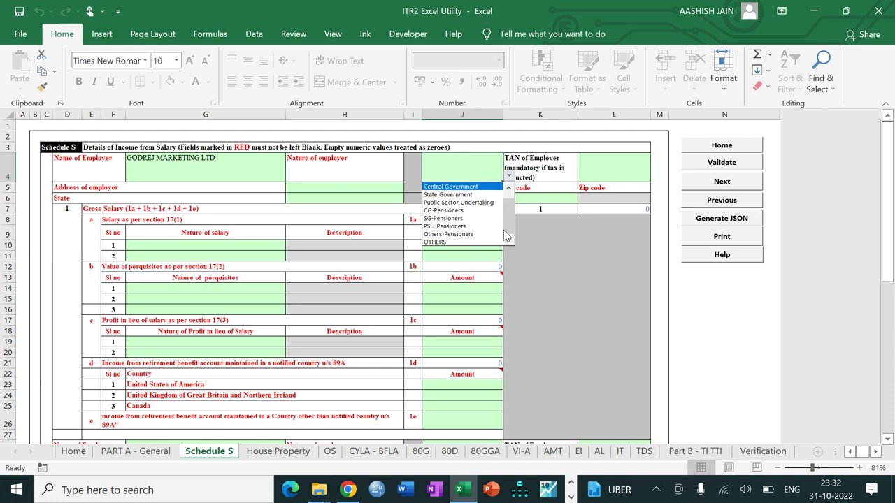
{"action": "left_click", "coordinate": [478, 249]}
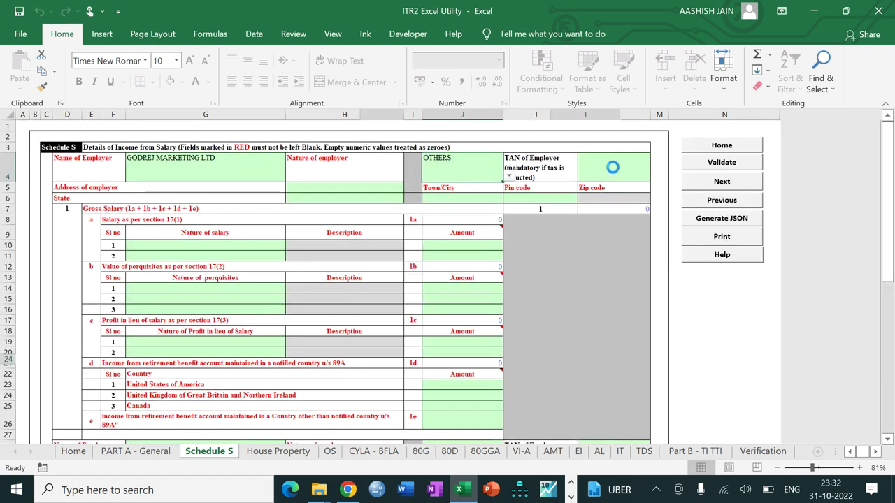
{"action": "left_click", "coordinate": [612, 167]}
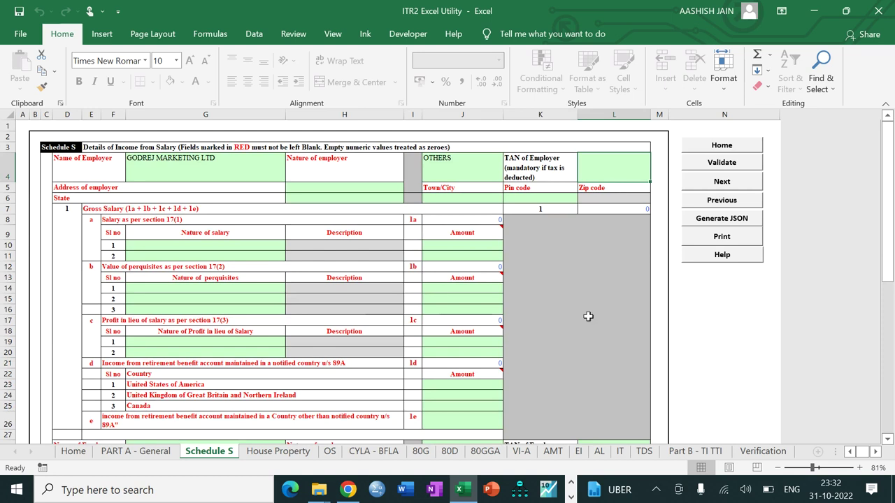
{"action": "left_click", "coordinate": [571, 496]}
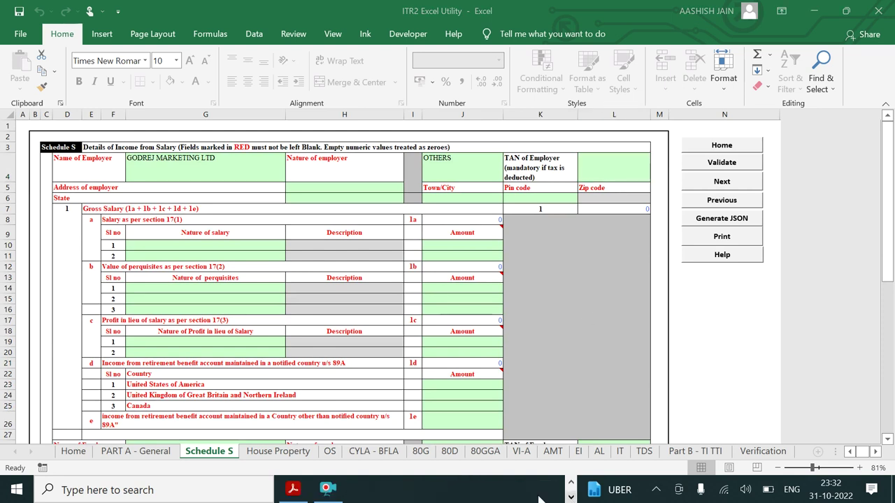
Look up the employer's TAN and tax-deducted-at-source details on page 2 of Case 4 Question.pdf
{"action": "left_click", "coordinate": [292, 488]}
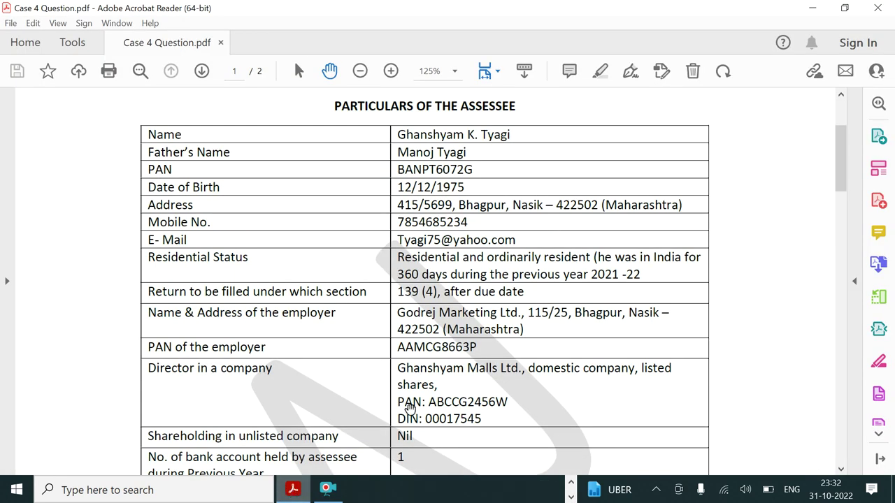
{"action": "scroll", "coordinate": [505, 377], "scroll_direction": "down", "scroll_amount": 10}
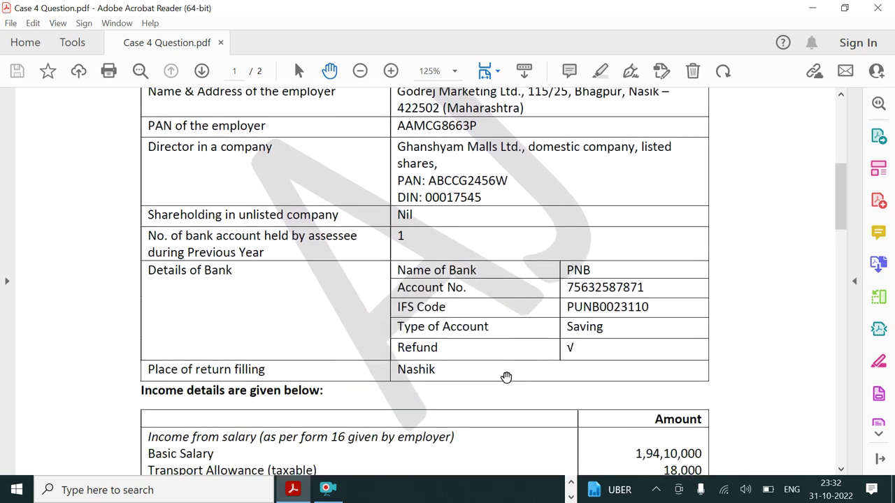
{"action": "scroll", "coordinate": [506, 377], "scroll_direction": "down", "scroll_amount": 12}
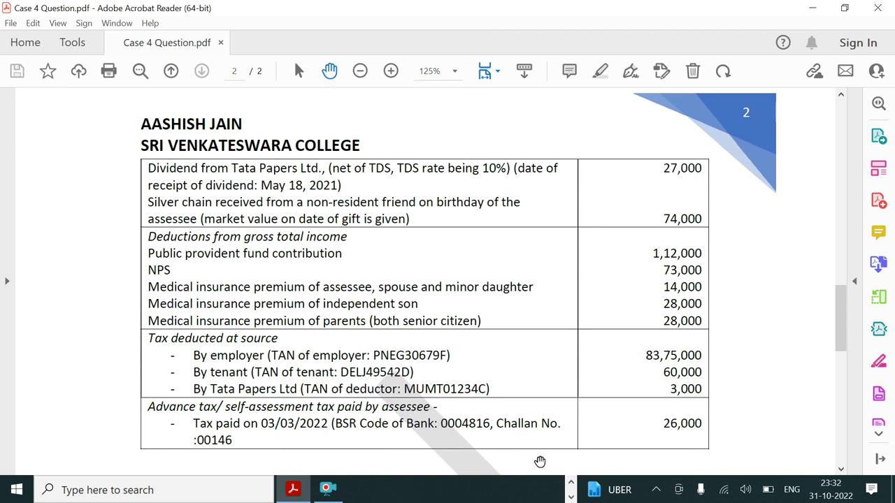
{"action": "left_click", "coordinate": [570, 498]}
{"action": "left_click", "coordinate": [571, 498]}
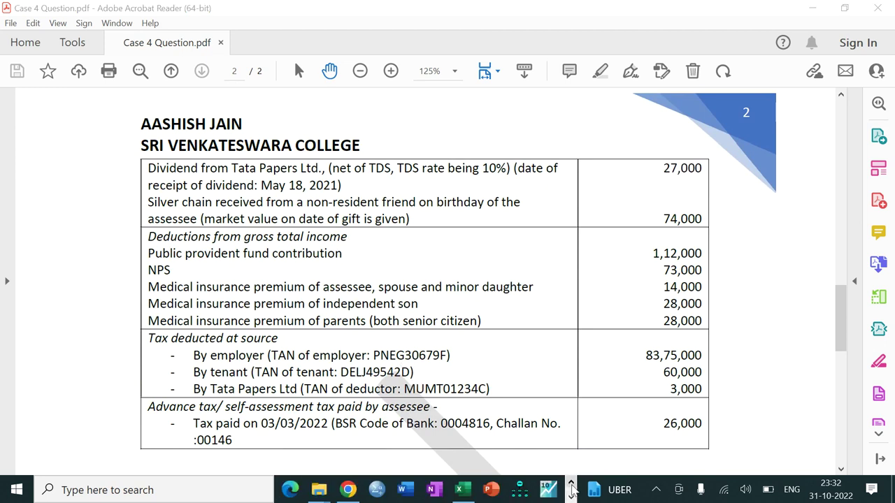
Enter the employer's TAN, address, town and pin code so the state fills as 19-MAHARASHTRA
{"action": "left_click", "coordinate": [462, 490]}
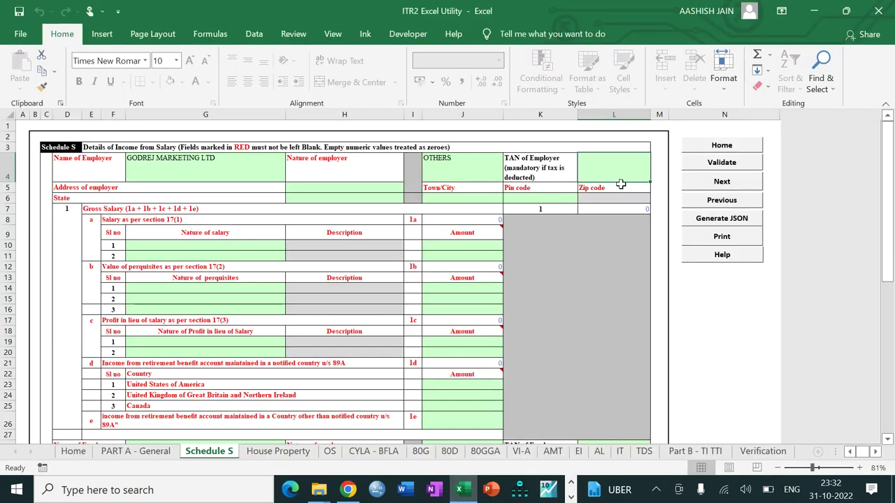
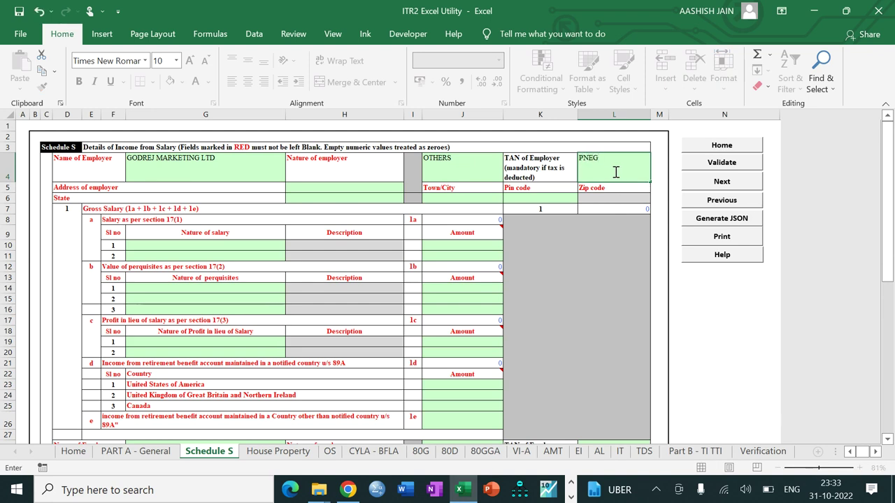
{"action": "key", "text": "Return"}
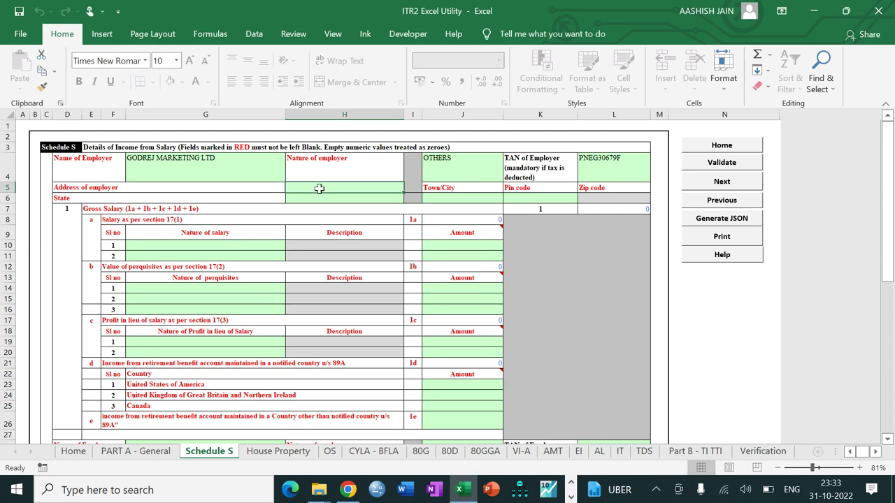
{"action": "type", "text": "115/2"}
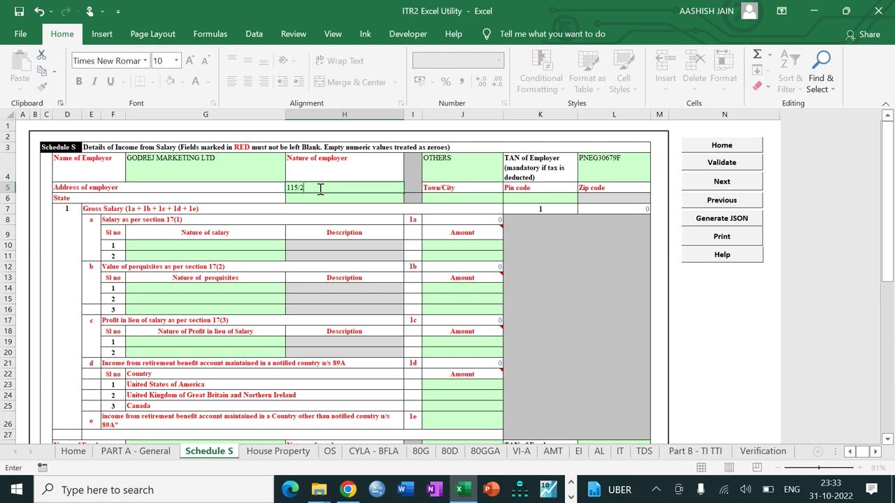
{"action": "key", "text": "Return"}
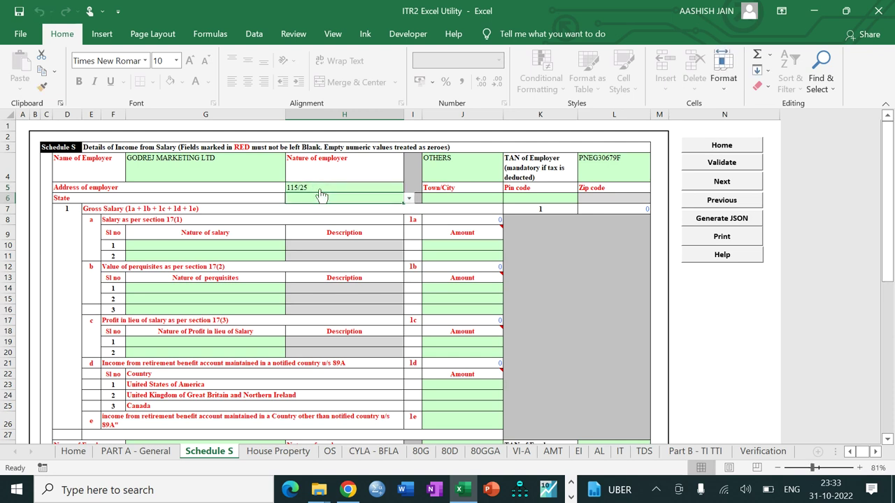
{"action": "left_click", "coordinate": [447, 197]}
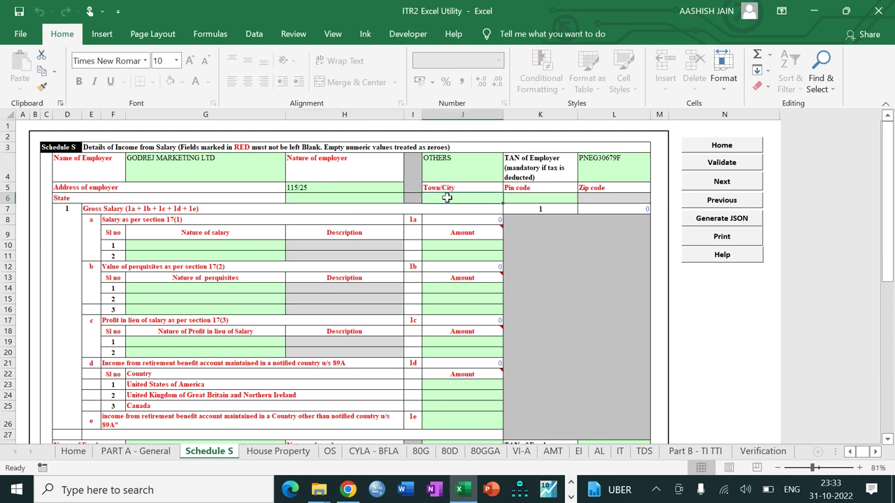
{"action": "type", "text": "NASIK"}
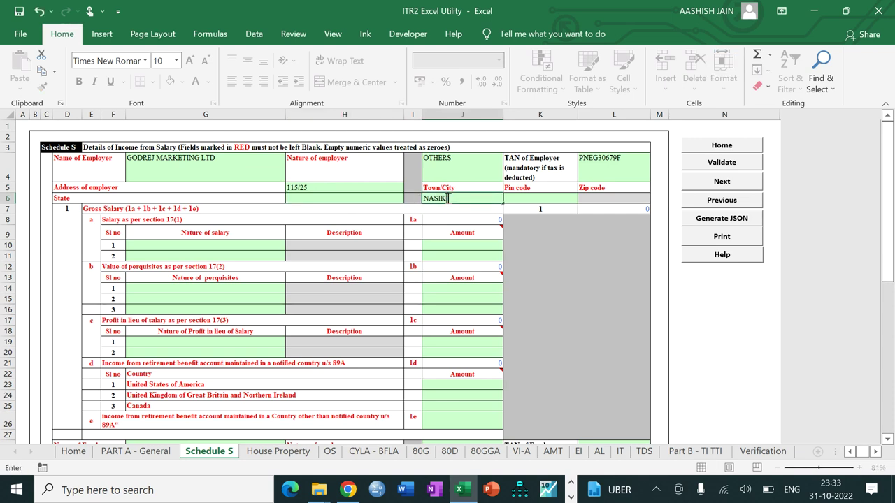
{"action": "key", "text": "Tab"}
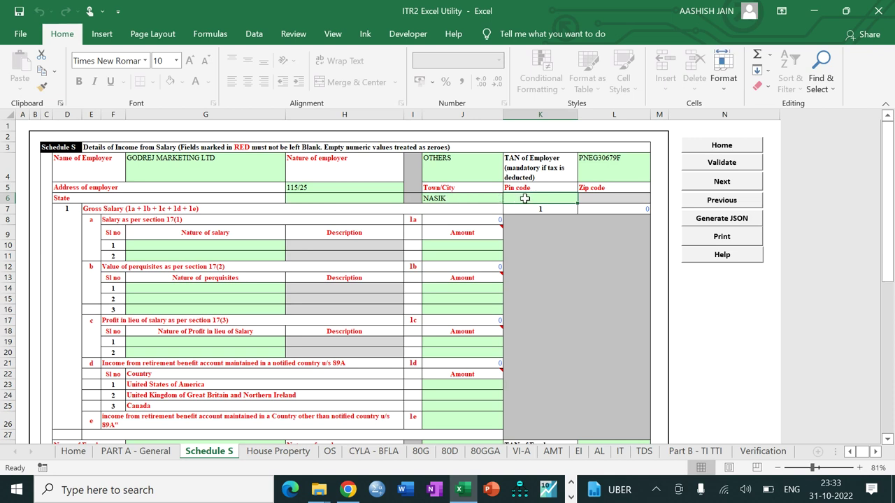
{"action": "type", "text": "422502"}
{"action": "key", "text": "Return"}
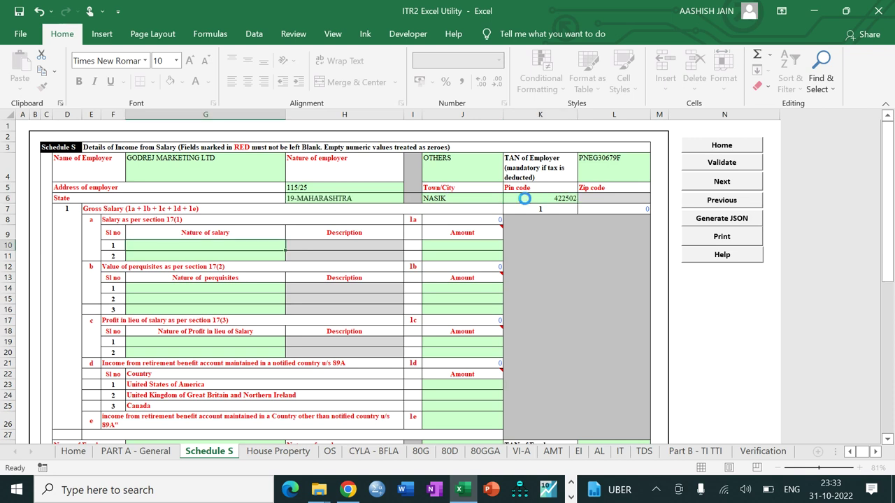
Add Basic Salary 19410000 and Children Education Allowance 1800 as the first two salary rows
{"action": "left_click", "coordinate": [229, 253]}
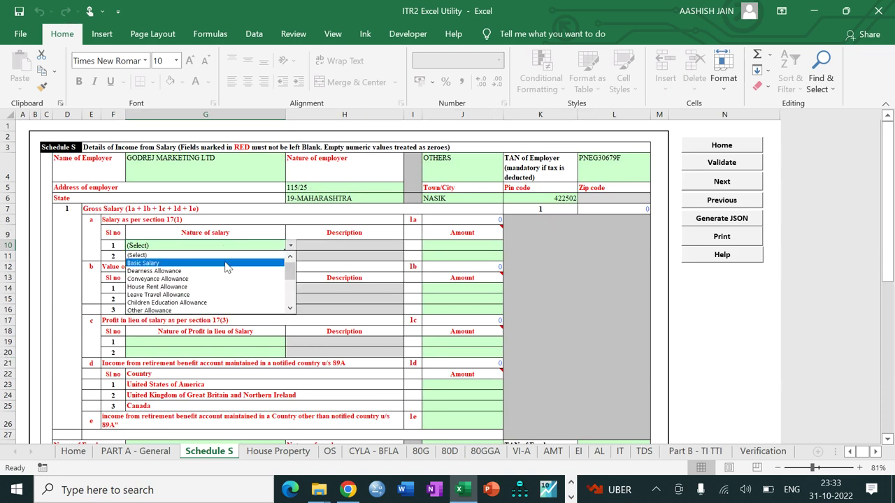
{"action": "left_click", "coordinate": [226, 264]}
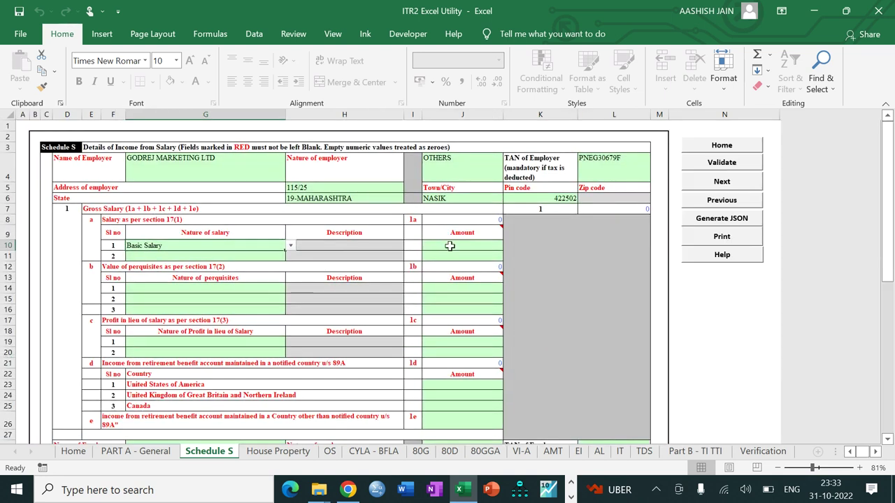
{"action": "left_click", "coordinate": [449, 245]}
{"action": "type", "text": "194100"}
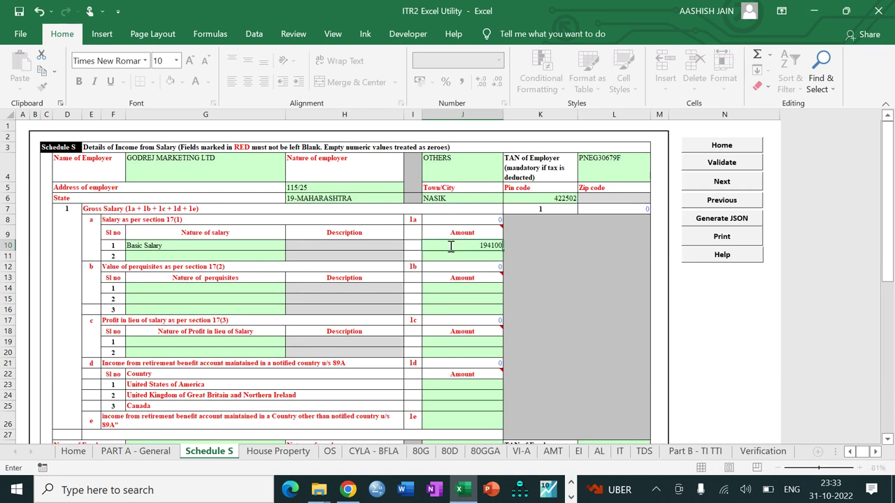
{"action": "type", "text": "00"}
{"action": "key", "text": "Return"}
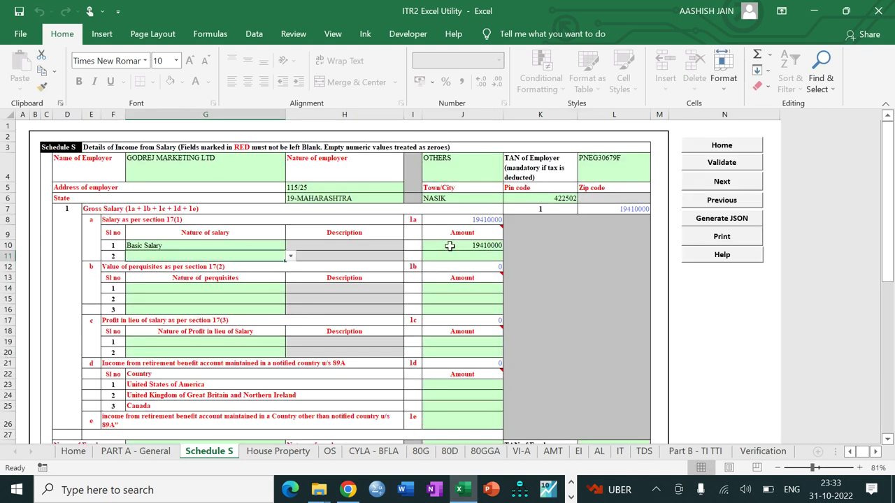
{"action": "key", "text": "alt+Down"}
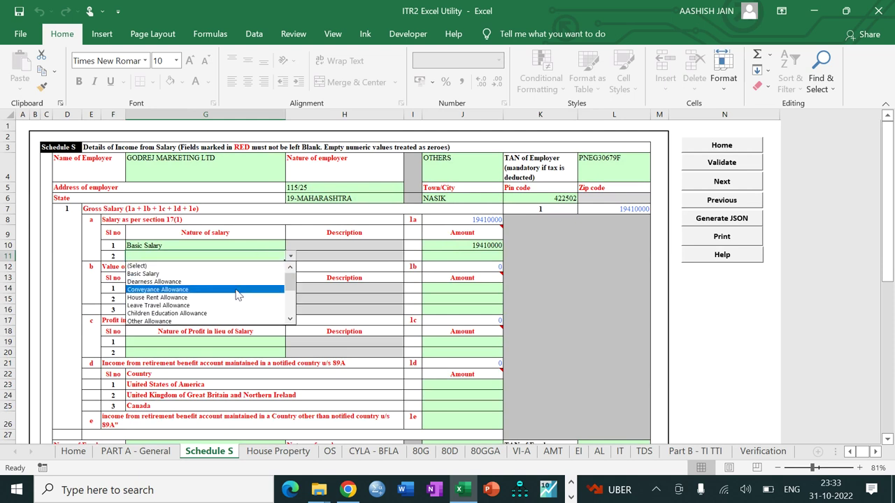
{"action": "left_click", "coordinate": [233, 316]}
{"action": "left_click", "coordinate": [455, 256]}
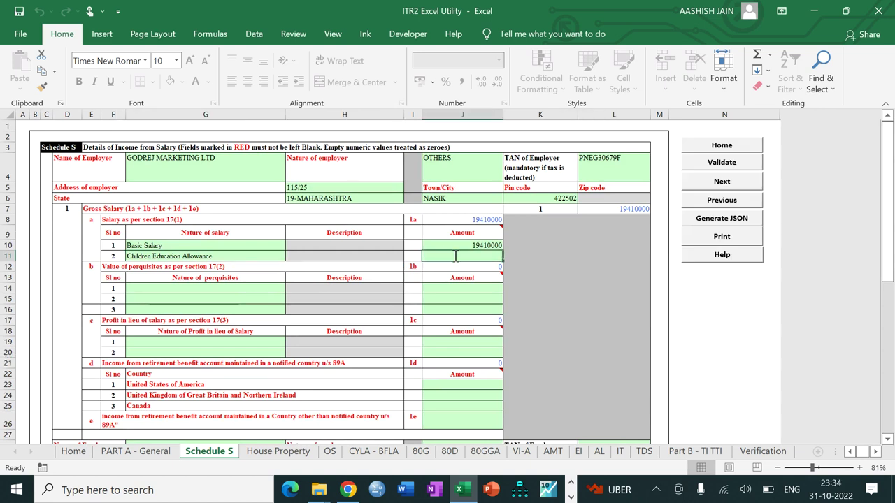
{"action": "type", "text": "1800"}
{"action": "key", "text": "Return"}
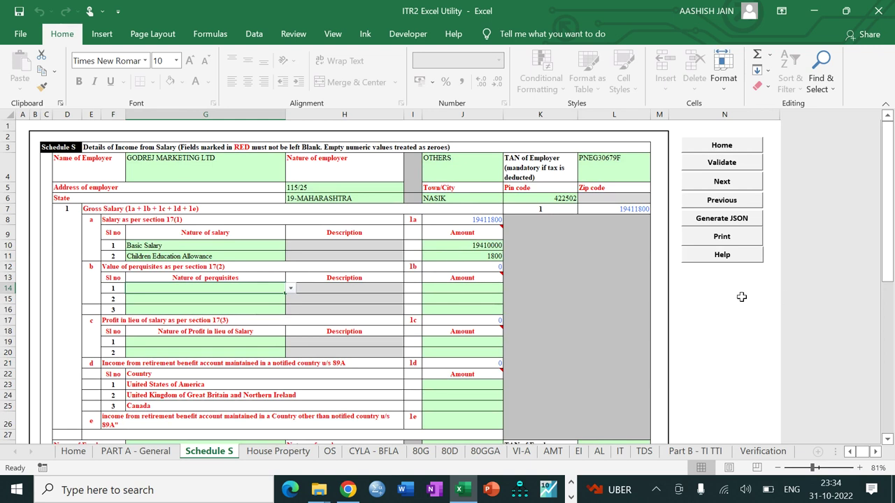
Insert two more rows into the salary 17(1) table
{"action": "key", "text": "Down"}
{"action": "key", "text": "Down"}
{"action": "key", "text": "Down"}
{"action": "key", "text": "Down"}
{"action": "key", "text": "Down"}
{"action": "key", "text": "Down"}
{"action": "key", "text": "Down"}
{"action": "key", "text": "Down"}
{"action": "key", "text": "Down"}
{"action": "key", "text": "Down"}
{"action": "key", "text": "Down"}
{"action": "key", "text": "Down"}
{"action": "key", "text": "Down"}
{"action": "key", "text": "Down"}
{"action": "key", "text": "Down"}
{"action": "key", "text": "Down"}
{"action": "key", "text": "Down"}
{"action": "key", "text": "Down"}
{"action": "key", "text": "Down"}
{"action": "key", "text": "Down"}
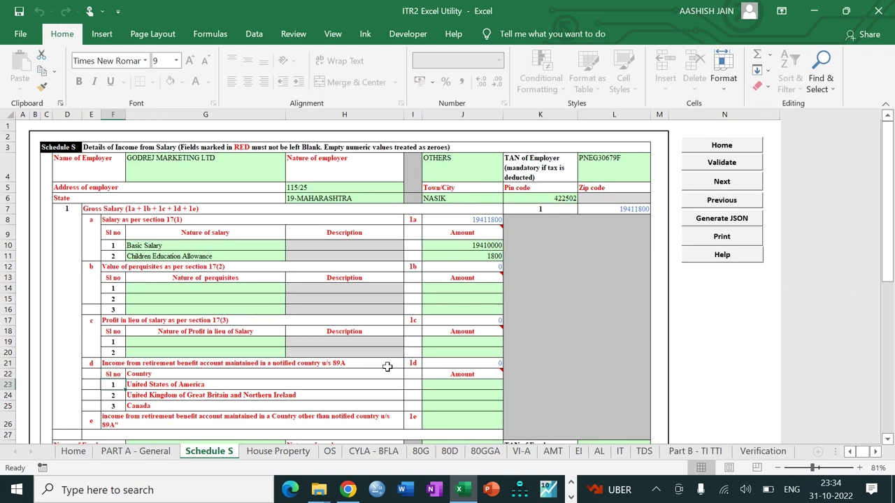
{"action": "key", "text": "Down"}
{"action": "key", "text": "Down"}
{"action": "key", "text": "Down"}
{"action": "key", "text": "Down"}
{"action": "key", "text": "Down"}
{"action": "key", "text": "Down"}
{"action": "key", "text": "Down"}
{"action": "key", "text": "Down"}
{"action": "key", "text": "Down"}
{"action": "key", "text": "Down"}
{"action": "key", "text": "Down"}
{"action": "key", "text": "Down"}
{"action": "key", "text": "Down"}
{"action": "key", "text": "Down"}
{"action": "key", "text": "Down"}
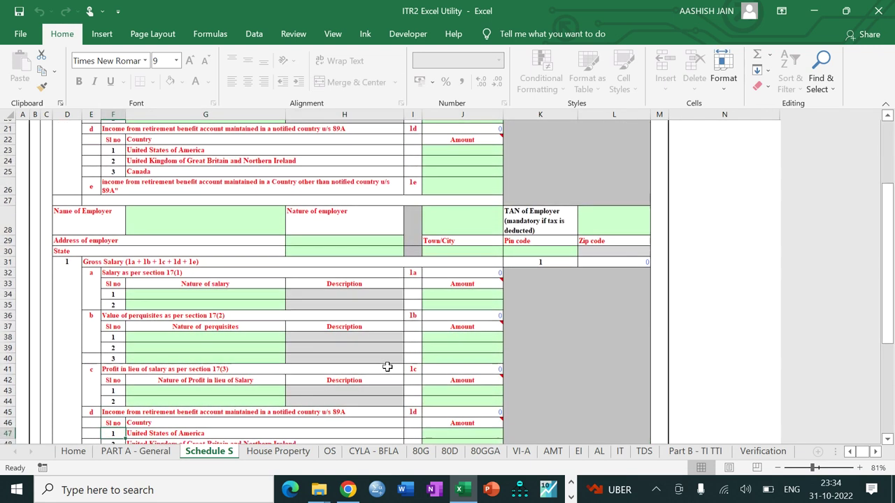
{"action": "left_click", "coordinate": [231, 405]}
{"action": "type", "text": "2"}
{"action": "key", "text": "Return"}
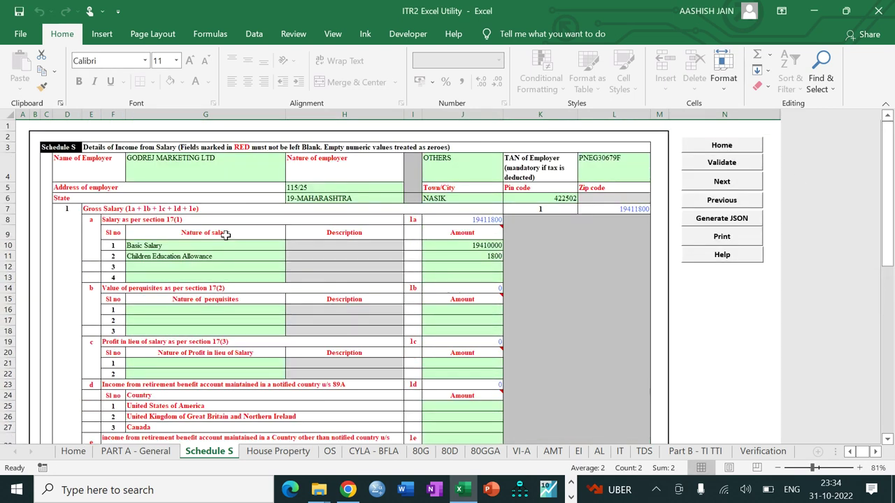
Add Leave Encashment 42000 and Other Allowance 18000, bringing total salary to 19471800
{"action": "left_click", "coordinate": [199, 267]}
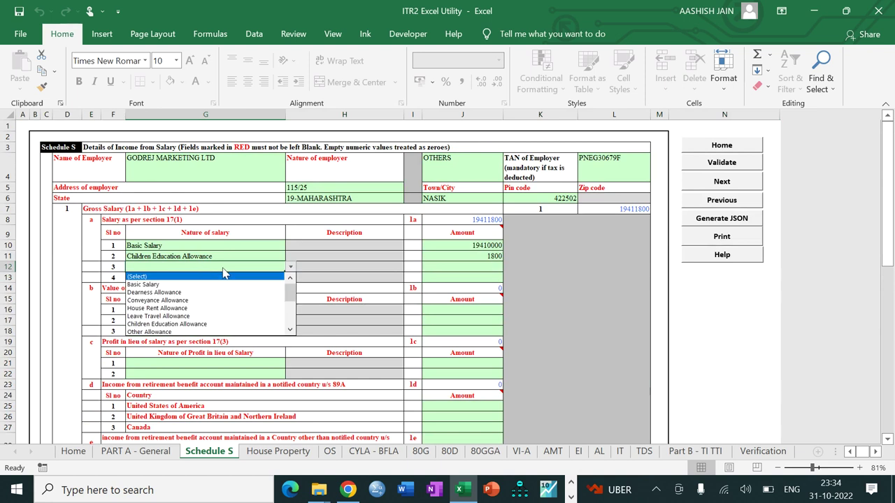
{"action": "left_click_drag", "start_coordinate": [293, 295], "coordinate": [293, 312]}
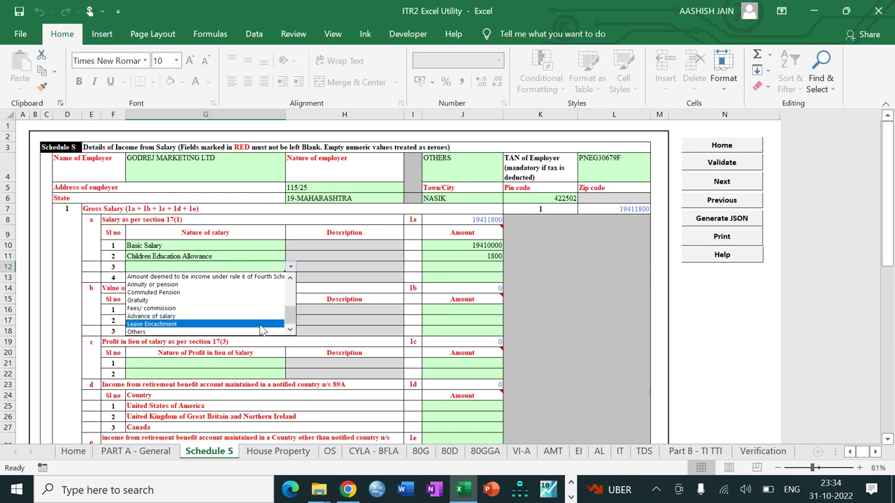
{"action": "left_click", "coordinate": [264, 325]}
{"action": "left_click", "coordinate": [442, 268]}
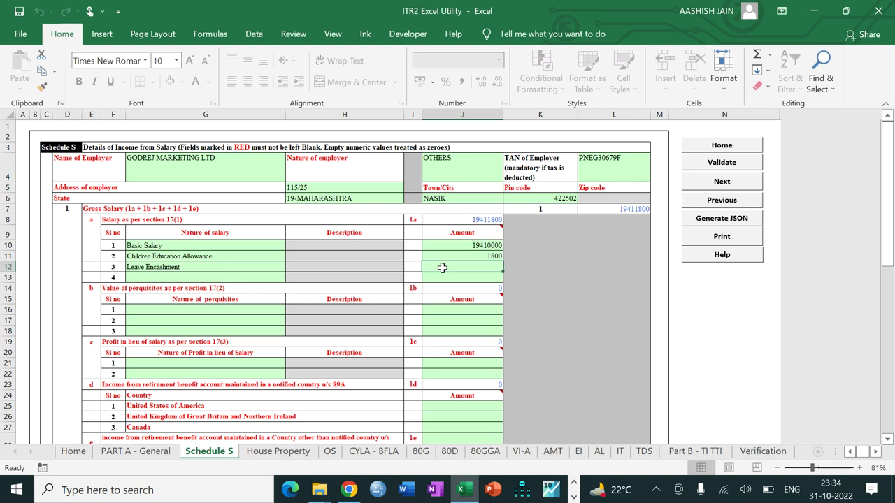
{"action": "type", "text": "42000"}
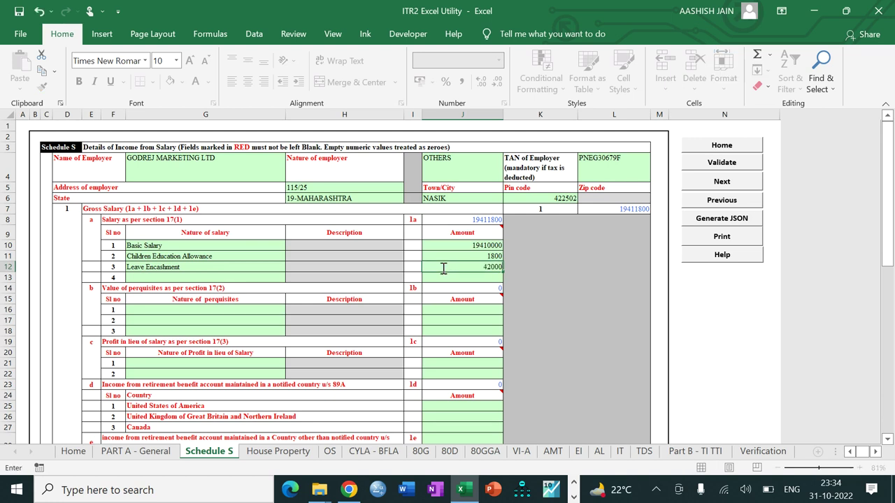
{"action": "key", "text": "Return"}
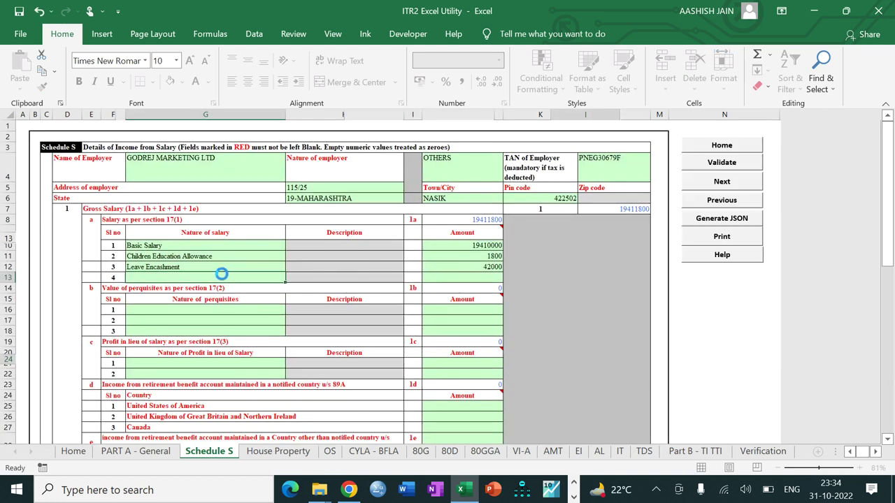
{"action": "left_click", "coordinate": [222, 279]}
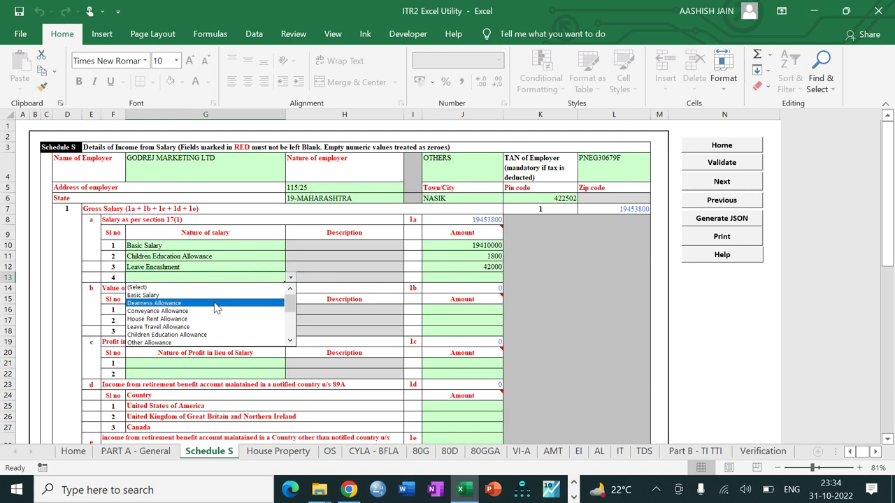
{"action": "left_click", "coordinate": [203, 343]}
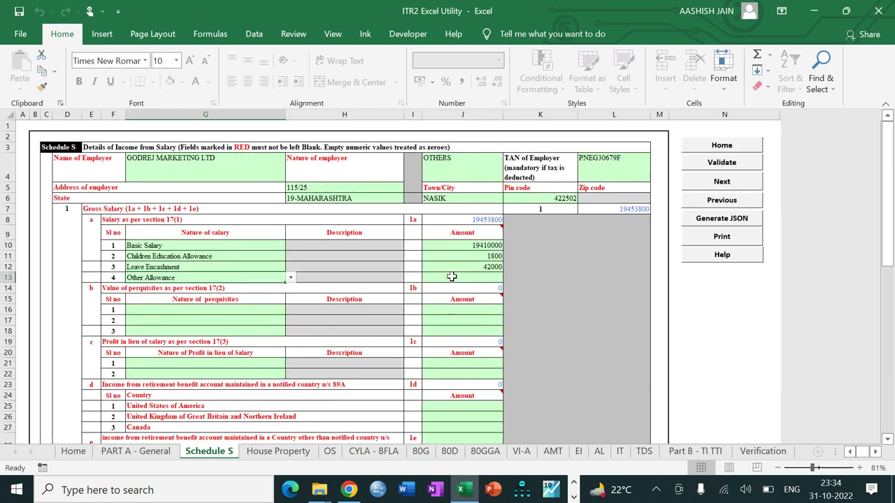
{"action": "left_click", "coordinate": [451, 277]}
{"action": "type", "text": "18000"}
{"action": "key", "text": "Return"}
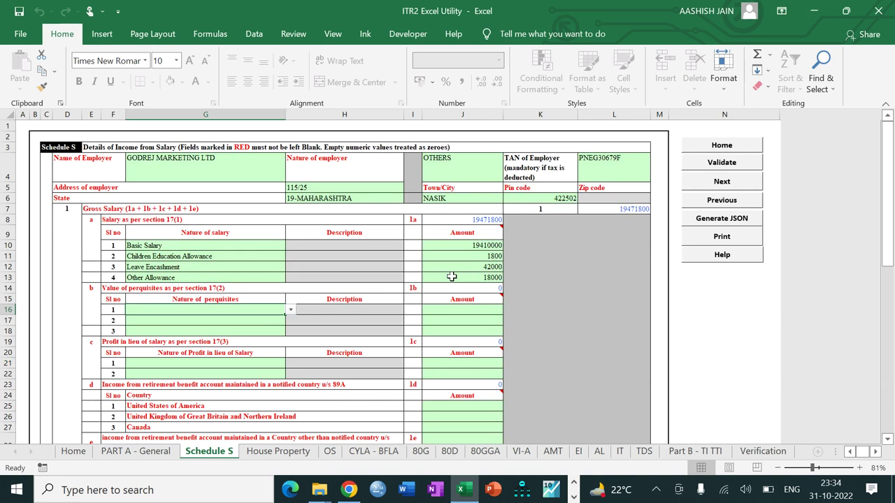
{"action": "key", "text": "alt+Down"}
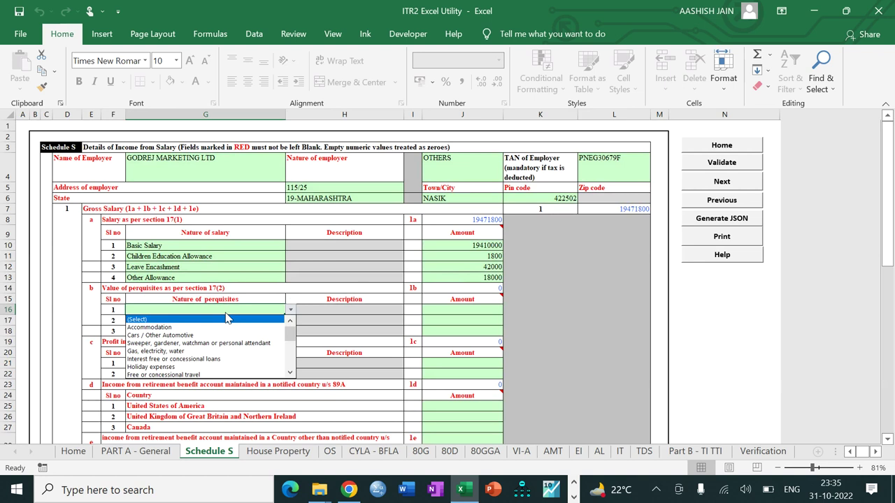
Record Accommodation as perquisite 1 with a value of 2914200
{"action": "key", "text": "Down"}
{"action": "key", "text": "Down"}
{"action": "key", "text": "Down"}
{"action": "key", "text": "Down"}
{"action": "key", "text": "Down"}
{"action": "key", "text": "Down"}
{"action": "key", "text": "Down"}
{"action": "key", "text": "Down"}
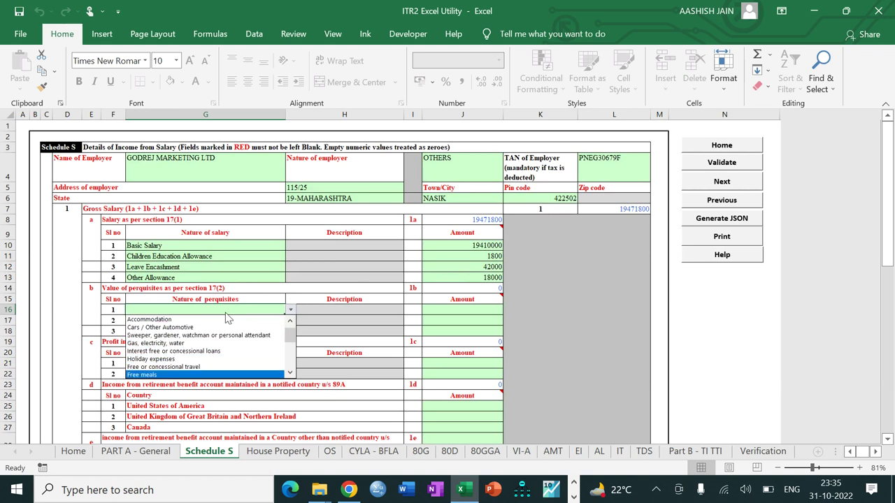
{"action": "key", "text": "Down"}
{"action": "key", "text": "Down"}
{"action": "key", "text": "Down"}
{"action": "key", "text": "Down"}
{"action": "key", "text": "Down"}
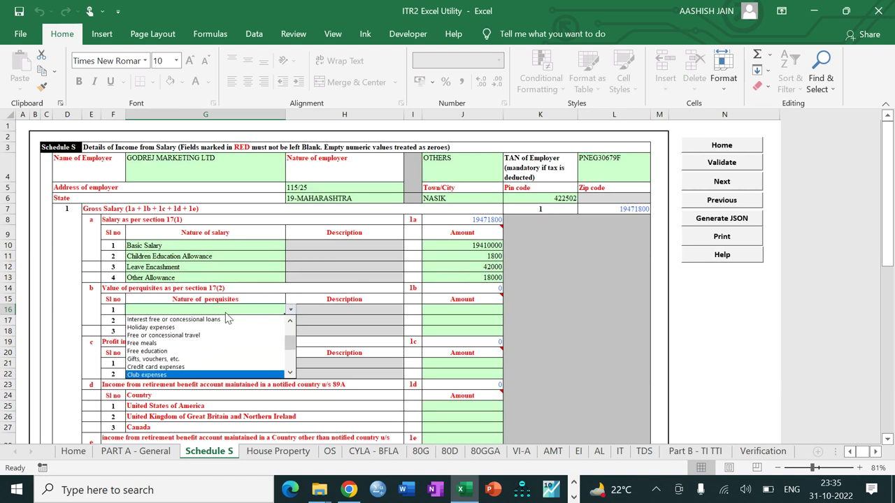
{"action": "key", "text": "Down"}
{"action": "key", "text": "Down"}
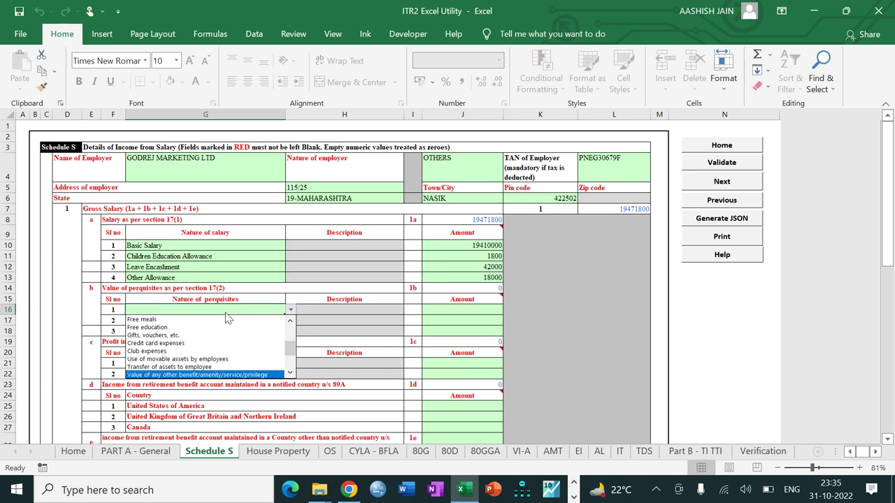
{"action": "key", "text": "Down"}
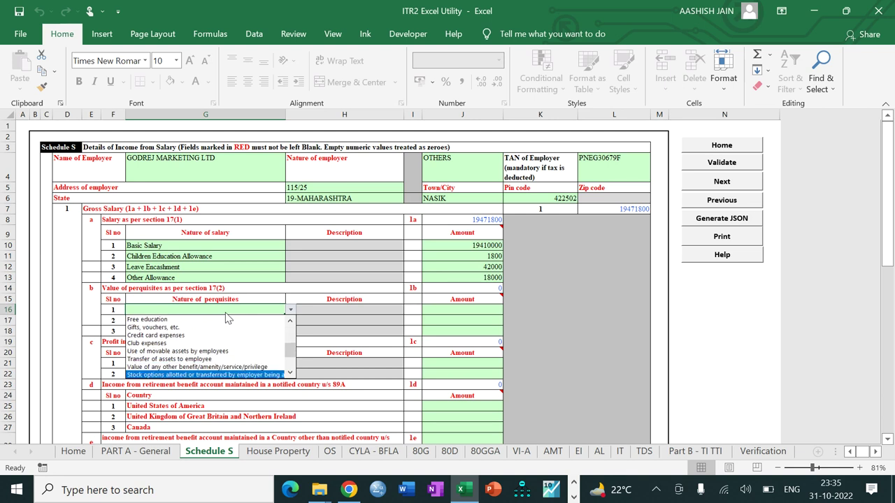
{"action": "key", "text": "Down"}
{"action": "key", "text": "Down"}
{"action": "key", "text": "Down"}
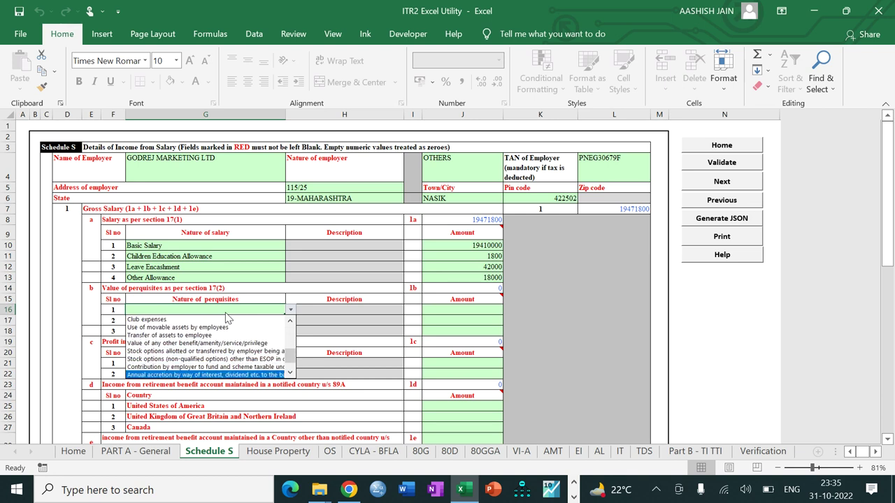
{"action": "key", "text": "Down"}
{"action": "key", "text": "Down"}
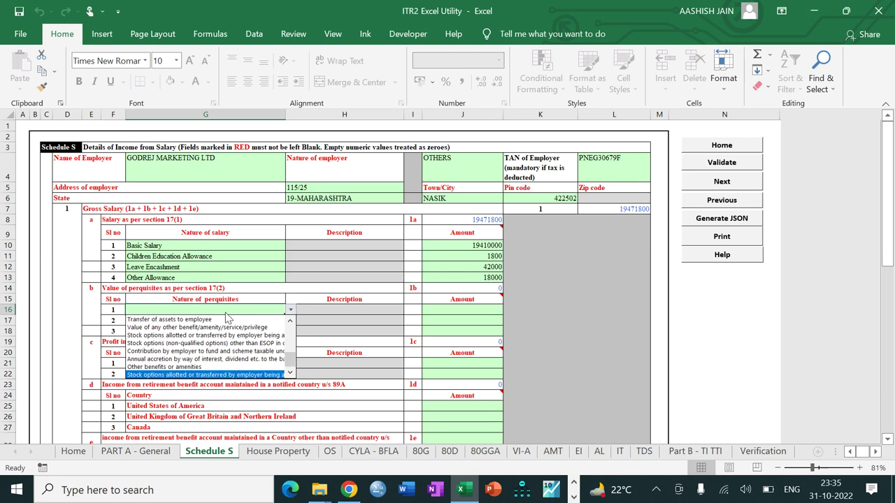
{"action": "key", "text": "Up"}
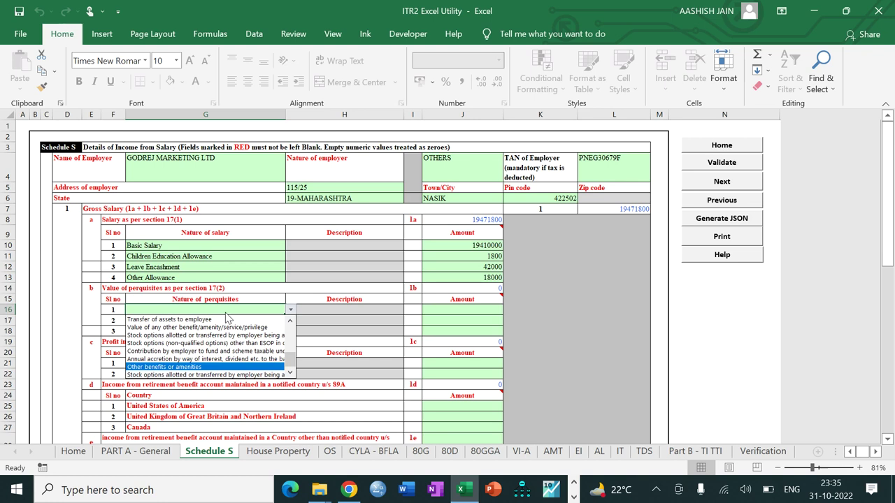
{"action": "key", "text": "Up"}
{"action": "key", "text": "Up"}
{"action": "key", "text": "Up"}
{"action": "key", "text": "Up"}
{"action": "key", "text": "Up"}
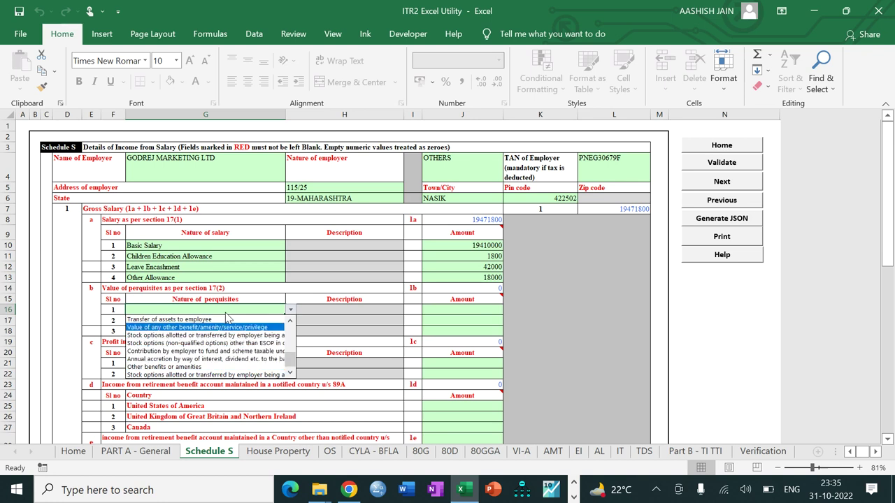
{"action": "key", "text": "Up"}
{"action": "key", "text": "Up"}
{"action": "key", "text": "Up"}
{"action": "key", "text": "Up"}
{"action": "key", "text": "Up"}
{"action": "key", "text": "Up"}
{"action": "key", "text": "Up"}
{"action": "key", "text": "Up"}
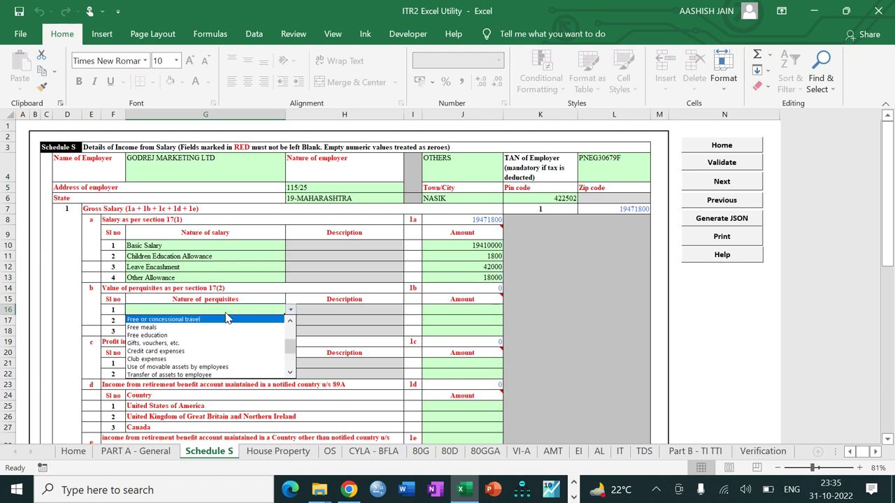
{"action": "key", "text": "Up"}
{"action": "key", "text": "Up"}
{"action": "key", "text": "Up"}
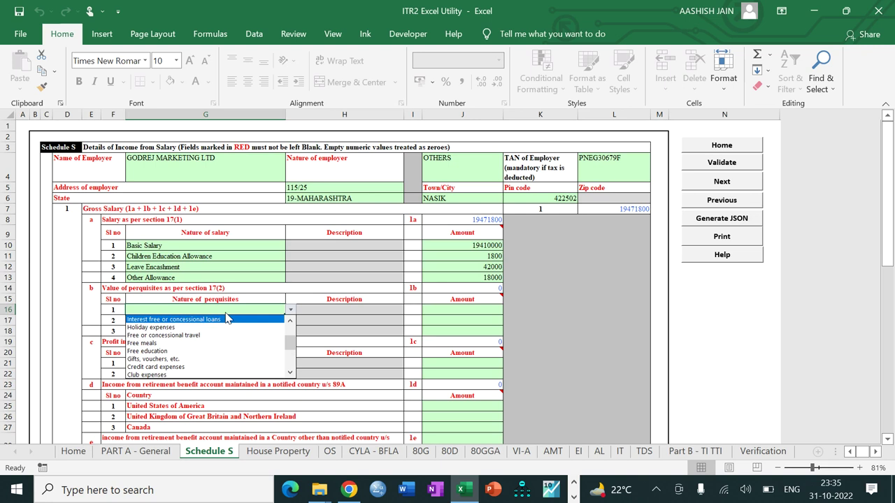
{"action": "key", "text": "Up"}
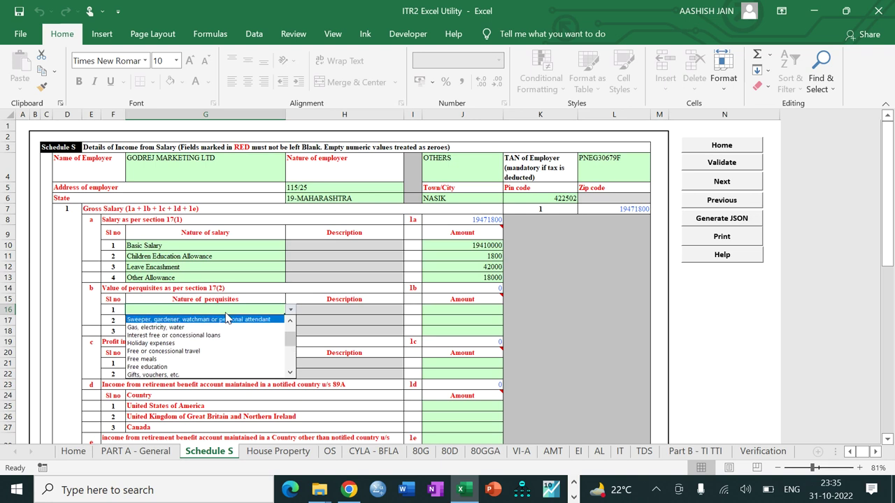
{"action": "key", "text": "Up"}
{"action": "key", "text": "Up"}
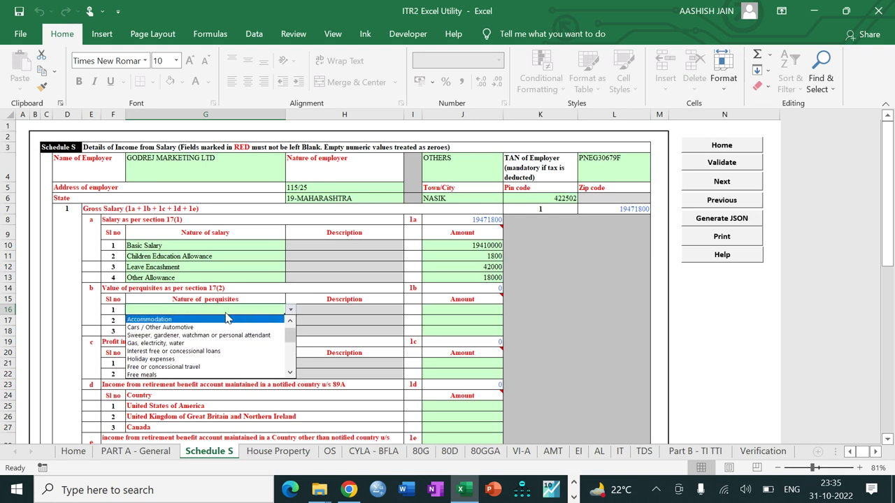
{"action": "key", "text": "Return"}
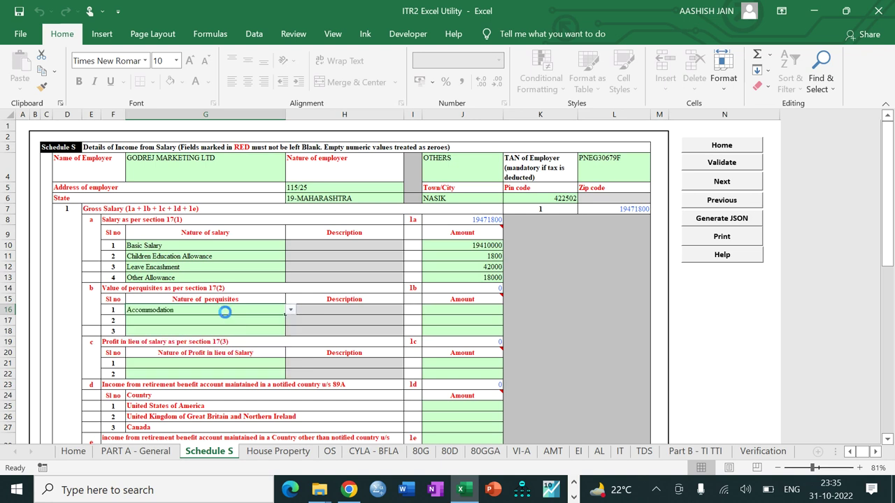
{"action": "left_click", "coordinate": [451, 311]}
{"action": "type", "text": "2914200"}
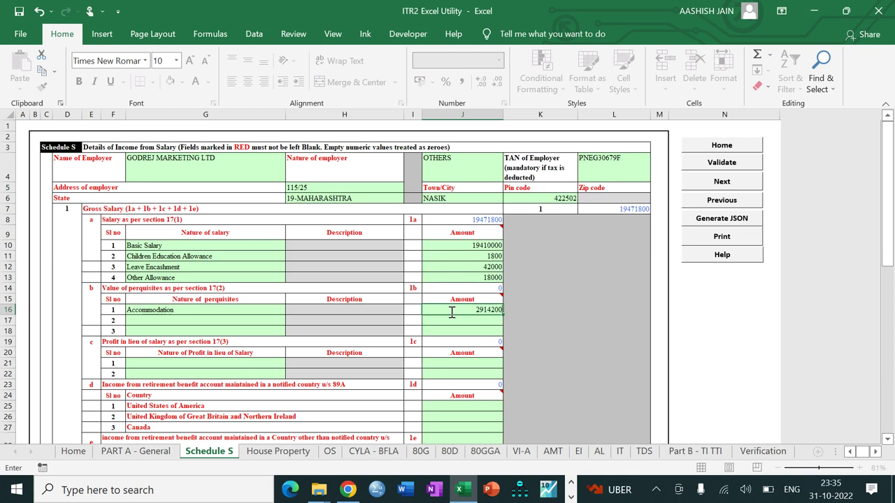
{"action": "key", "text": "Tab"}
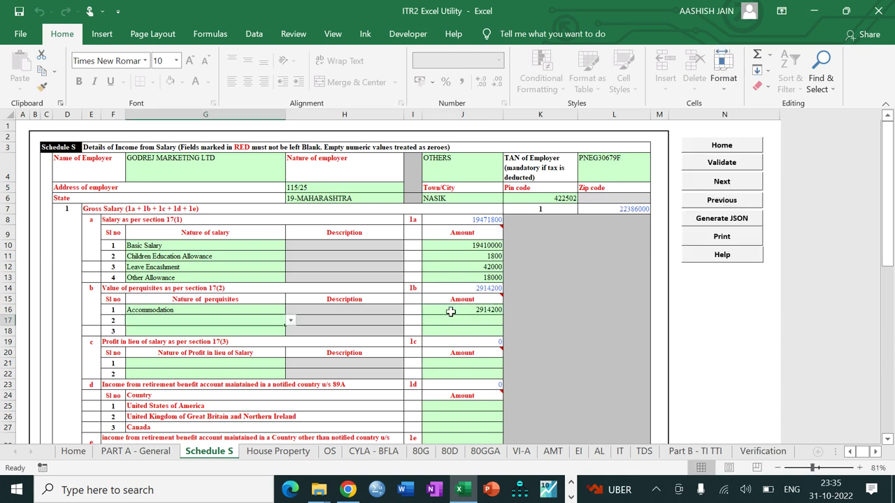
Claim Sec 10(14)(ii)-Prescribed Allowances of 1800 as an exempt allowance
{"action": "left_click", "coordinate": [346, 363]}
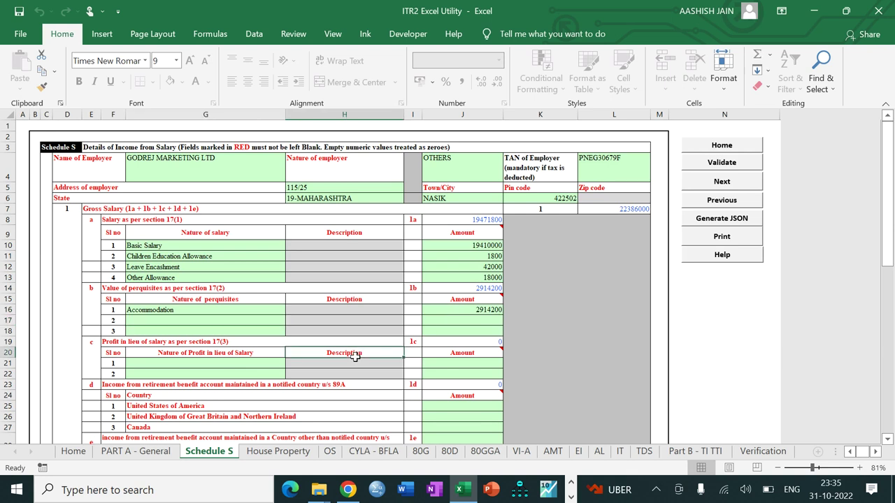
{"action": "scroll", "coordinate": [355, 356], "scroll_direction": "down", "scroll_amount": 8}
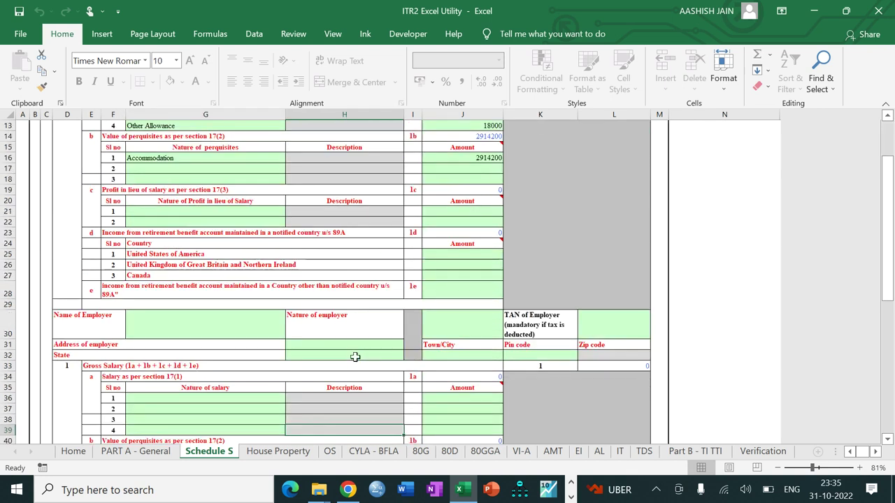
{"action": "scroll", "coordinate": [355, 357], "scroll_direction": "down", "scroll_amount": 2}
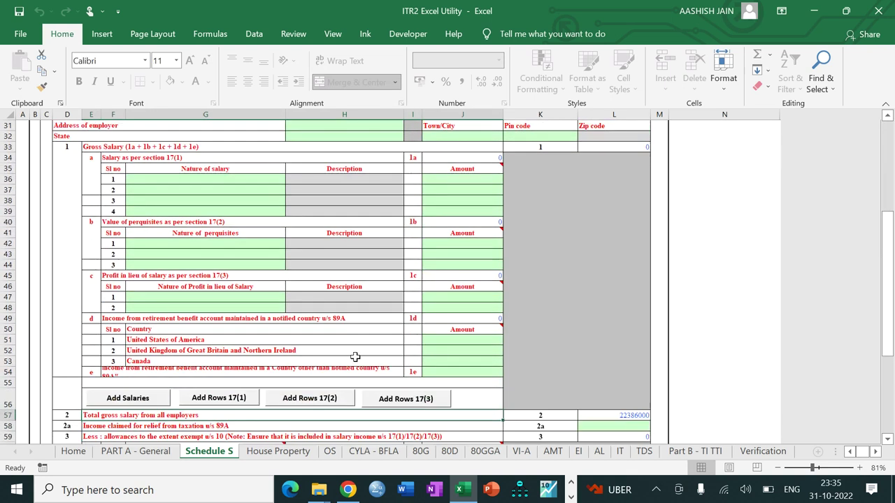
{"action": "scroll", "coordinate": [356, 356], "scroll_direction": "down", "scroll_amount": 4}
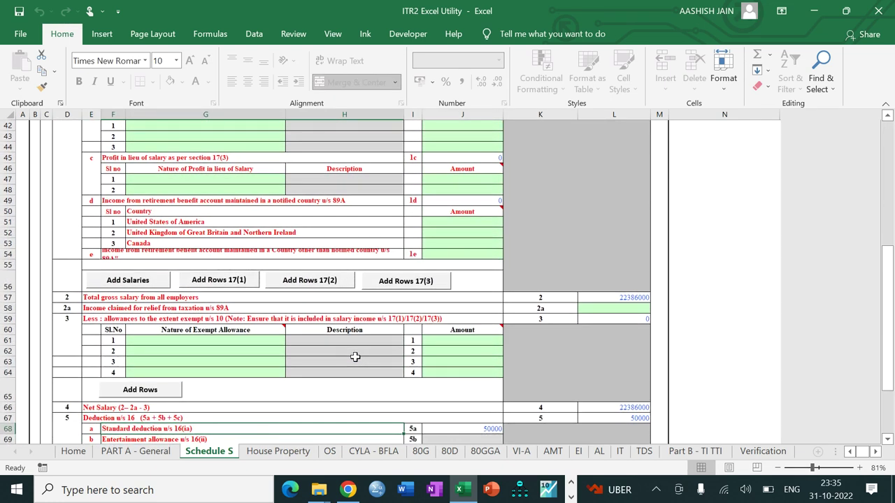
{"action": "left_click", "coordinate": [256, 340]}
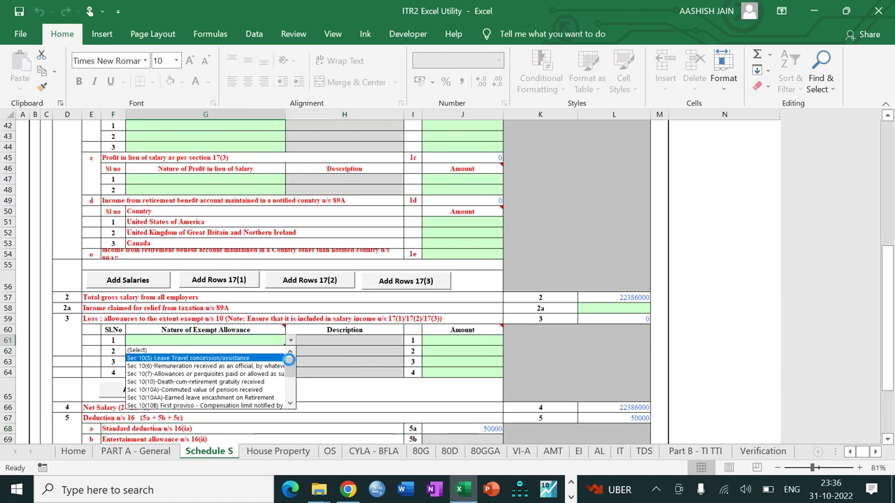
{"action": "left_click_drag", "start_coordinate": [290, 362], "coordinate": [291, 404]}
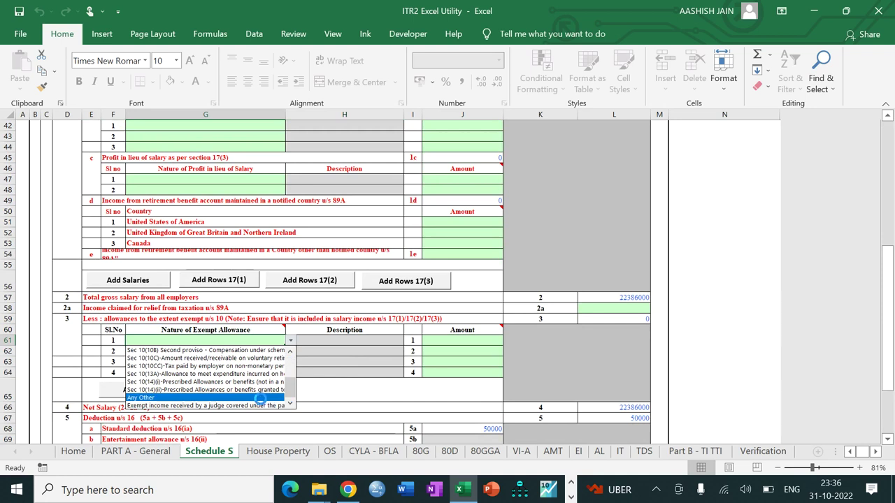
{"action": "left_click", "coordinate": [249, 390]}
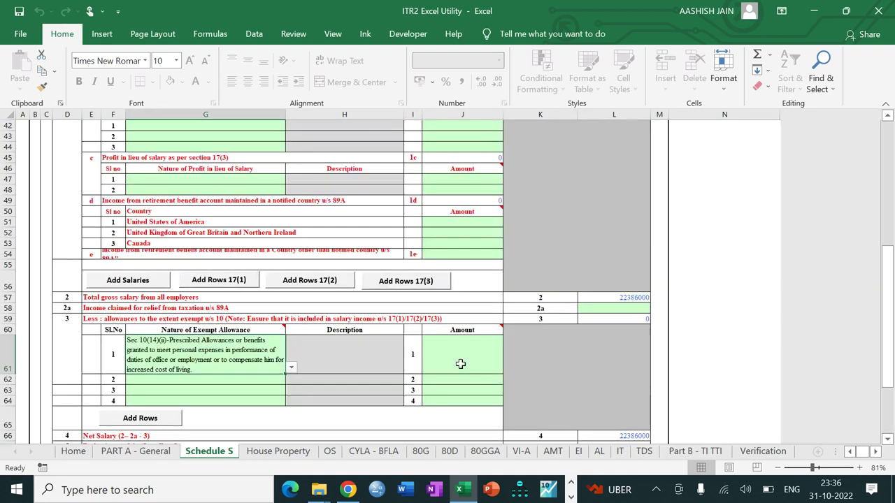
{"action": "left_click", "coordinate": [461, 363]}
{"action": "type", "text": "1"}
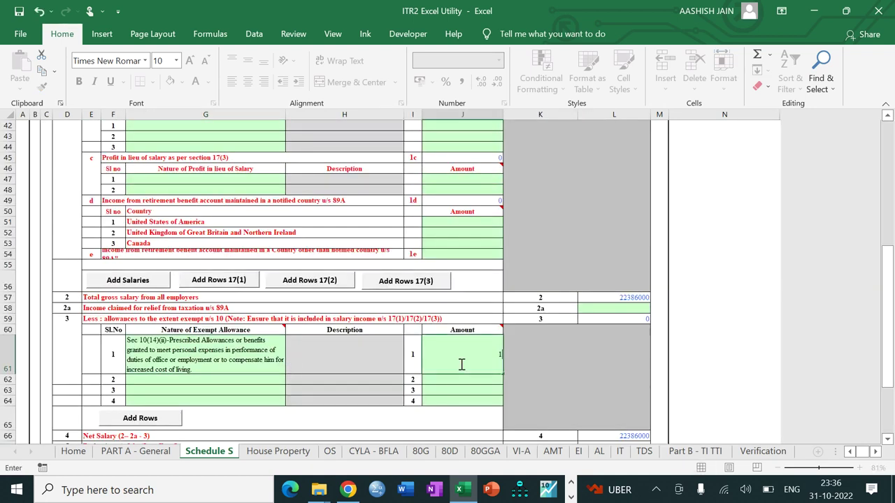
{"action": "type", "text": "800"}
{"action": "key", "text": "Return"}
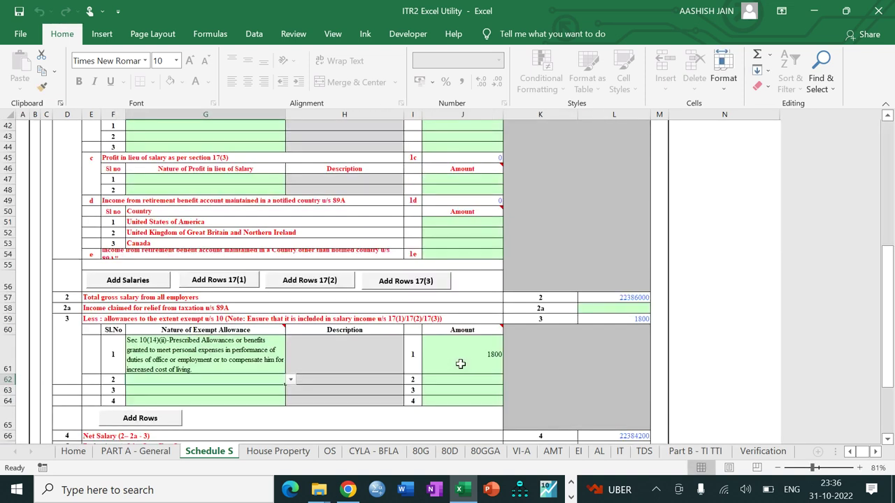
{"action": "left_click_drag", "start_coordinate": [892, 335], "coordinate": [858, 395]}
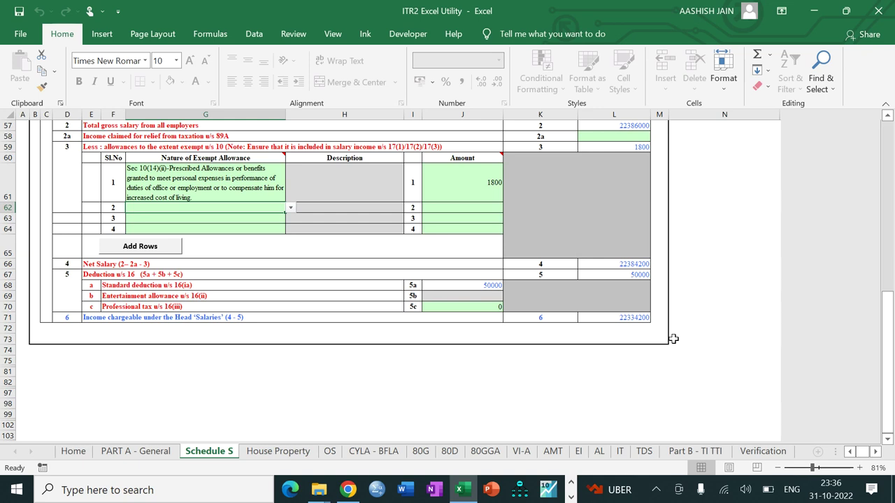
Validate Schedule S, acknowledge the OK result, and continue to House Property
{"action": "left_click_drag", "start_coordinate": [893, 358], "coordinate": [839, 175]}
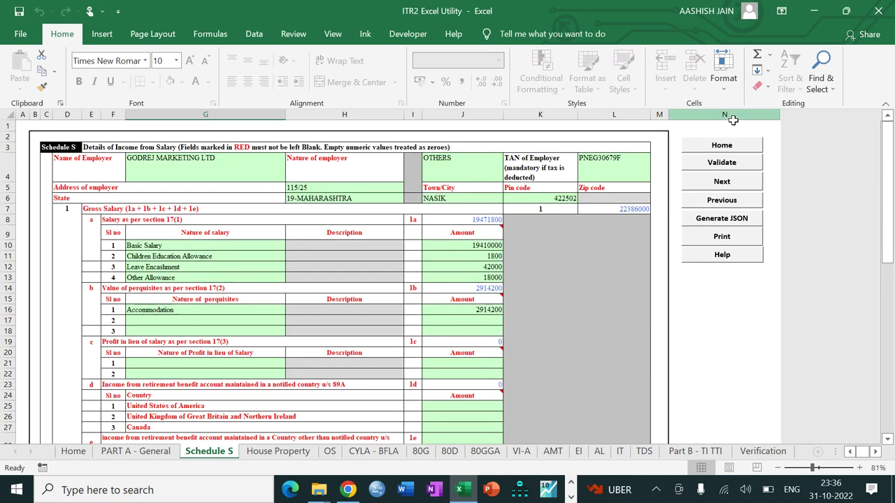
{"action": "left_click", "coordinate": [723, 165]}
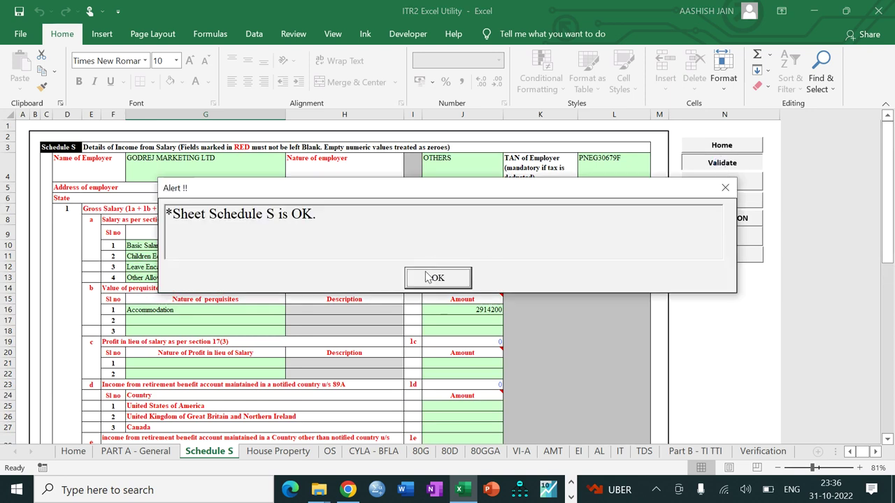
{"action": "left_click", "coordinate": [434, 277]}
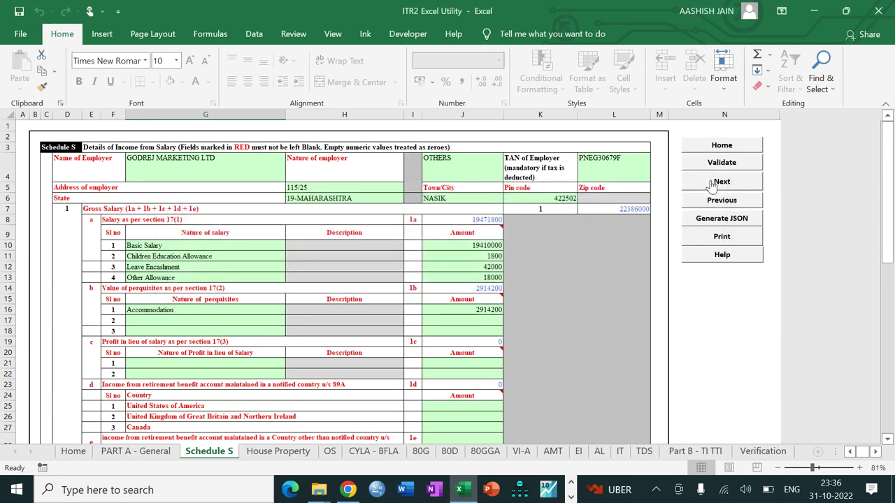
{"action": "left_click", "coordinate": [720, 182]}
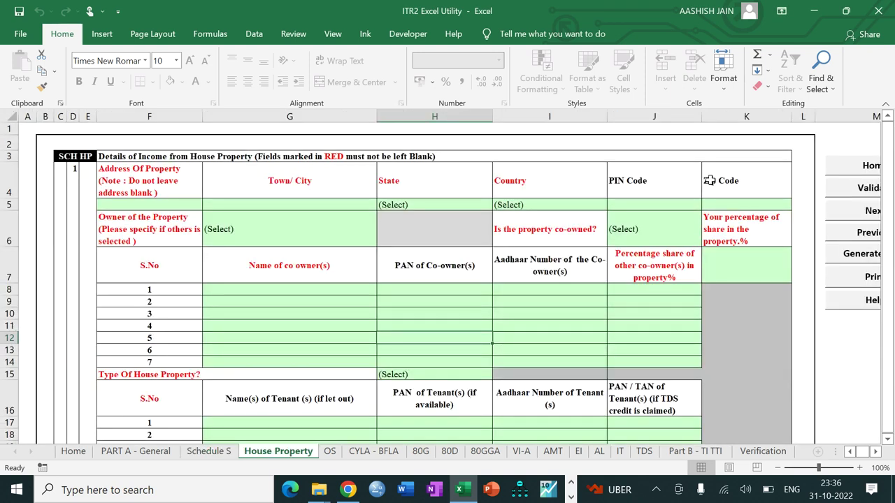
Enter the property's street address, town, state 12-HARYANA and PIN code
{"action": "left_click", "coordinate": [169, 209]}
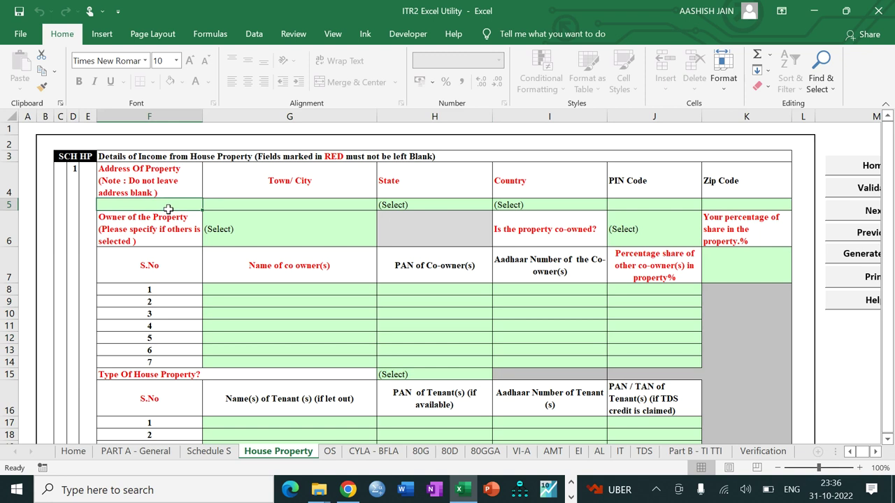
{"action": "key", "text": "Tab"}
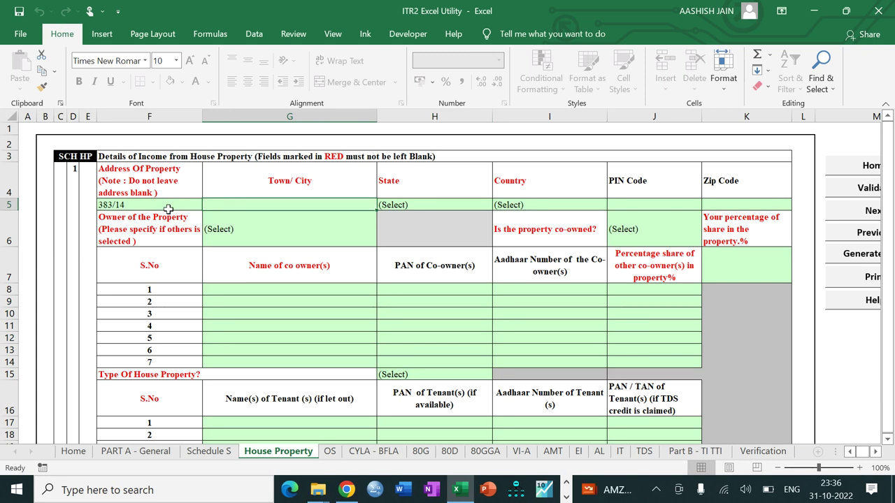
{"action": "type", "text": "FARIDABAD"}
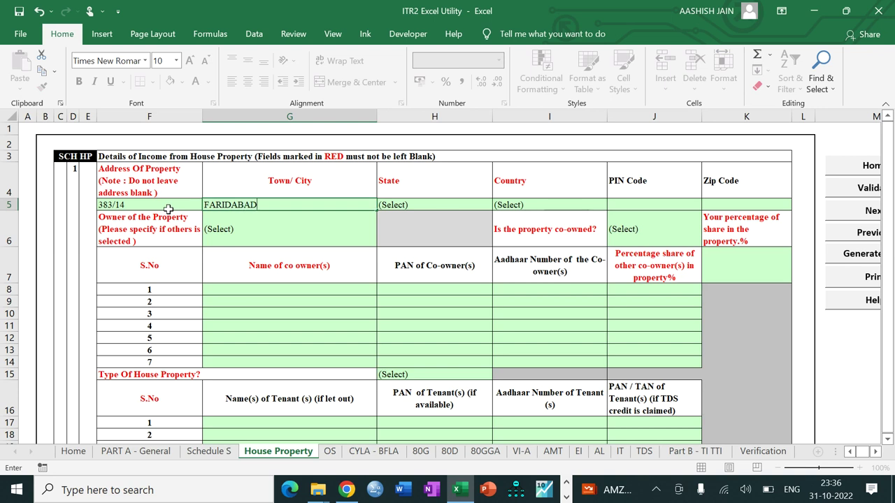
{"action": "key", "text": "Tab"}
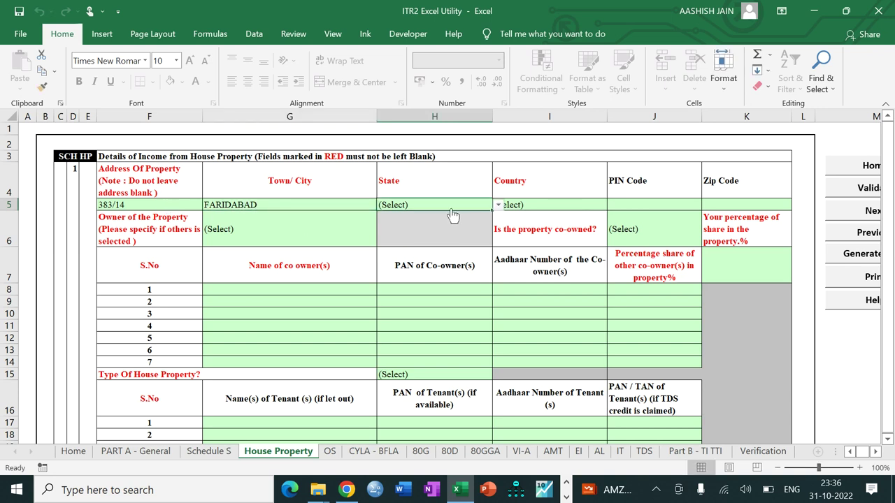
{"action": "key", "text": "alt+Down"}
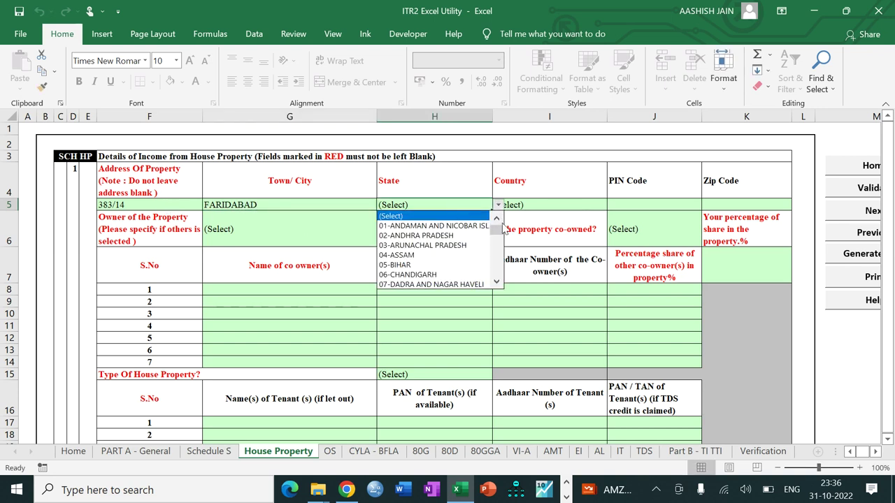
{"action": "left_click", "coordinate": [497, 281]}
{"action": "left_click", "coordinate": [496, 281]}
{"action": "left_click", "coordinate": [496, 281]}
{"action": "left_click", "coordinate": [496, 281]}
{"action": "left_click", "coordinate": [496, 281]}
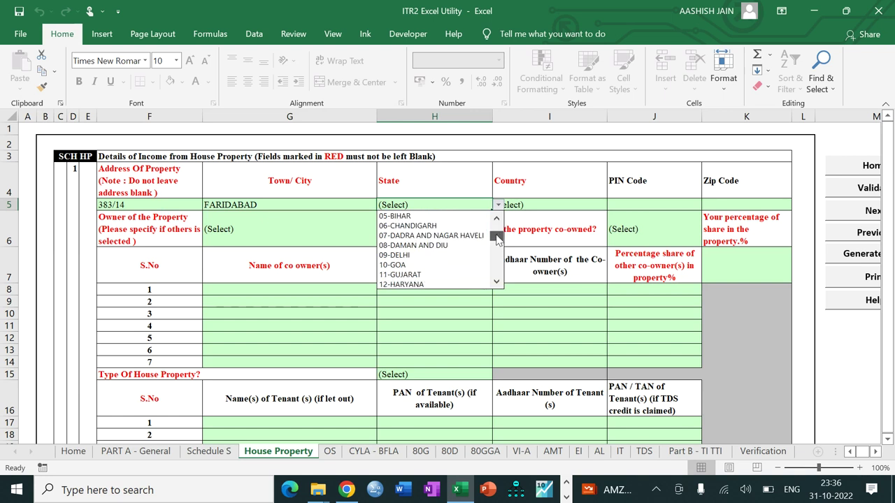
{"action": "left_click", "coordinate": [447, 285]}
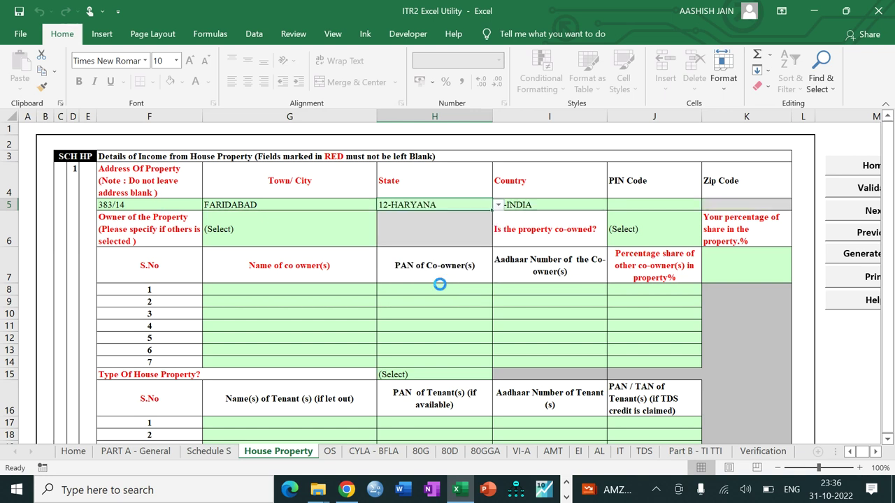
{"action": "left_click", "coordinate": [646, 205]}
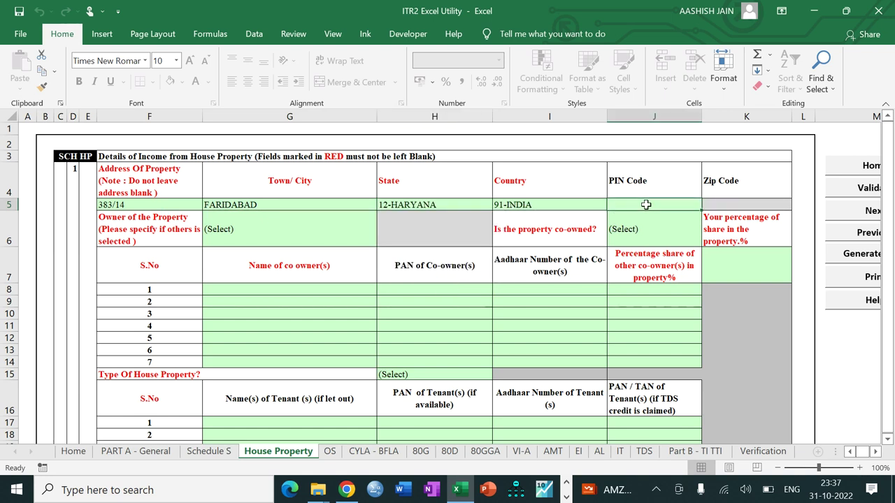
{"action": "type", "text": "121"}
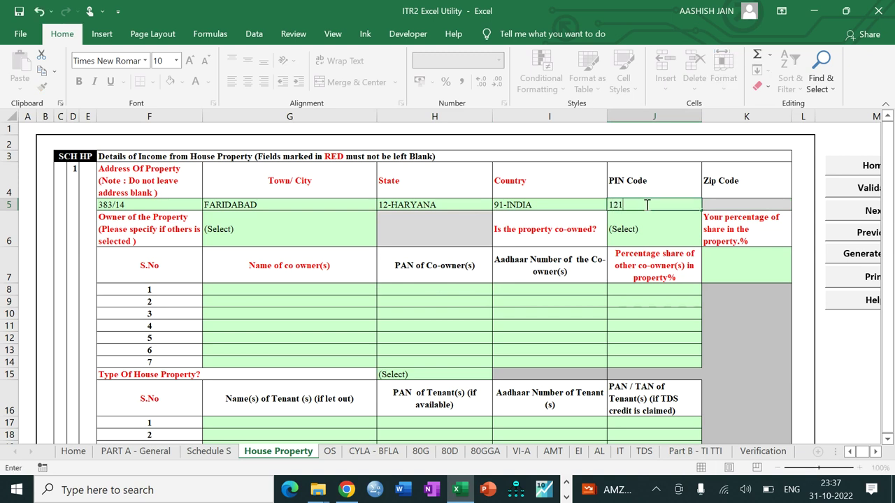
{"action": "type", "text": "002"}
{"action": "key", "text": "Return"}
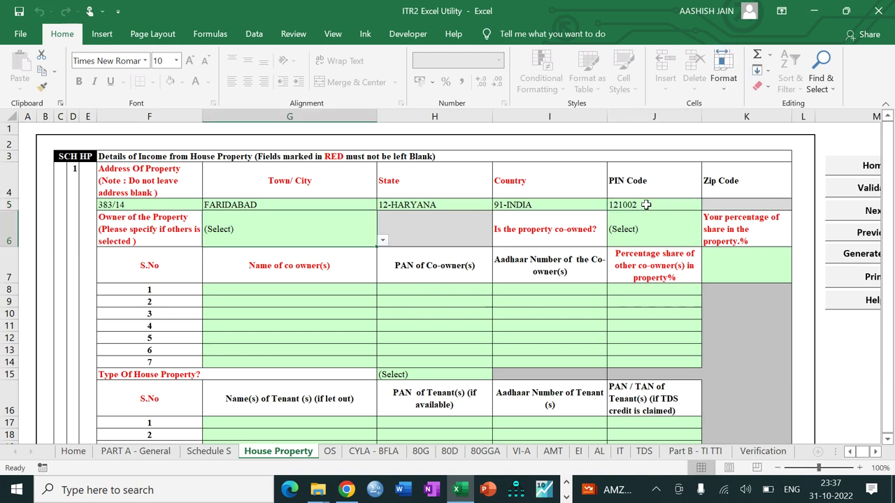
Set the owner to Self, co-owned to No, and the property type to Let Out
{"action": "key", "text": "alt+Down"}
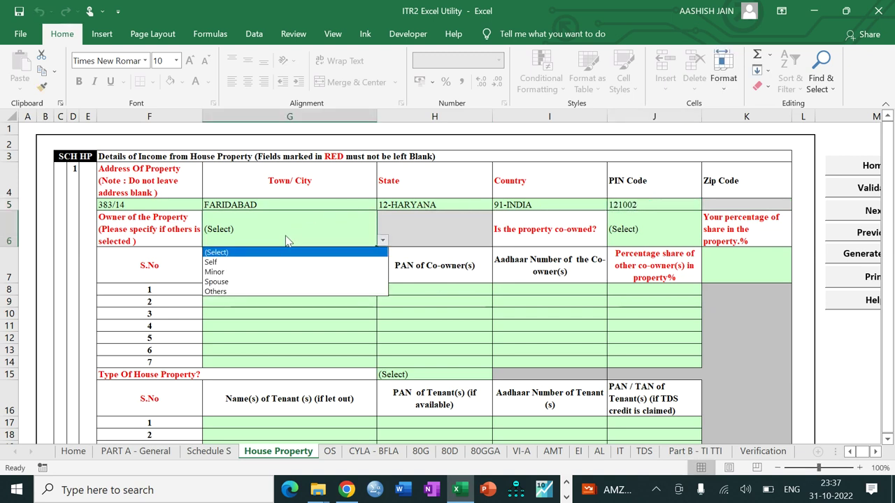
{"action": "left_click", "coordinate": [280, 263]}
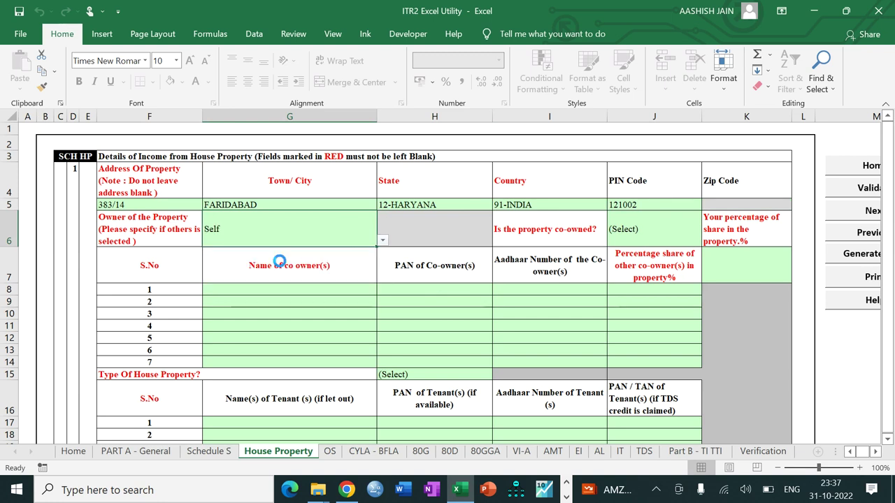
{"action": "left_click", "coordinate": [620, 230]}
{"action": "key", "text": "alt+Down"}
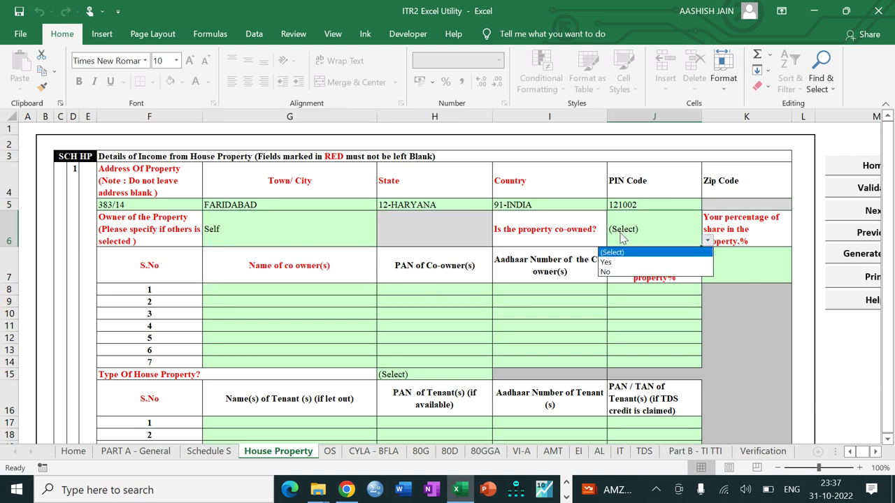
{"action": "left_click", "coordinate": [616, 273]}
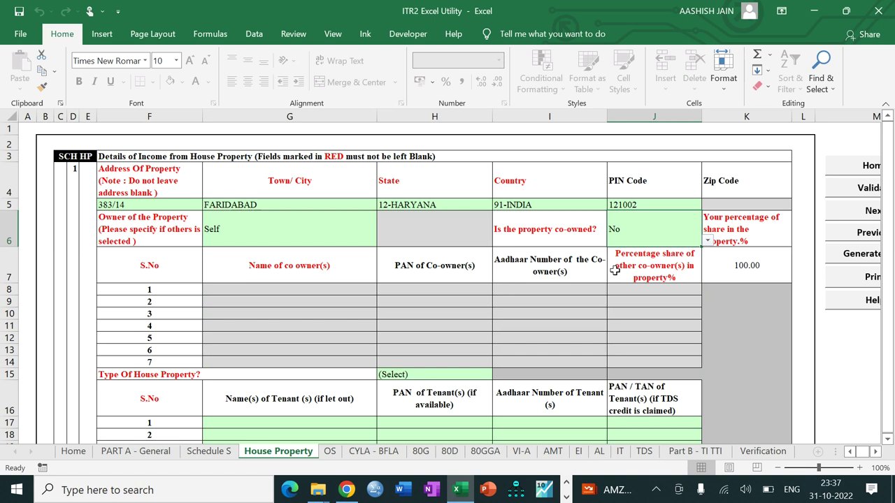
{"action": "key", "text": "Down"}
{"action": "key", "text": "Down"}
{"action": "key", "text": "Down"}
{"action": "key", "text": "Down"}
{"action": "key", "text": "Down"}
{"action": "key", "text": "Down"}
{"action": "key", "text": "Down"}
{"action": "key", "text": "Down"}
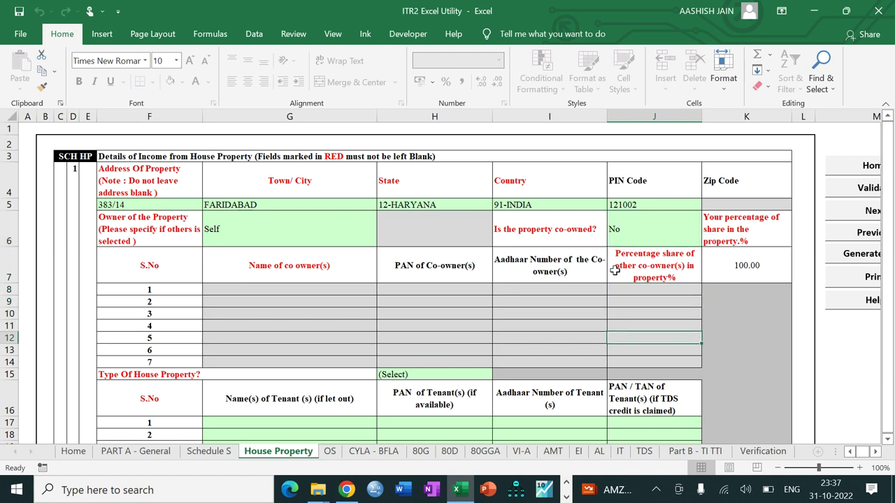
{"action": "left_click", "coordinate": [434, 374]}
{"action": "key", "text": "alt+Down"}
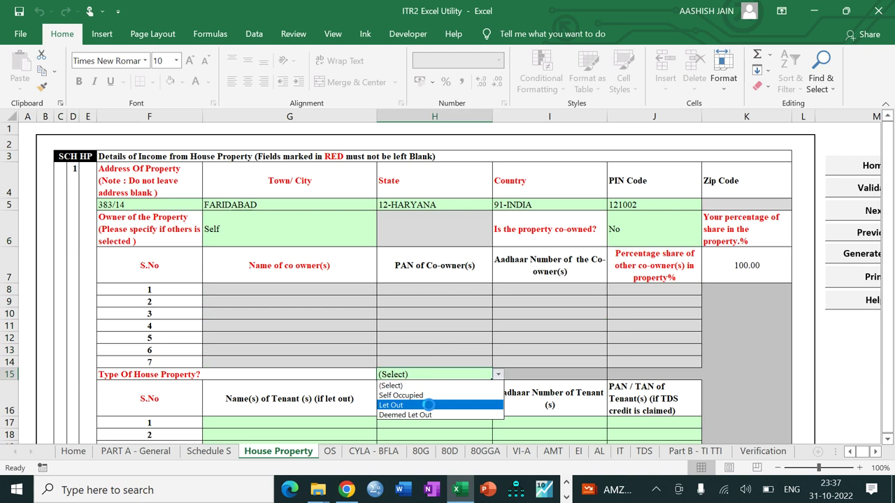
{"action": "left_click", "coordinate": [426, 405]}
{"action": "key", "text": "Down"}
{"action": "key", "text": "Down"}
{"action": "key", "text": "Down"}
{"action": "key", "text": "Down"}
{"action": "key", "text": "Down"}
{"action": "key", "text": "Down"}
{"action": "key", "text": "Down"}
{"action": "key", "text": "Down"}
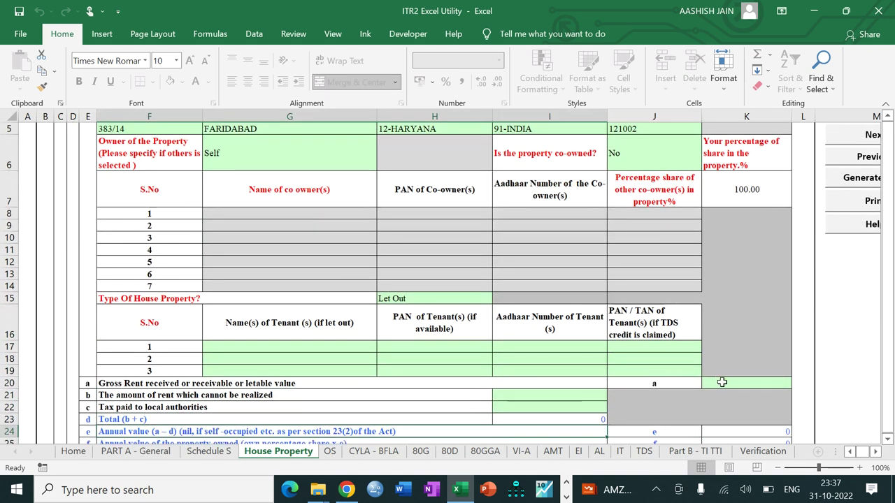
{"action": "left_click", "coordinate": [721, 381]}
{"action": "left_click", "coordinate": [566, 497]}
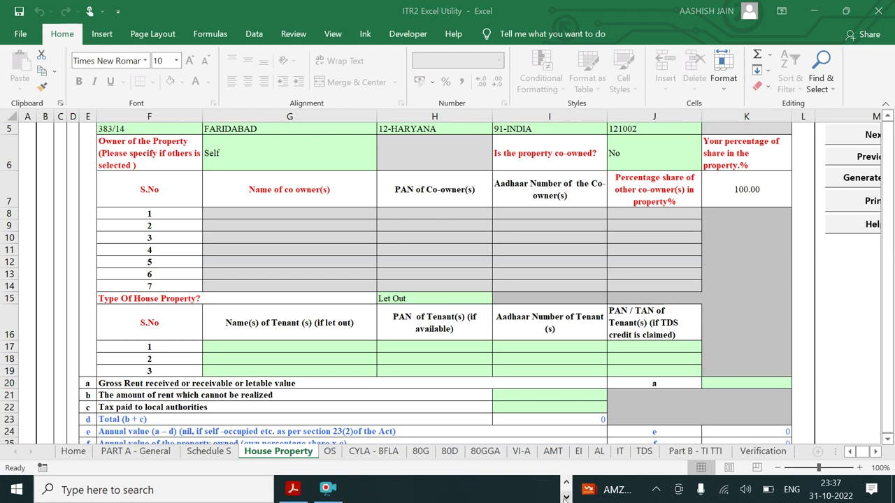
Look up the house property rents and municipal tax in Case 4 Question.pdf, then return to the spreadsheet
{"action": "left_click", "coordinate": [293, 489]}
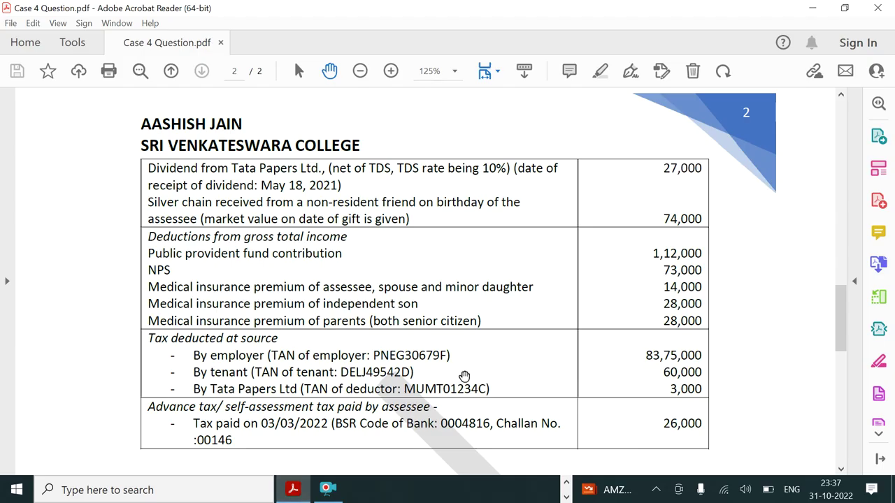
{"action": "scroll", "coordinate": [464, 377], "scroll_direction": "down", "scroll_amount": 1}
{"action": "scroll", "coordinate": [464, 378], "scroll_direction": "up", "scroll_amount": 10}
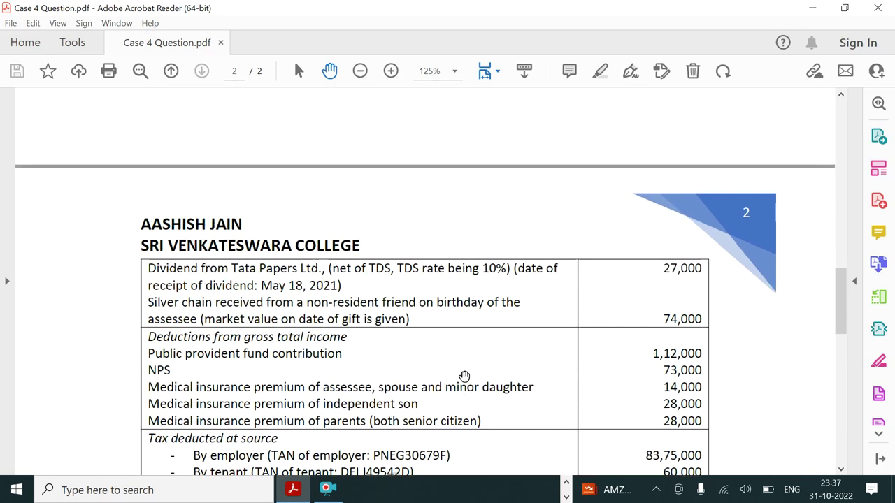
{"action": "scroll", "coordinate": [465, 377], "scroll_direction": "up", "scroll_amount": 3}
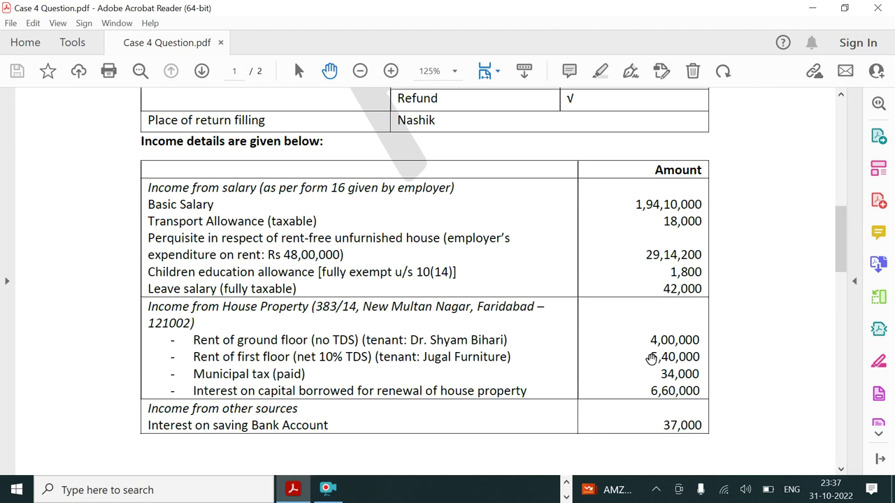
{"action": "left_click", "coordinate": [293, 489]}
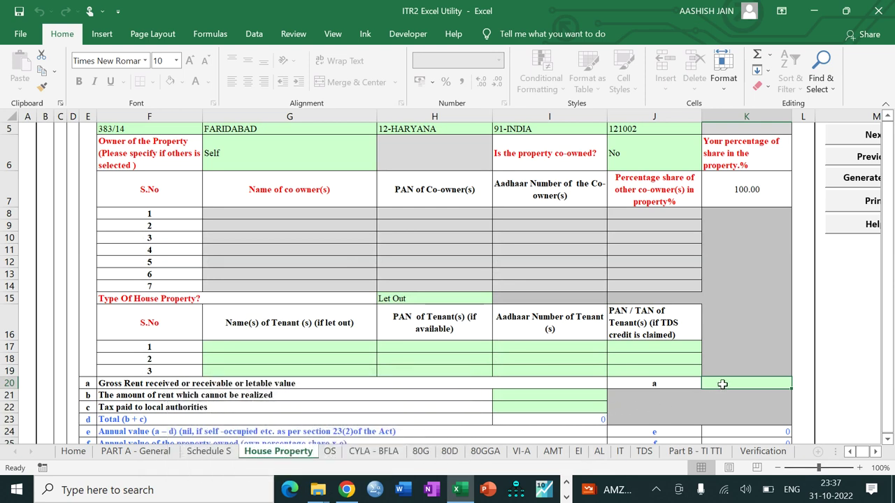
Enter gross rent 1000000, municipal tax 34000 and interest on borrowed capital 660000
{"action": "type", "text": "1000"}
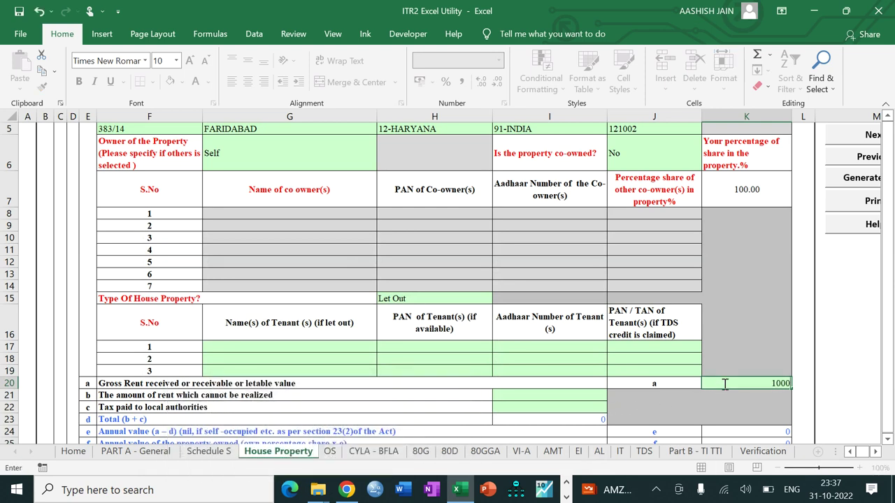
{"action": "type", "text": "000"}
{"action": "key", "text": "Return"}
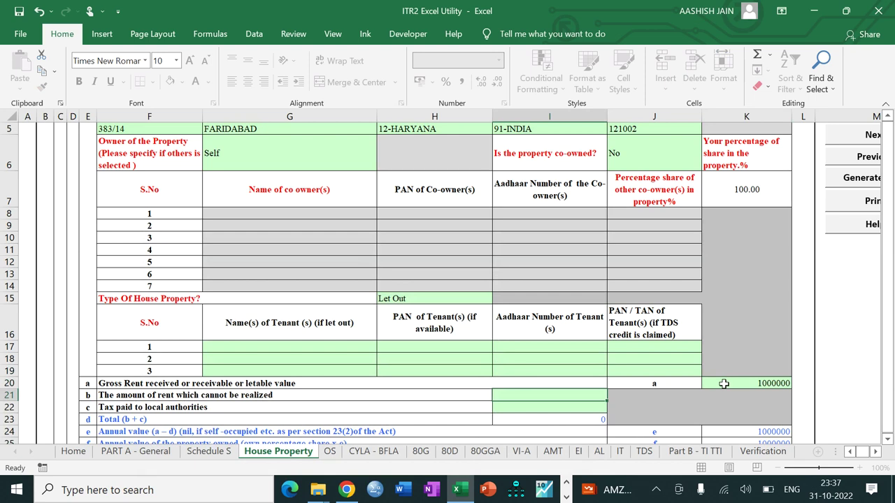
{"action": "left_click", "coordinate": [578, 410]}
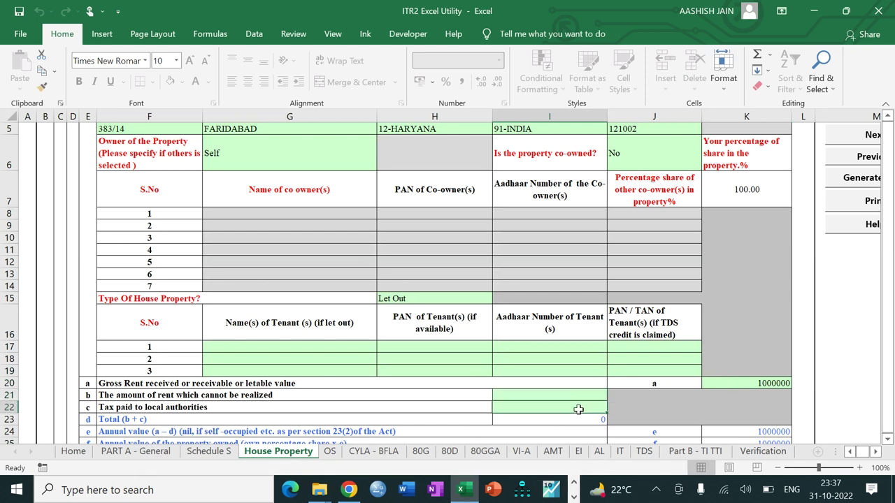
{"action": "type", "text": "34000"}
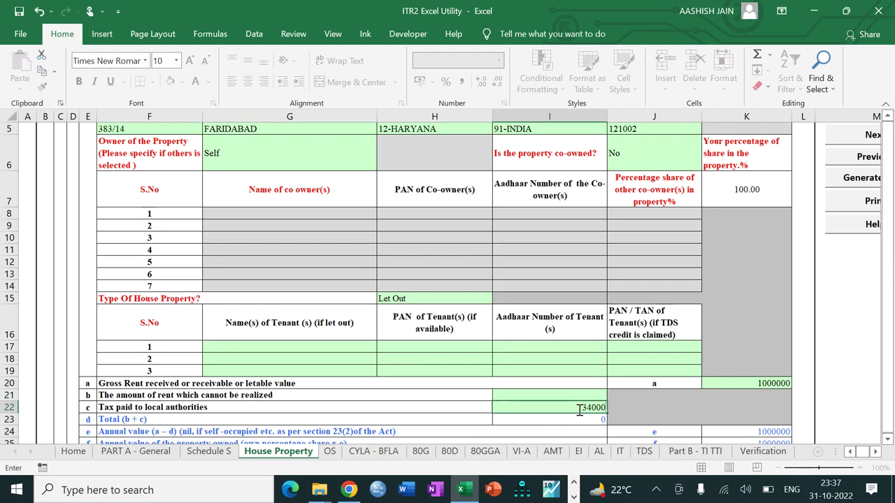
{"action": "key", "text": "Return"}
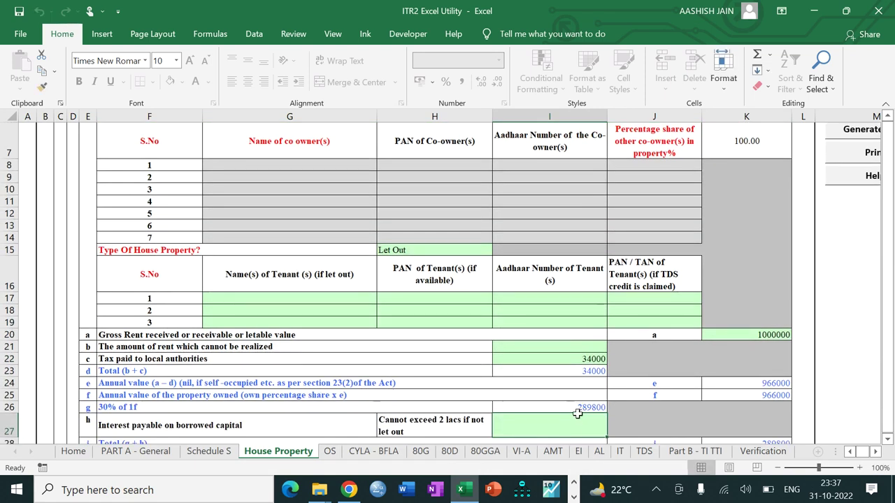
{"action": "type", "text": "660000"}
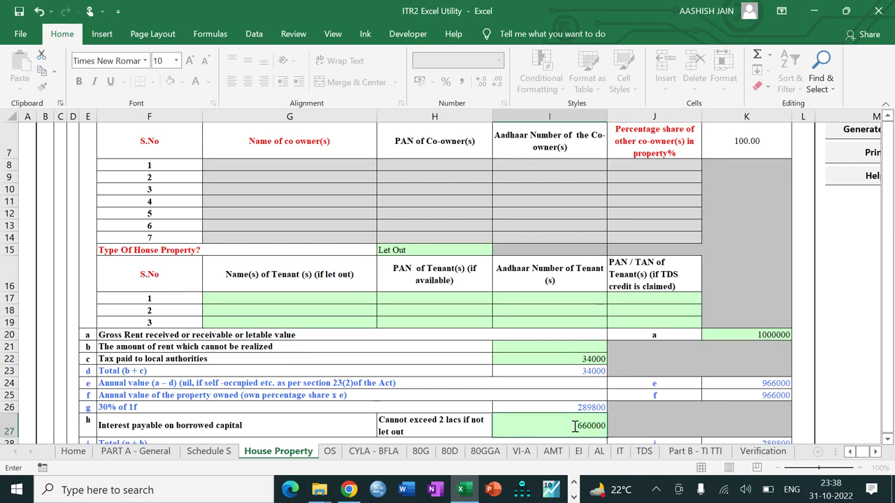
{"action": "key", "text": "Return"}
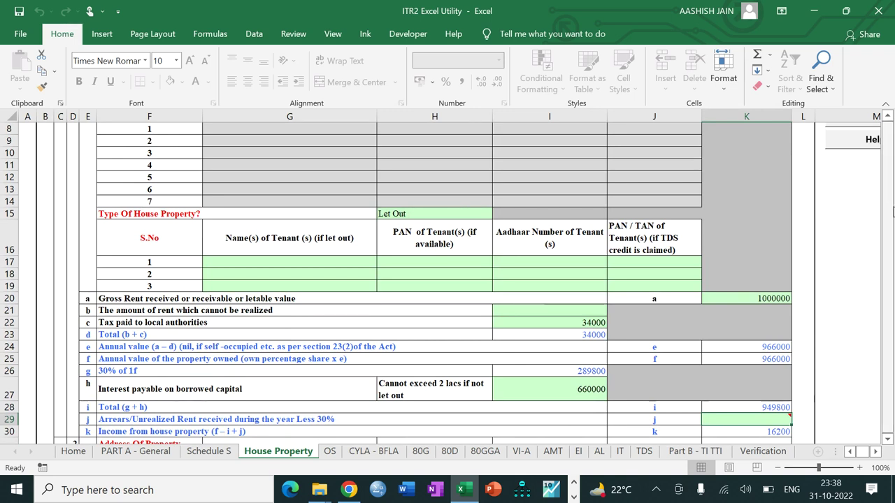
{"action": "scroll", "coordinate": [892, 210], "scroll_direction": "up", "scroll_amount": 3}
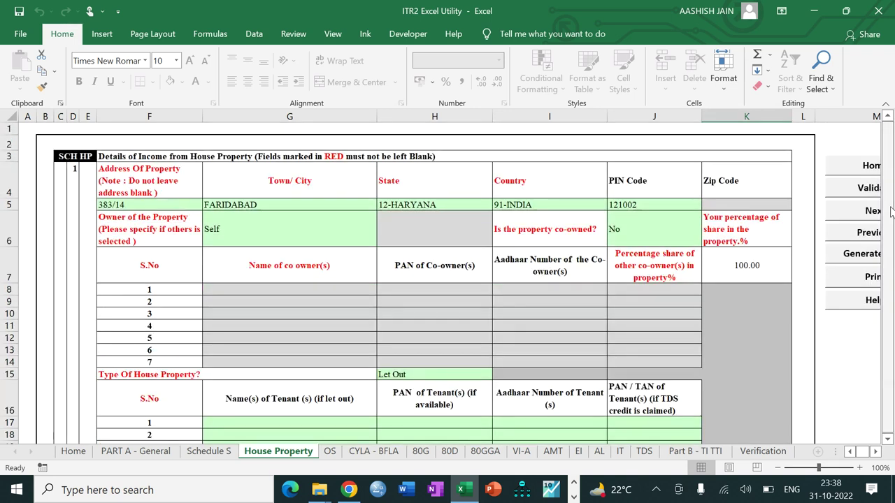
Validate the House Property sheet and dismiss the missing tenant name warning
{"action": "left_click", "coordinate": [853, 193]}
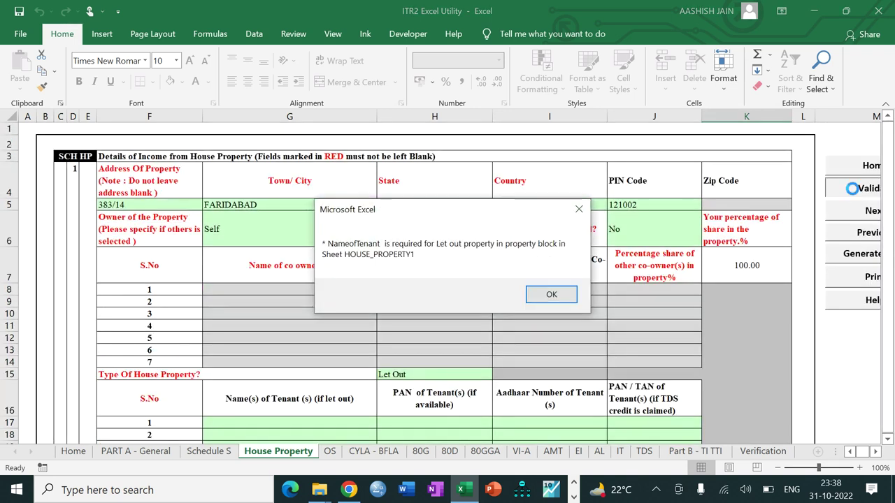
{"action": "left_click", "coordinate": [546, 295]}
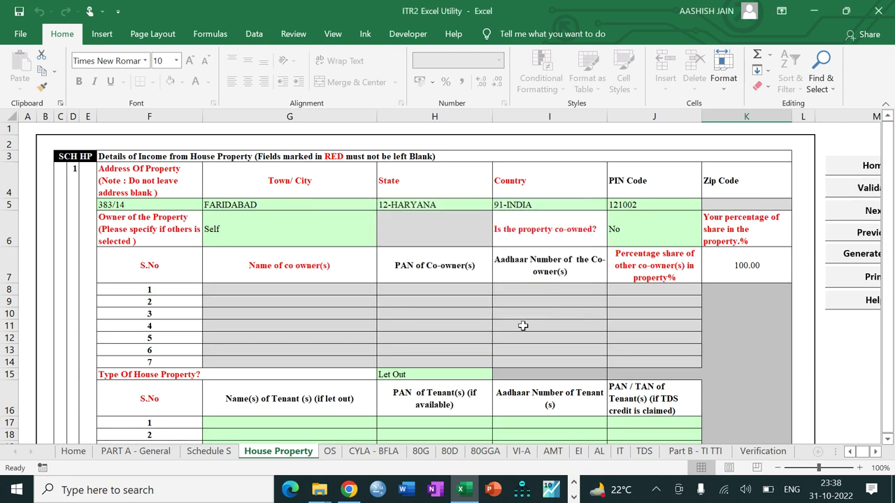
{"action": "left_click", "coordinate": [505, 345]}
{"action": "key", "text": "Down"}
{"action": "key", "text": "Down"}
{"action": "key", "text": "Down"}
{"action": "key", "text": "Down"}
{"action": "key", "text": "Down"}
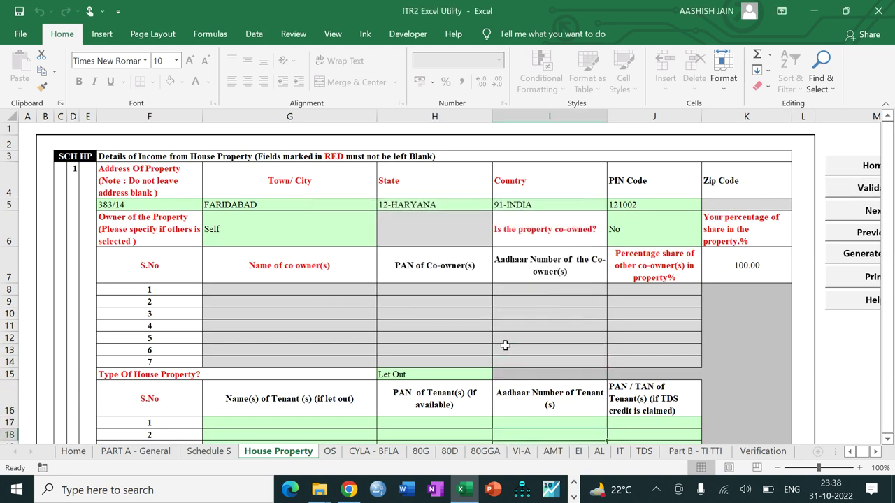
Fill in both tenants' names in G17 and G18, revalidate as OK, and move to Other Sources
{"action": "left_click", "coordinate": [313, 427]}
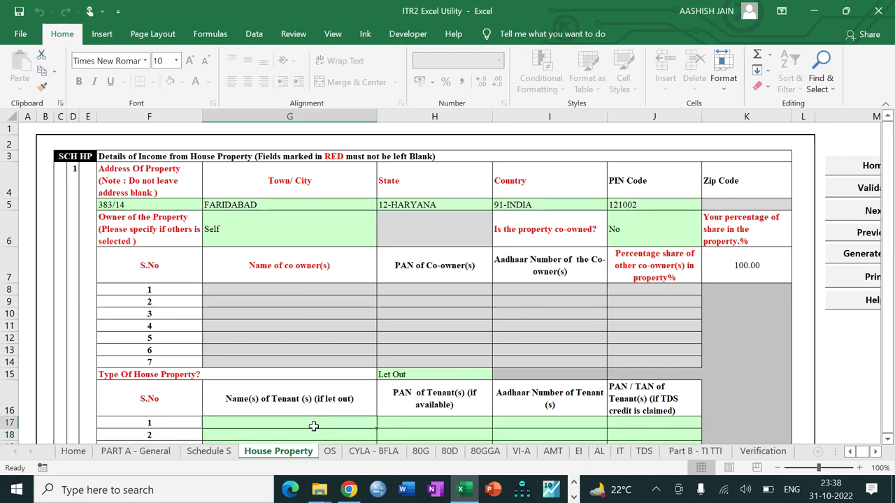
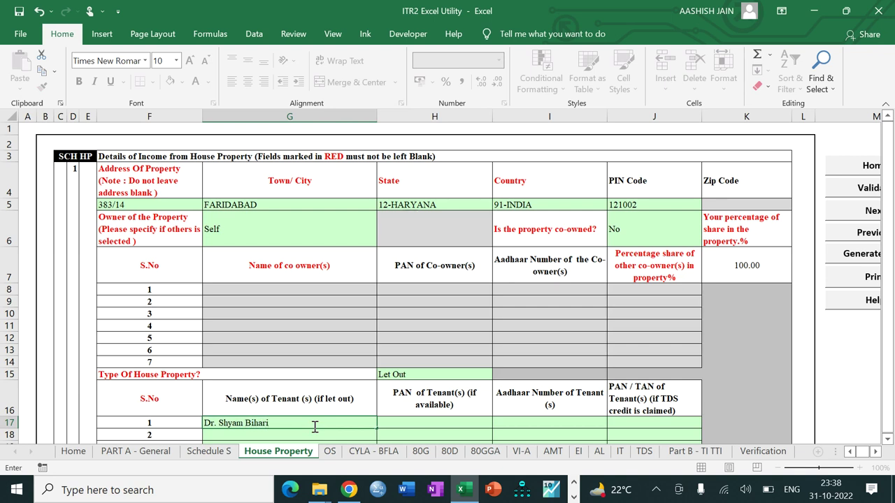
{"action": "key", "text": "Return"}
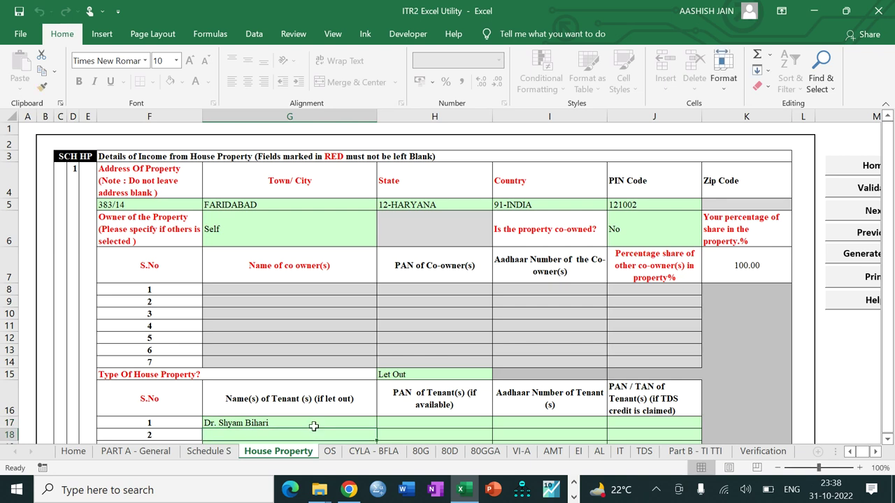
{"action": "type", "text": "Jugal Furniture"}
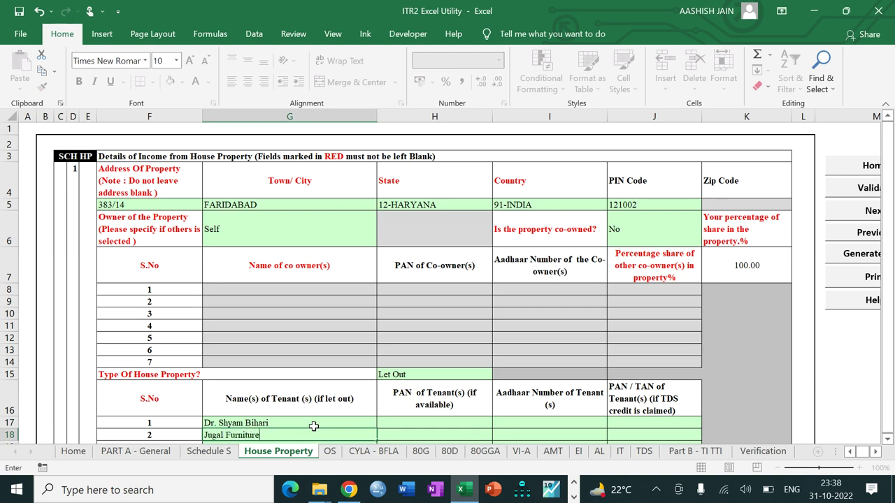
{"action": "key", "text": "Tab"}
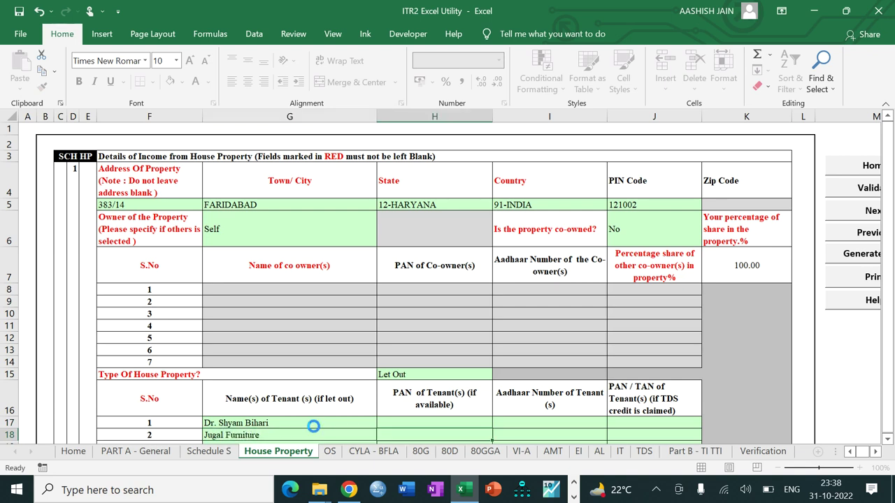
{"action": "left_click", "coordinate": [843, 193]}
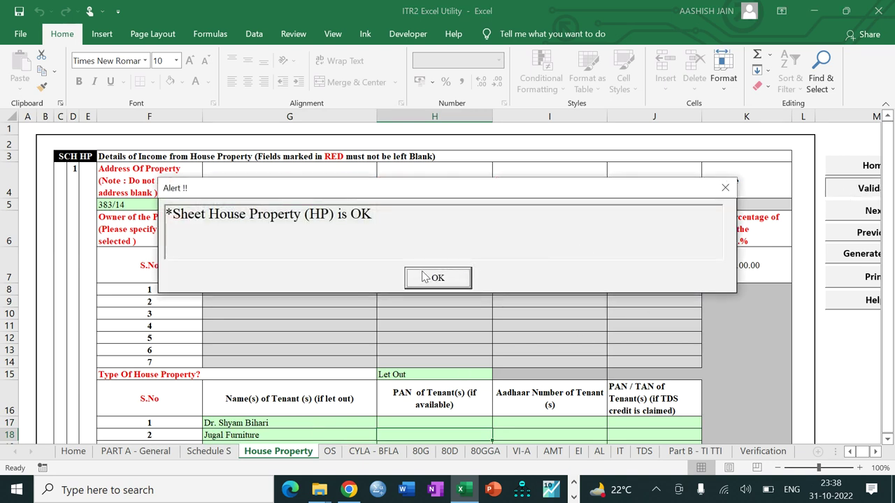
{"action": "left_click", "coordinate": [423, 278]}
{"action": "left_click", "coordinate": [859, 209]}
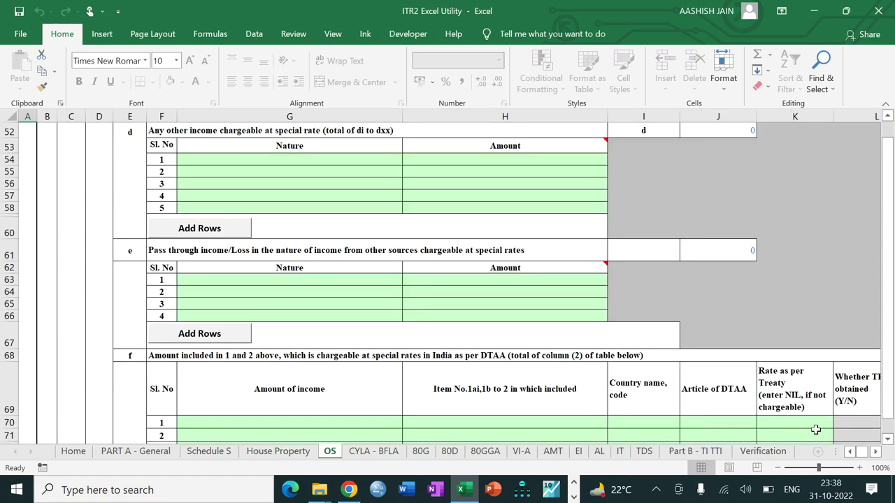
Enter 37000 savings bank interest in J9 and 30000 dividend income in J7
{"action": "left_click_drag", "start_coordinate": [820, 472], "coordinate": [814, 475]}
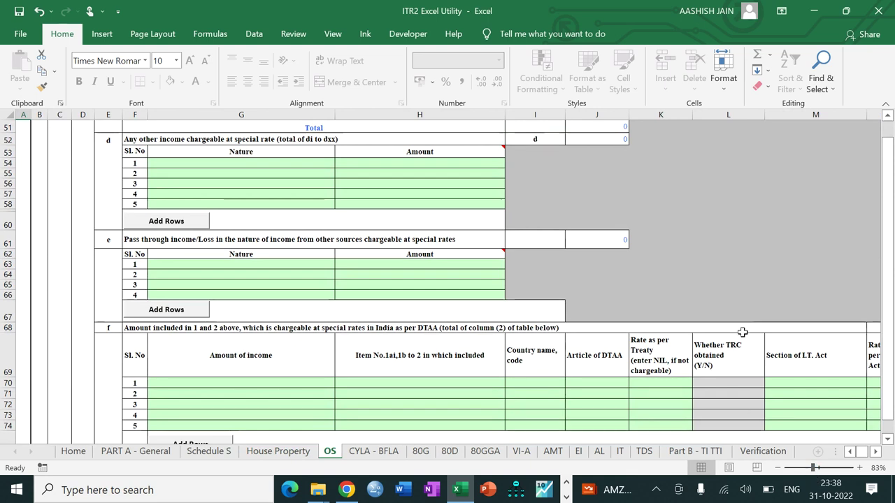
{"action": "left_click_drag", "start_coordinate": [890, 200], "coordinate": [889, 130]}
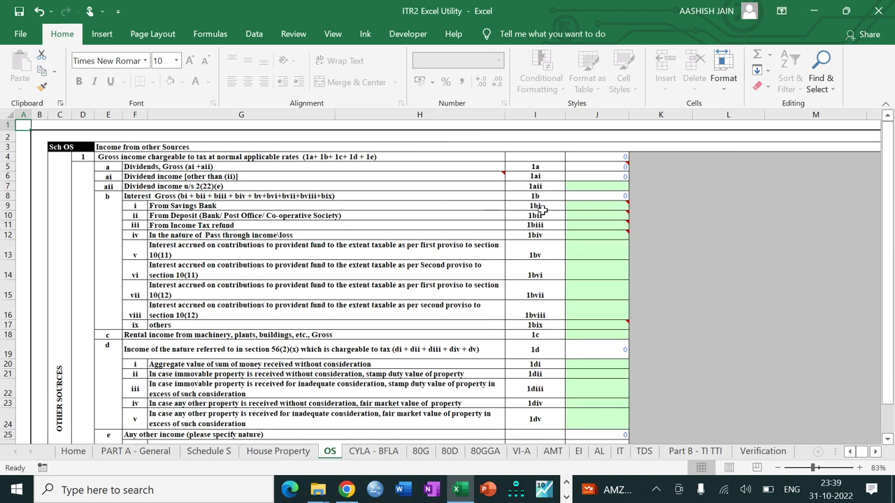
{"action": "left_click", "coordinate": [582, 208]}
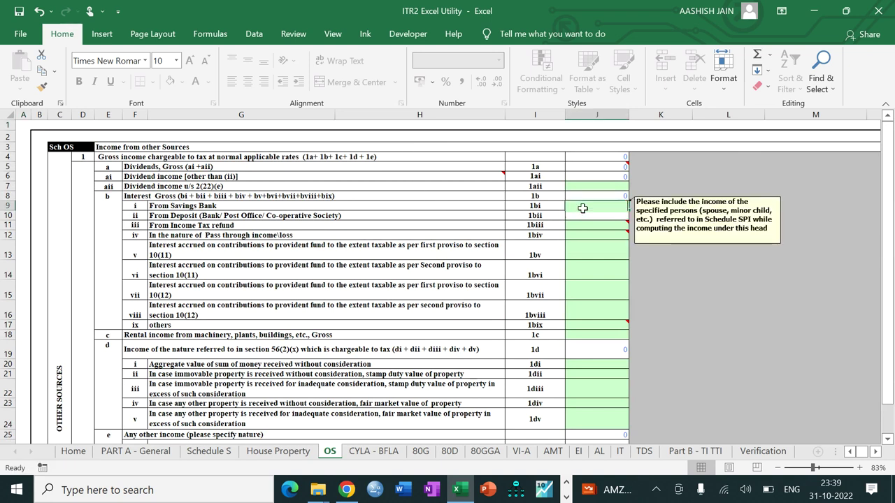
{"action": "type", "text": "37000"}
{"action": "key", "text": "Return"}
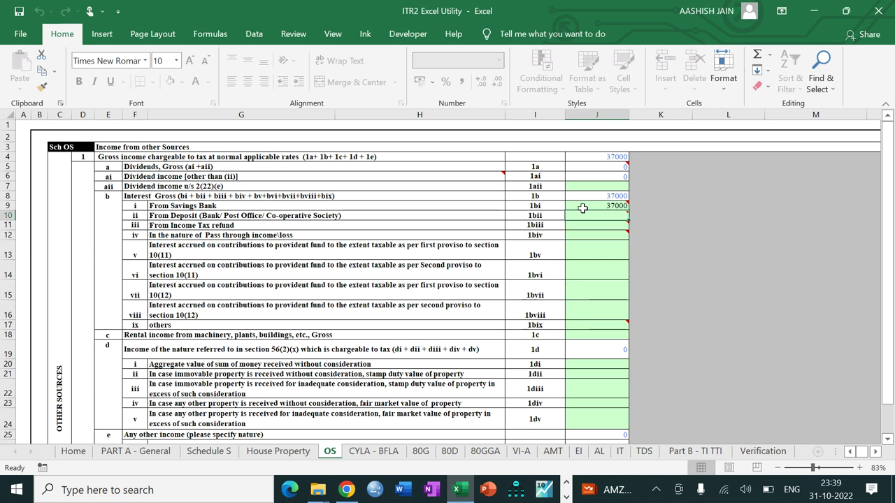
{"action": "left_click", "coordinate": [589, 189]}
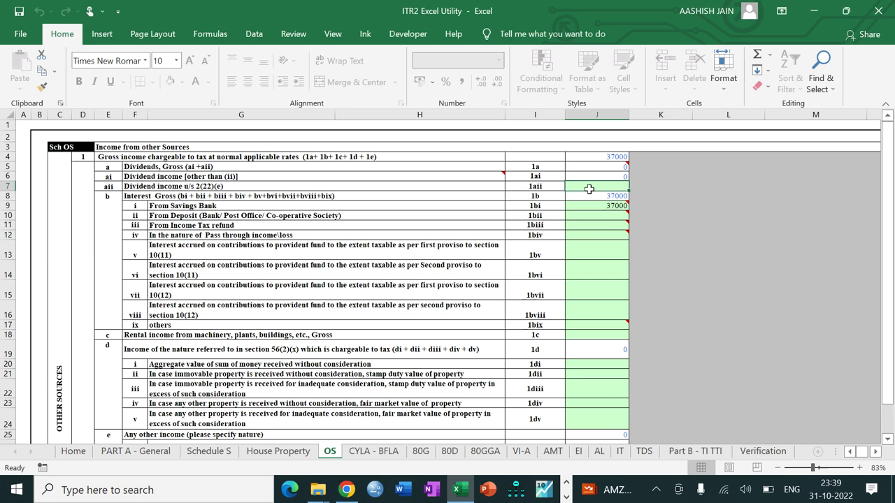
{"action": "type", "text": "3"}
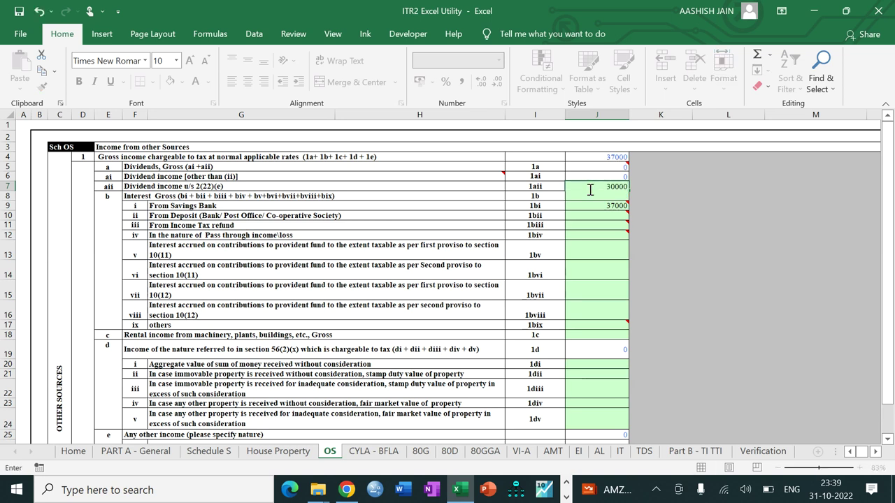
{"action": "type", "text": "0000"}
{"action": "key", "text": "Return"}
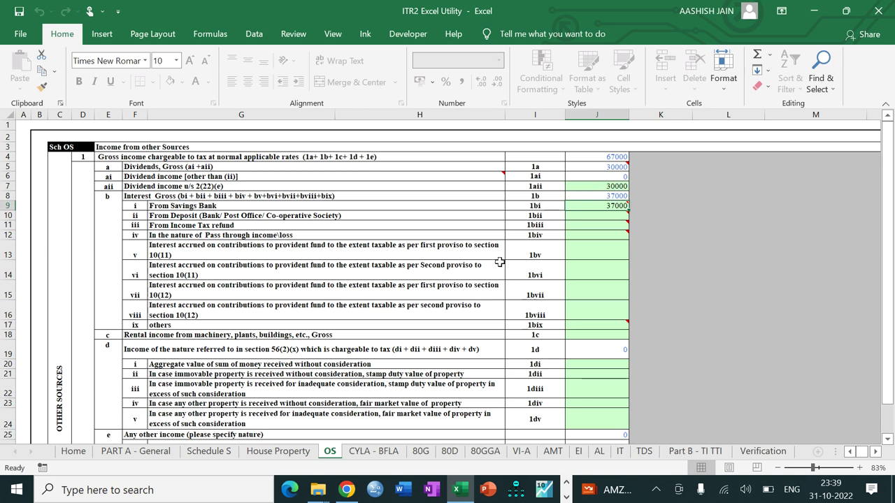
Page down through the rest of the Other Sources schedule to review its sections
{"action": "left_click", "coordinate": [438, 364]}
{"action": "key", "text": "Down"}
{"action": "key", "text": "Down"}
{"action": "key", "text": "Down"}
{"action": "key", "text": "Down"}
{"action": "key", "text": "Down"}
{"action": "key", "text": "Down"}
{"action": "key", "text": "Down"}
{"action": "key", "text": "Down"}
{"action": "key", "text": "Down"}
{"action": "key", "text": "Down"}
{"action": "key", "text": "Down"}
{"action": "key", "text": "Down"}
{"action": "key", "text": "Down"}
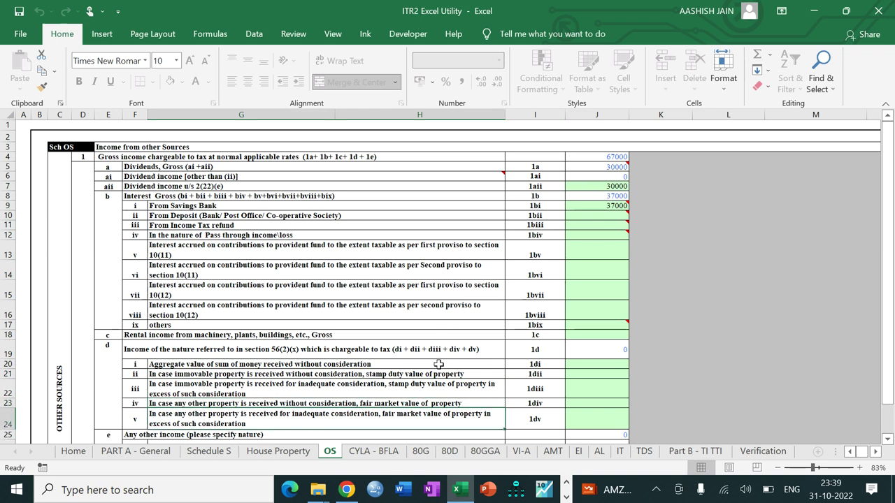
{"action": "key", "text": "Down"}
{"action": "key", "text": "Down"}
{"action": "key", "text": "Down"}
{"action": "key", "text": "Down"}
{"action": "key", "text": "Down"}
{"action": "key", "text": "Down"}
{"action": "key", "text": "Down"}
{"action": "key", "text": "Down"}
{"action": "key", "text": "Down"}
{"action": "key", "text": "Down"}
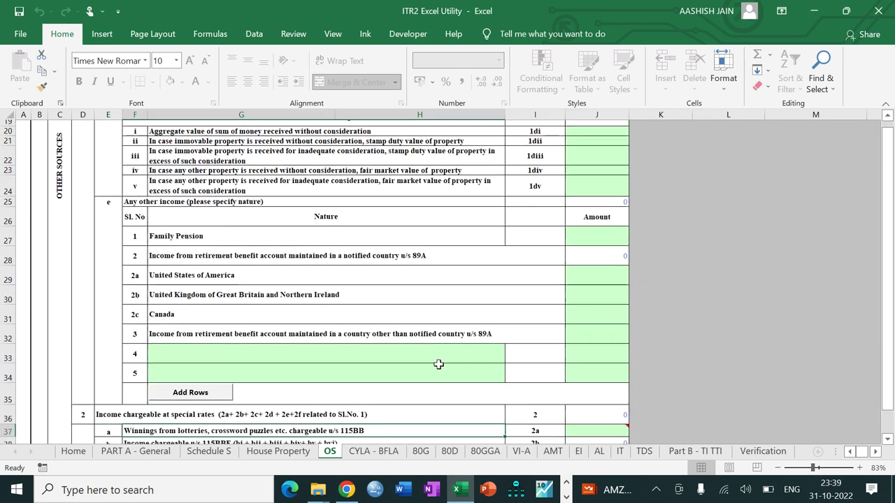
{"action": "key", "text": "Down"}
{"action": "key", "text": "Down"}
{"action": "key", "text": "Down"}
{"action": "key", "text": "Down"}
{"action": "key", "text": "Down"}
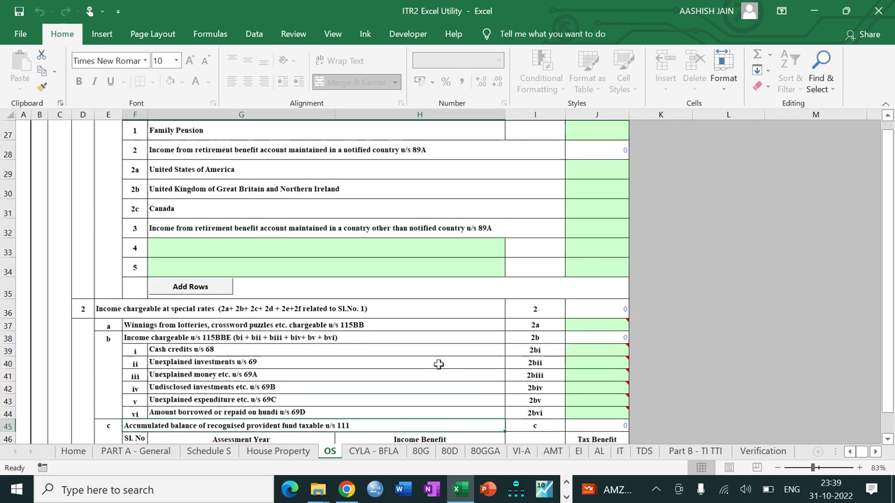
{"action": "key", "text": "Down"}
{"action": "key", "text": "Down"}
{"action": "key", "text": "Down"}
{"action": "key", "text": "Down"}
{"action": "key", "text": "Down"}
{"action": "key", "text": "Down"}
{"action": "key", "text": "Down"}
{"action": "key", "text": "Down"}
{"action": "key", "text": "Down"}
{"action": "key", "text": "Down"}
{"action": "key", "text": "Down"}
{"action": "key", "text": "Down"}
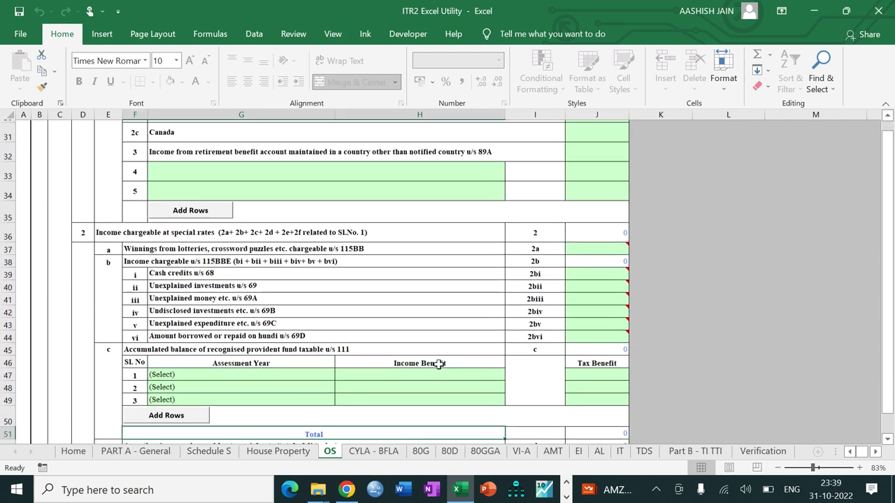
{"action": "key", "text": "Down"}
{"action": "key", "text": "Down"}
{"action": "key", "text": "Down"}
{"action": "key", "text": "Down"}
{"action": "key", "text": "Down"}
{"action": "key", "text": "Down"}
{"action": "key", "text": "Down"}
{"action": "key", "text": "Down"}
{"action": "key", "text": "Down"}
{"action": "key", "text": "Down"}
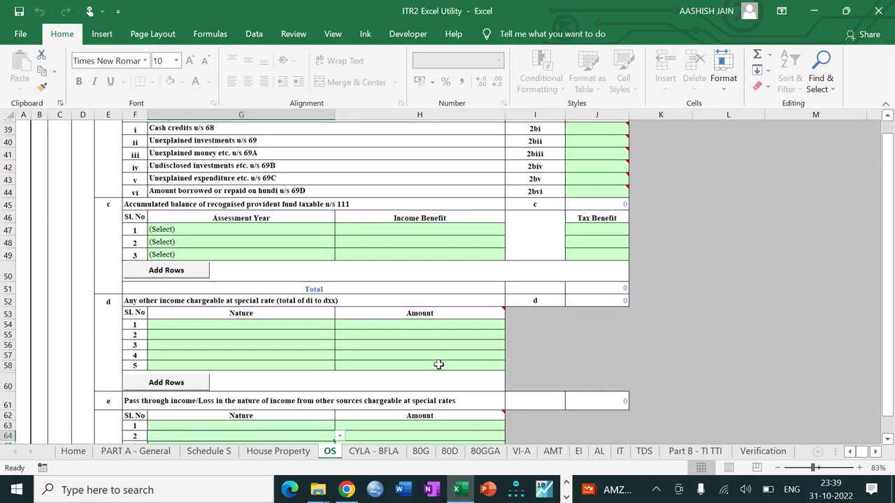
{"action": "key", "text": "Down"}
{"action": "key", "text": "Down"}
{"action": "key", "text": "Down"}
{"action": "key", "text": "Down"}
{"action": "key", "text": "Down"}
{"action": "key", "text": "Down"}
{"action": "key", "text": "Down"}
{"action": "key", "text": "Down"}
{"action": "key", "text": "Down"}
{"action": "key", "text": "Down"}
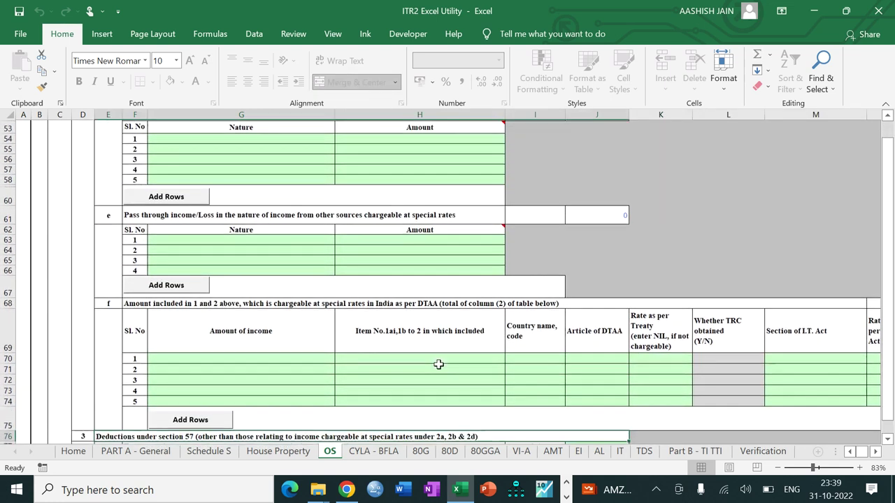
{"action": "key", "text": "Down"}
{"action": "key", "text": "Down"}
{"action": "key", "text": "Down"}
{"action": "key", "text": "Down"}
{"action": "key", "text": "Down"}
{"action": "key", "text": "Down"}
{"action": "key", "text": "Down"}
{"action": "key", "text": "Down"}
{"action": "key", "text": "Down"}
{"action": "key", "text": "Down"}
{"action": "key", "text": "Down"}
{"action": "key", "text": "Down"}
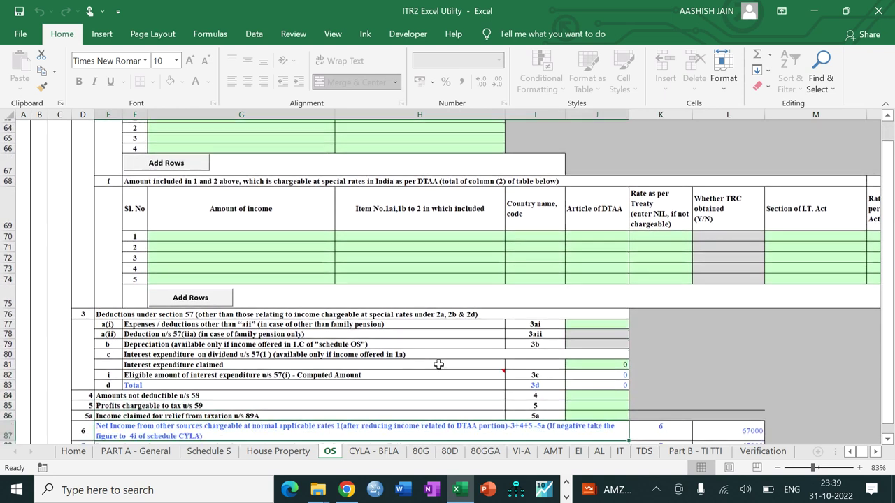
{"action": "key", "text": "Down"}
{"action": "key", "text": "Down"}
{"action": "key", "text": "Down"}
{"action": "key", "text": "Down"}
{"action": "key", "text": "Down"}
{"action": "key", "text": "Down"}
{"action": "key", "text": "Down"}
{"action": "key", "text": "Down"}
{"action": "key", "text": "Down"}
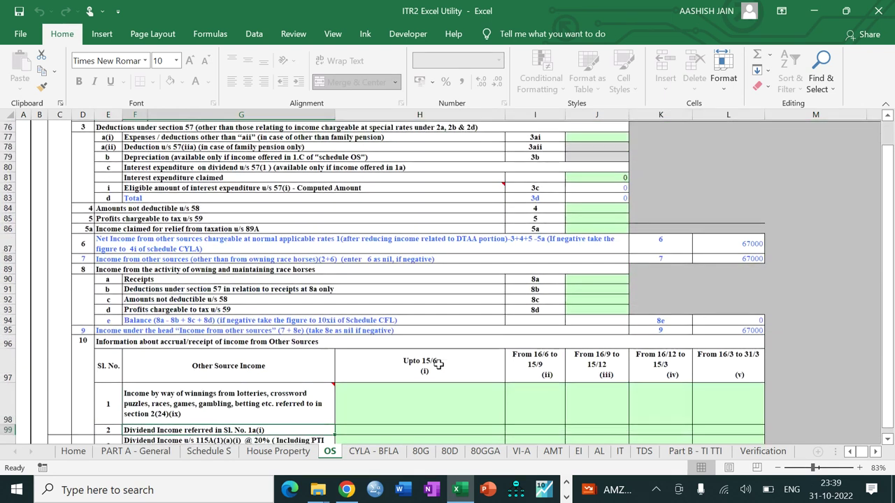
{"action": "key", "text": "Down"}
{"action": "key", "text": "Down"}
{"action": "key", "text": "Down"}
{"action": "key", "text": "Down"}
{"action": "key", "text": "Down"}
{"action": "key", "text": "Down"}
{"action": "key", "text": "Down"}
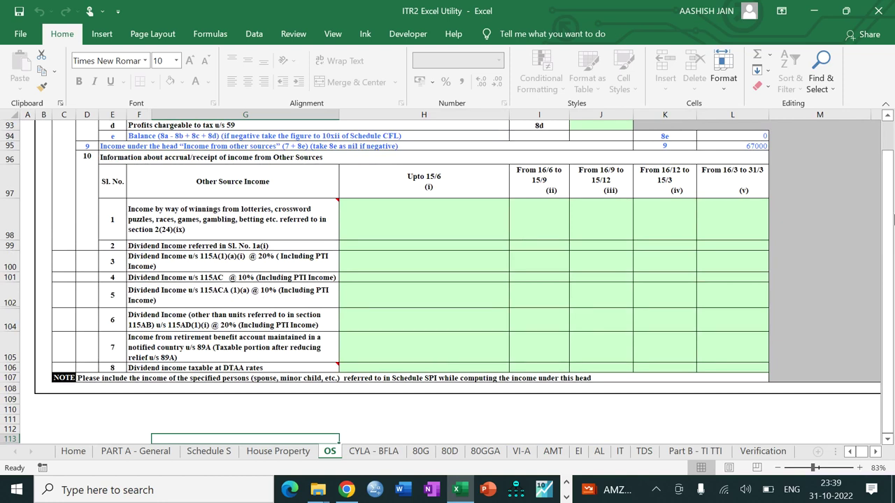
{"action": "left_click_drag", "start_coordinate": [890, 190], "coordinate": [889, 161]}
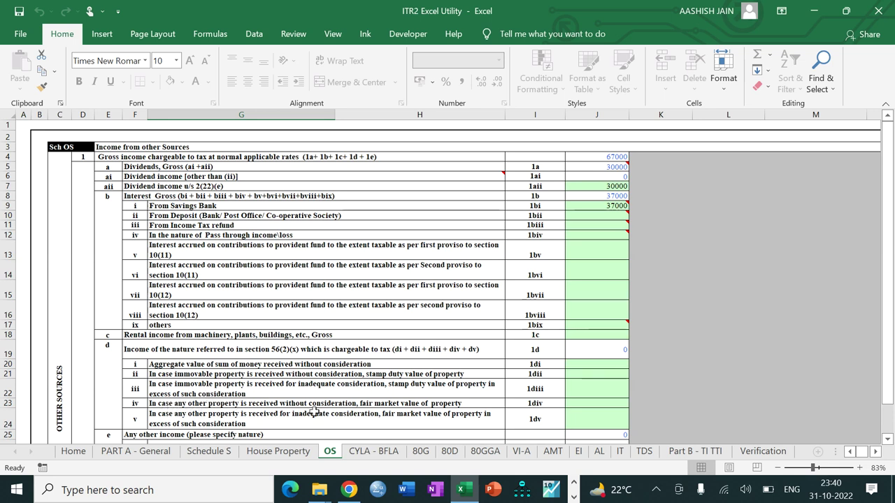
{"action": "left_click", "coordinate": [404, 404]}
Enter 74000 as the amount for item 1div in J23
{"action": "key", "text": "Down"}
{"action": "key", "text": "Down"}
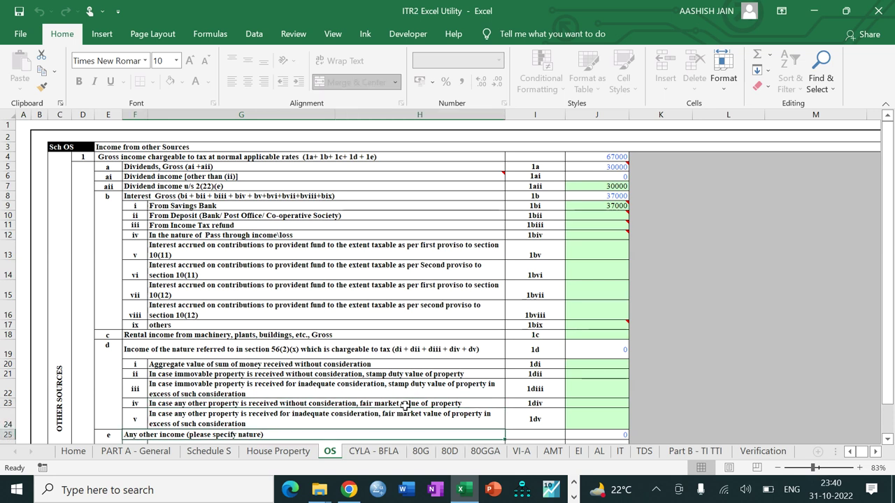
{"action": "key", "text": "Up"}
{"action": "key", "text": "Up"}
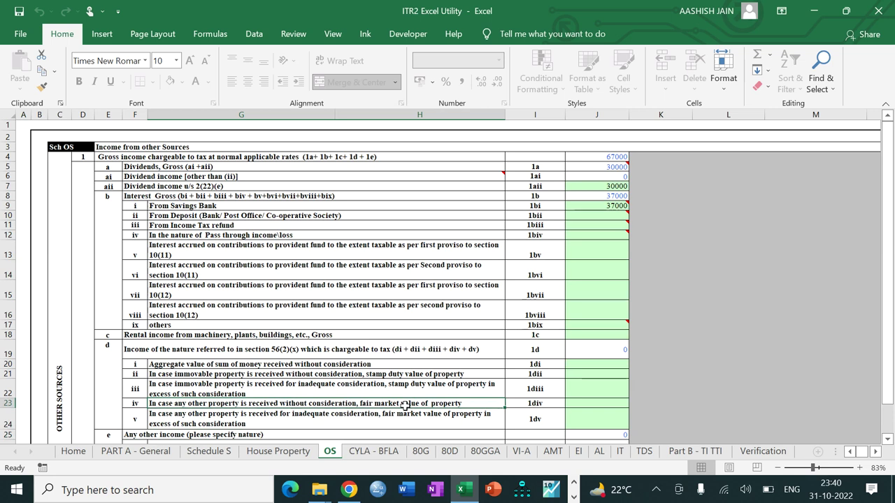
{"action": "left_click", "coordinate": [574, 405]}
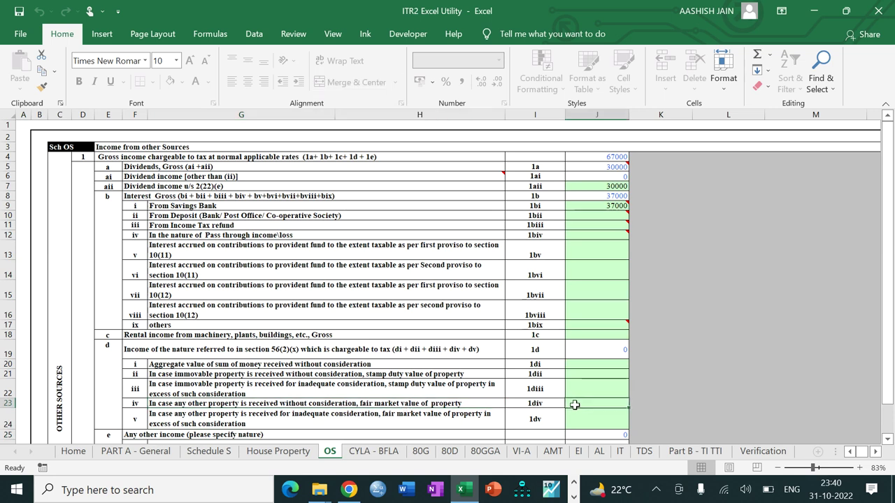
{"action": "type", "text": "74000"}
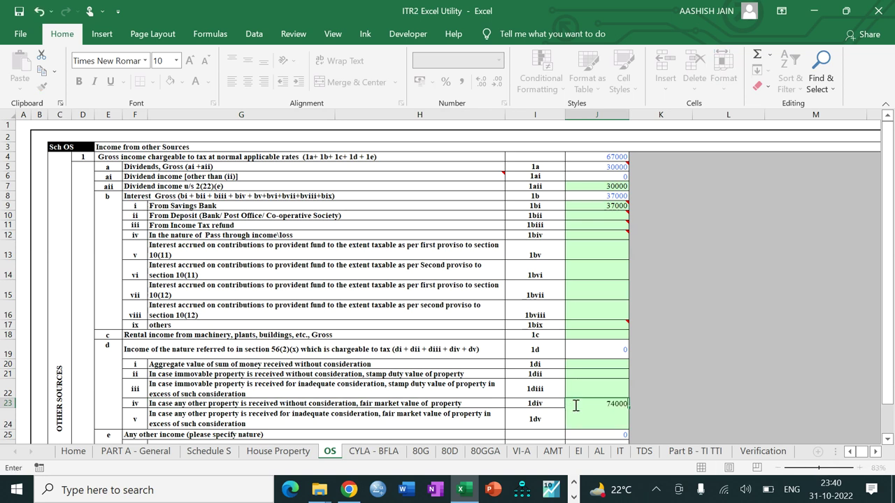
{"action": "key", "text": "Return"}
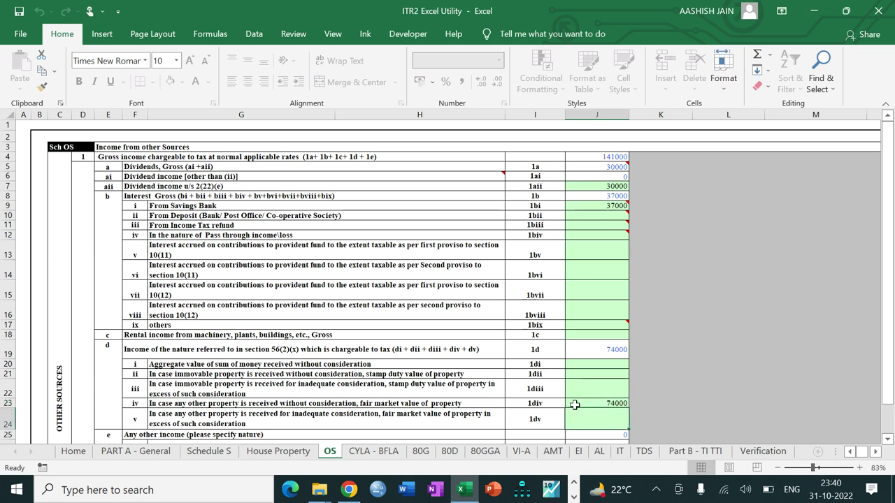
Validate the OS sheet and acknowledge the OK alert
{"action": "left_click", "coordinate": [889, 180]}
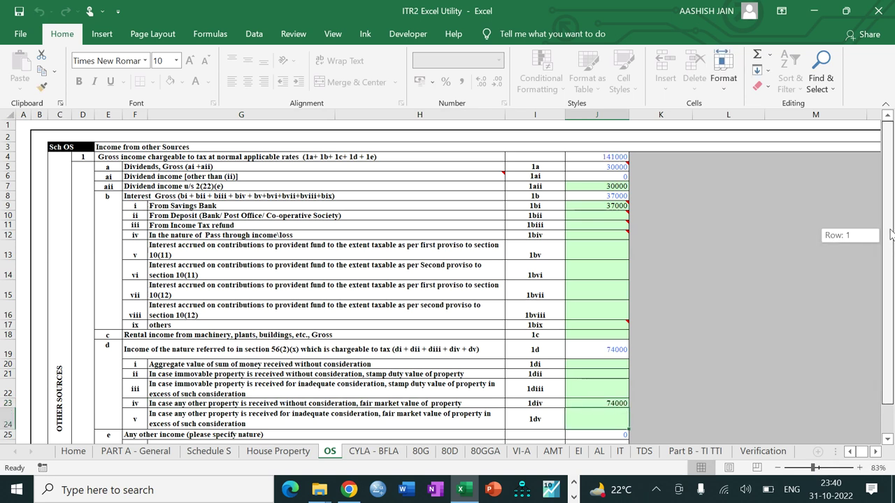
{"action": "left_click", "coordinate": [875, 452]}
{"action": "left_click", "coordinate": [875, 451]}
{"action": "left_click", "coordinate": [875, 451]}
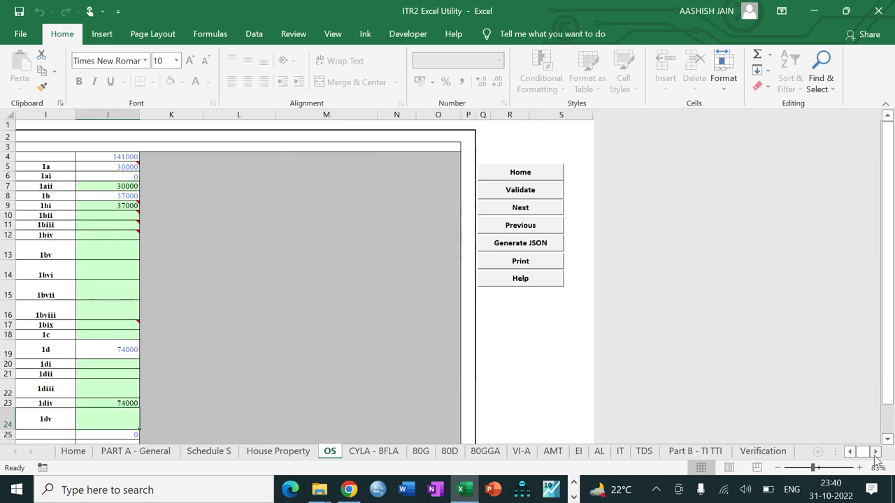
{"action": "left_click", "coordinate": [510, 189]}
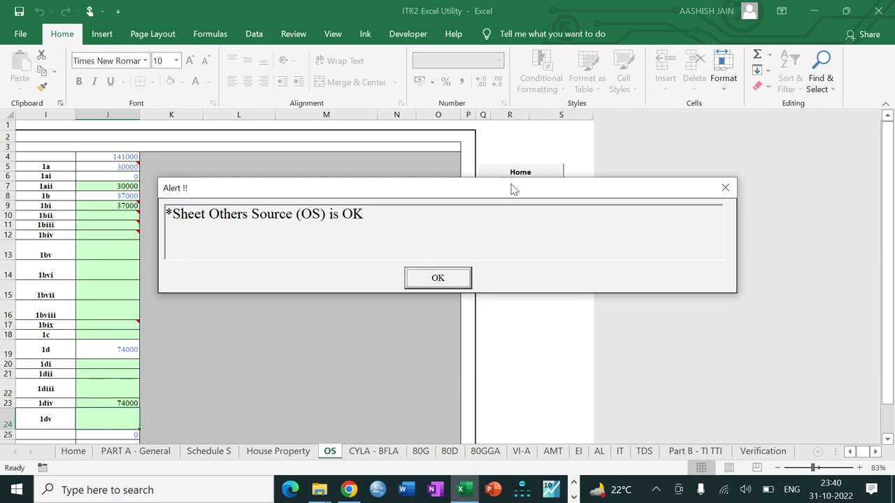
{"action": "left_click", "coordinate": [438, 279]}
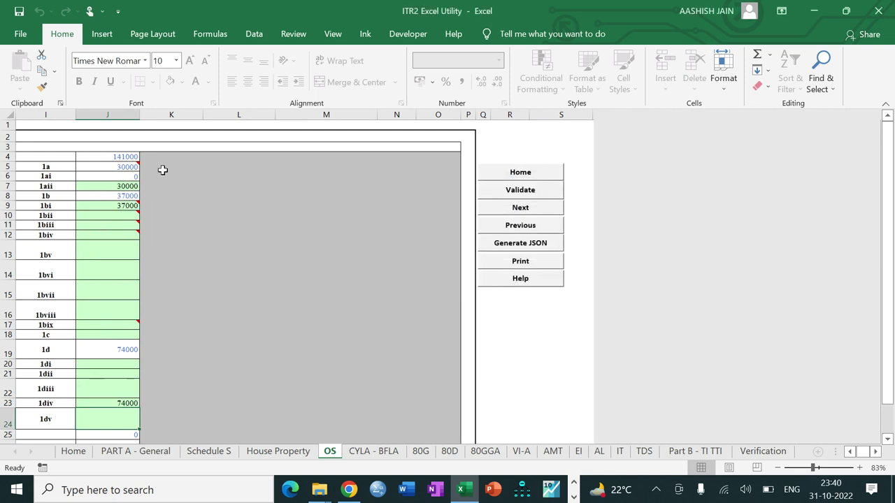
{"action": "mouse_move", "coordinate": [127, 164]}
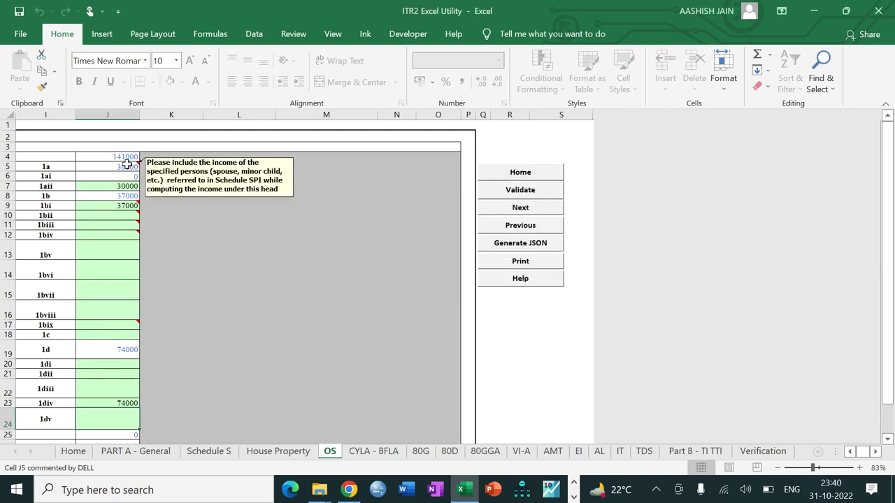
Calculate the CYLA-BFLA loss set-off, validate it as OK, and move on to 80D
{"action": "left_click", "coordinate": [495, 212]}
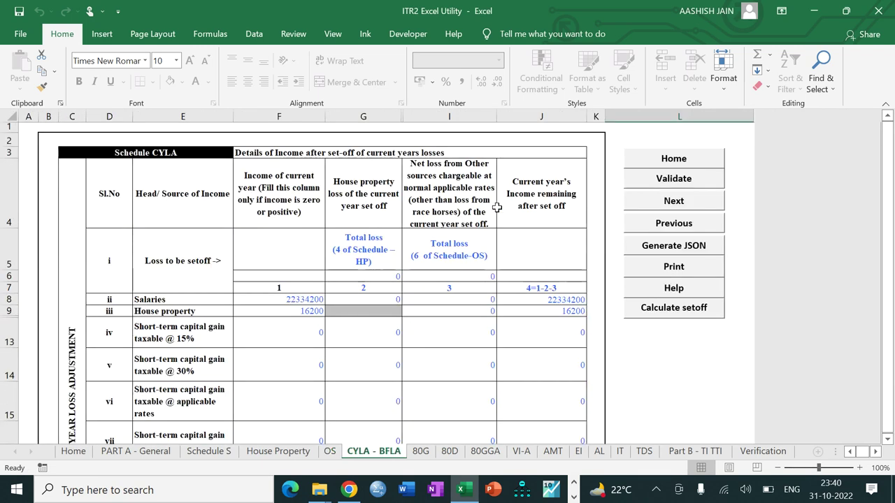
{"action": "left_click", "coordinate": [660, 310]}
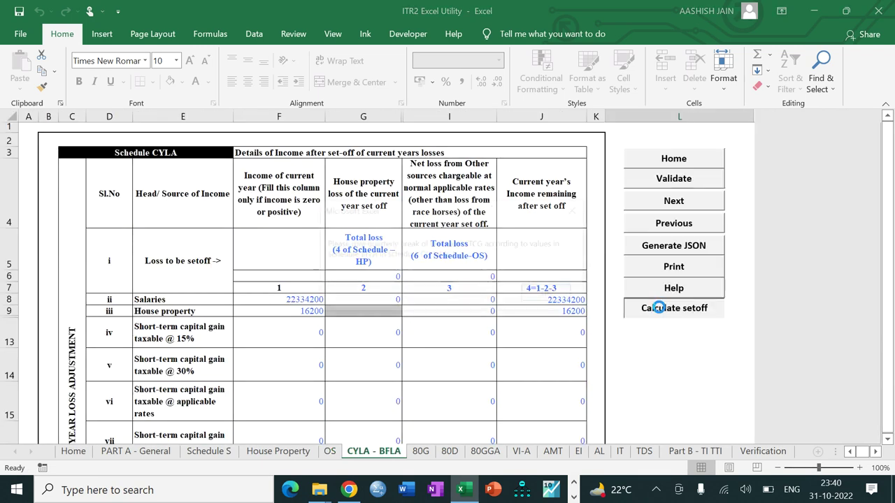
{"action": "left_click", "coordinate": [551, 295]}
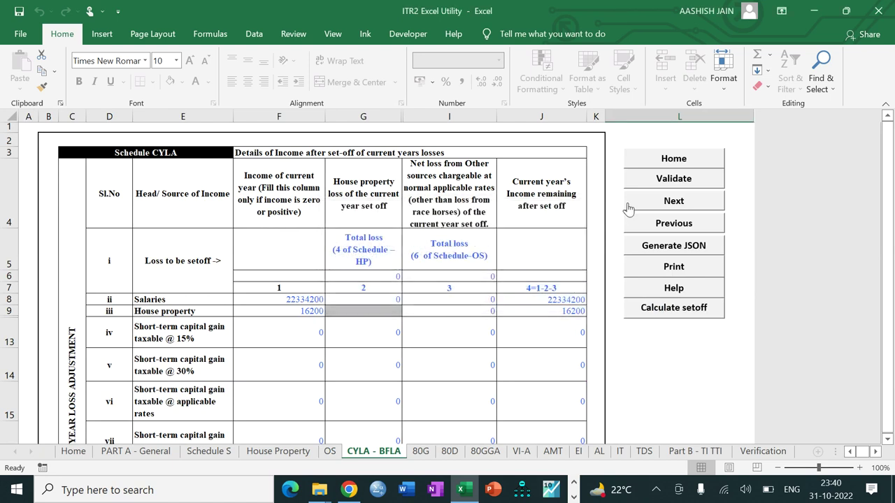
{"action": "left_click", "coordinate": [657, 181]}
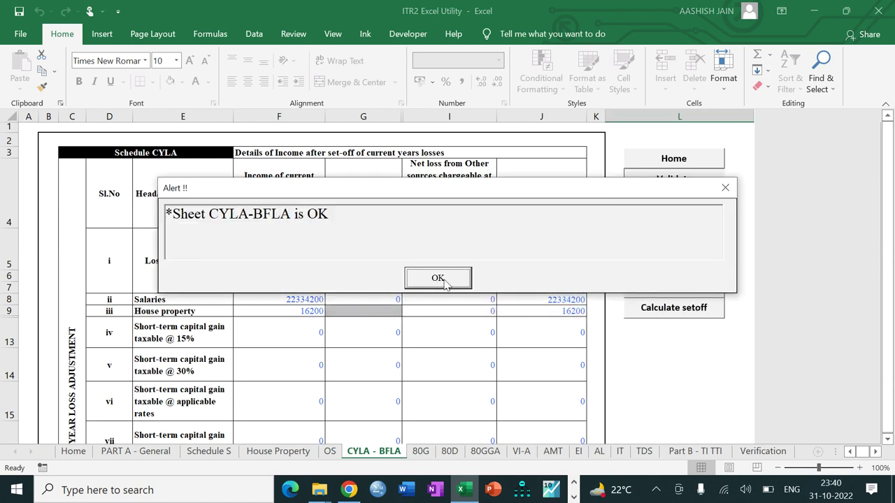
{"action": "left_click", "coordinate": [437, 278]}
{"action": "left_click", "coordinate": [672, 206]}
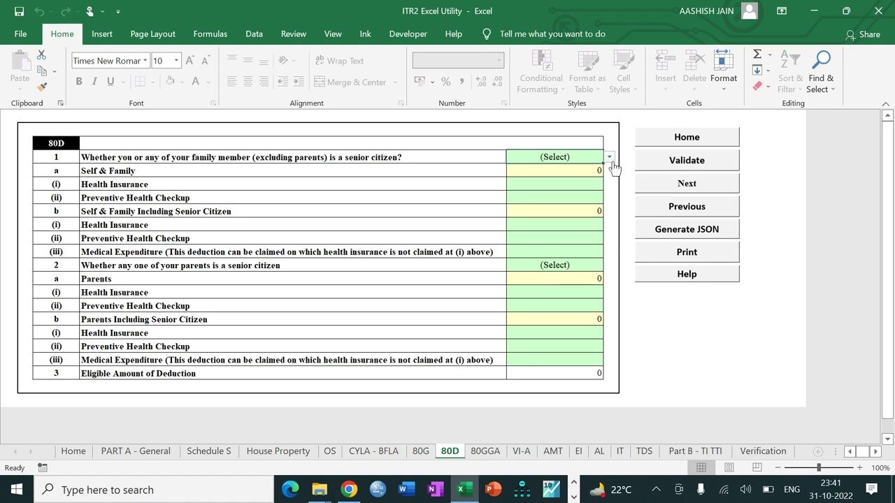
Mark self/family as not senior citizens and claim 14000 health insurance
{"action": "left_click", "coordinate": [610, 160]}
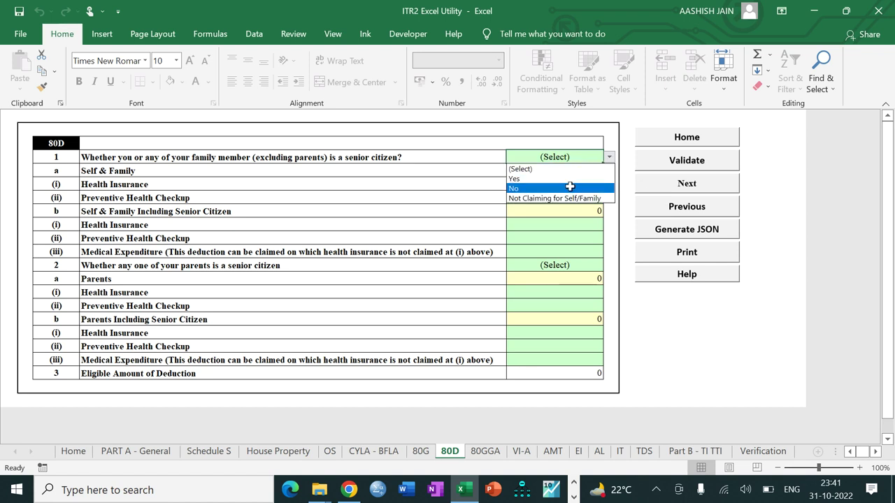
{"action": "left_click", "coordinate": [570, 187]}
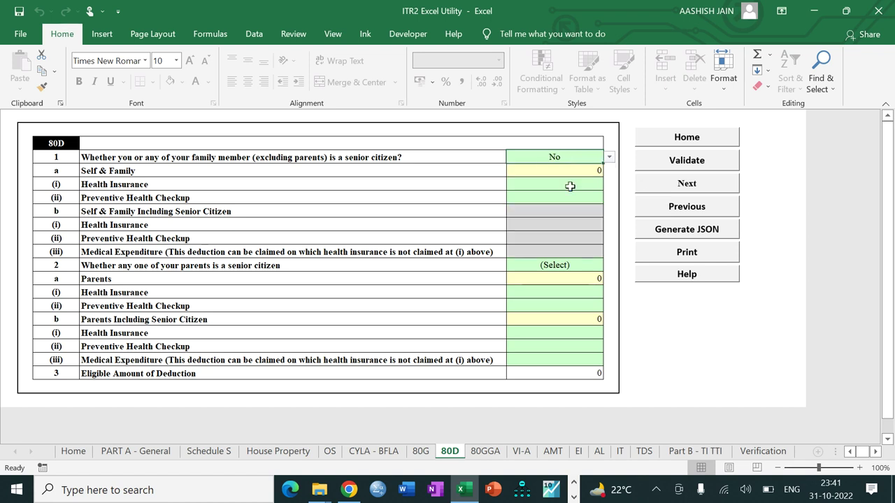
{"action": "left_click", "coordinate": [569, 186]}
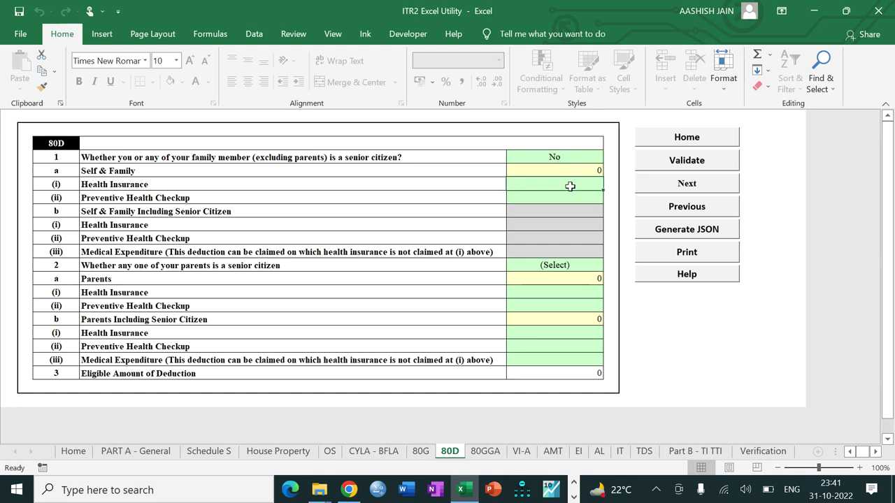
{"action": "type", "text": "1400"}
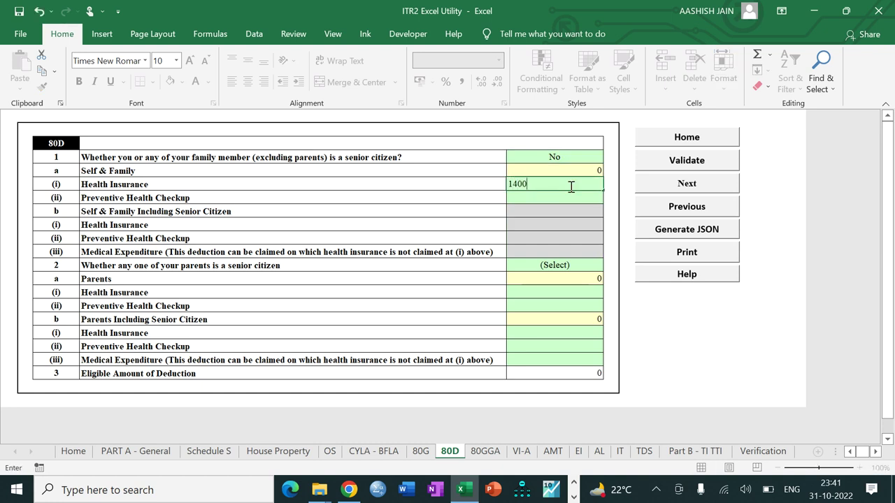
{"action": "type", "text": "0"}
{"action": "key", "text": "Return"}
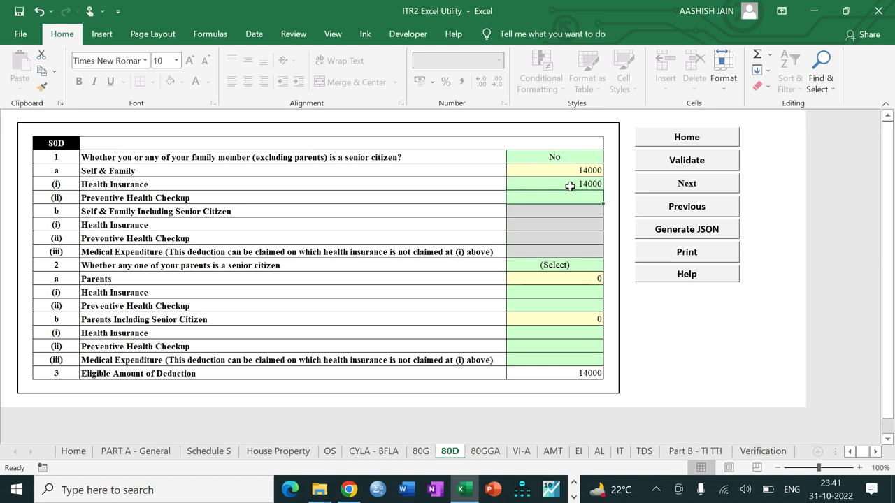
Mark parents as senior citizens with 28000 health insurance, then validate 80D as OK
{"action": "left_click", "coordinate": [545, 266]}
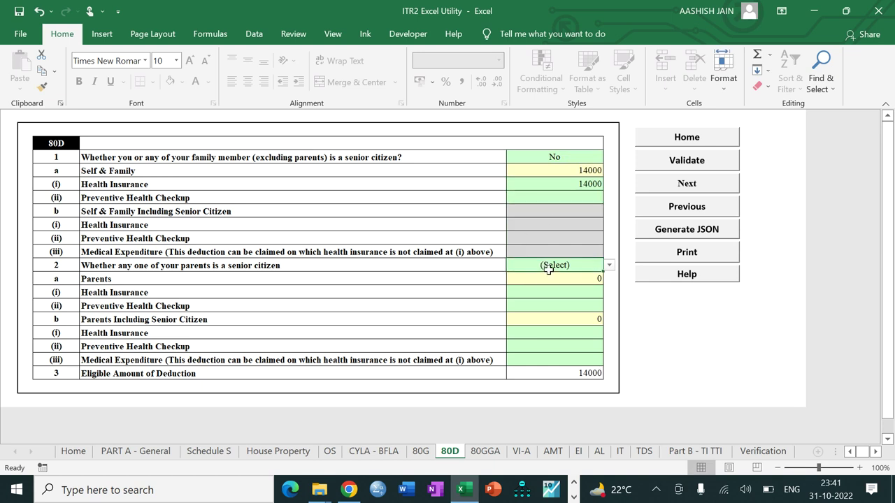
{"action": "key", "text": "alt+Down"}
{"action": "left_click", "coordinate": [545, 287]}
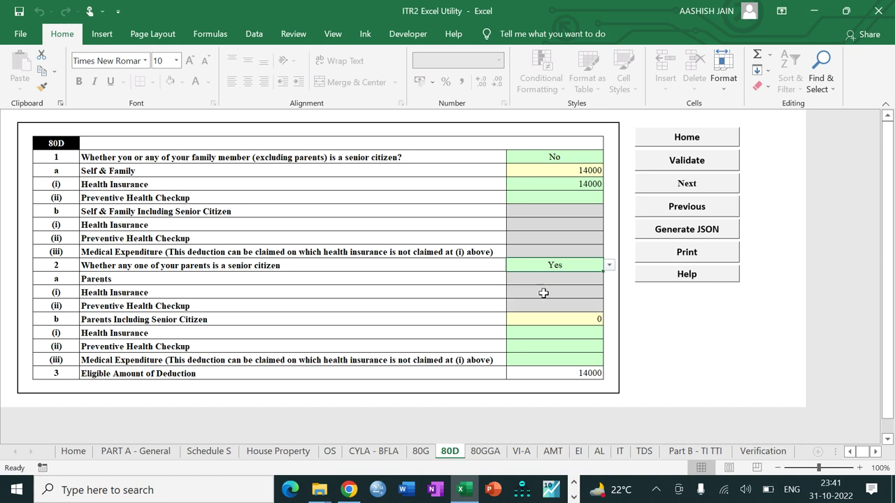
{"action": "left_click", "coordinate": [542, 334]}
{"action": "type", "text": "28000"}
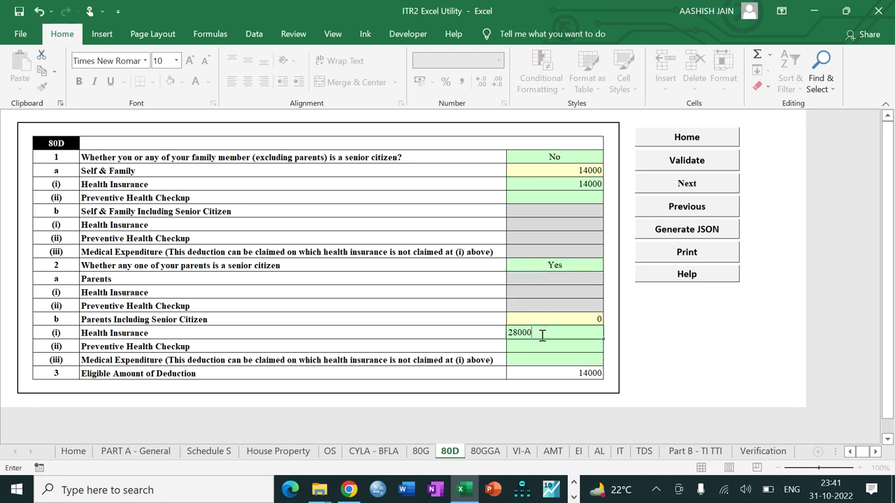
{"action": "key", "text": "Return"}
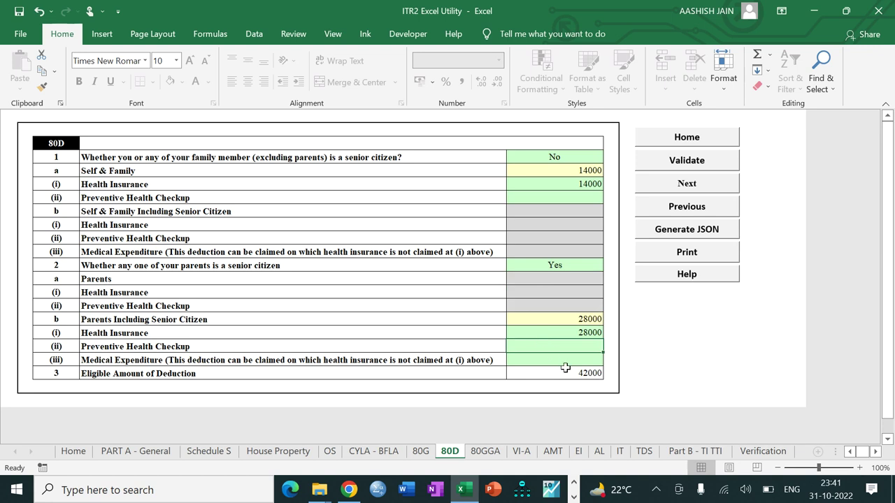
{"action": "left_click", "coordinate": [661, 167]}
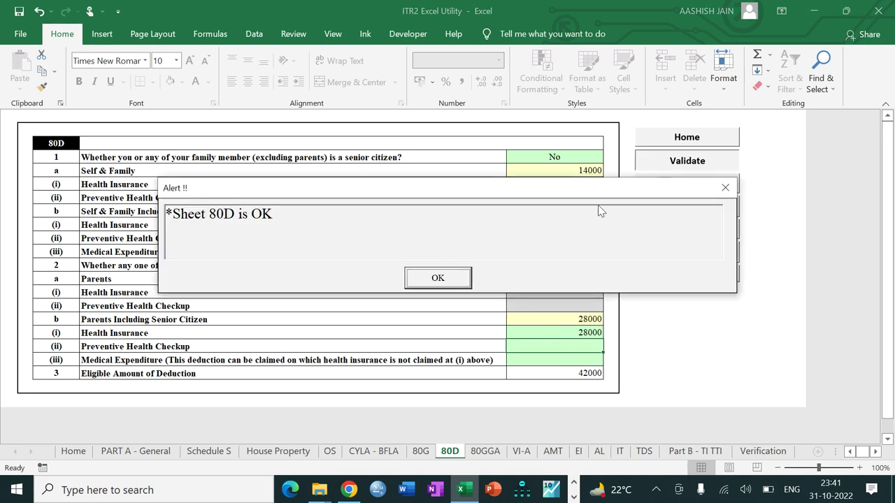
{"action": "left_click", "coordinate": [437, 277]}
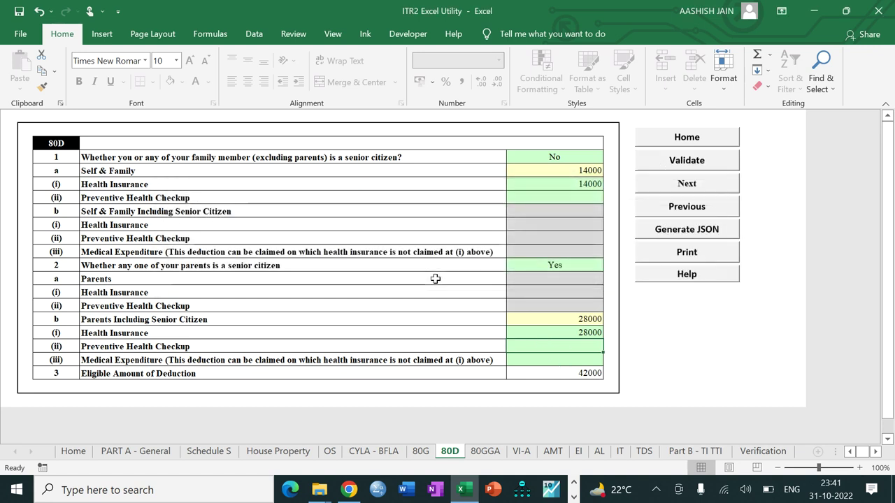
{"action": "left_click", "coordinate": [661, 187]}
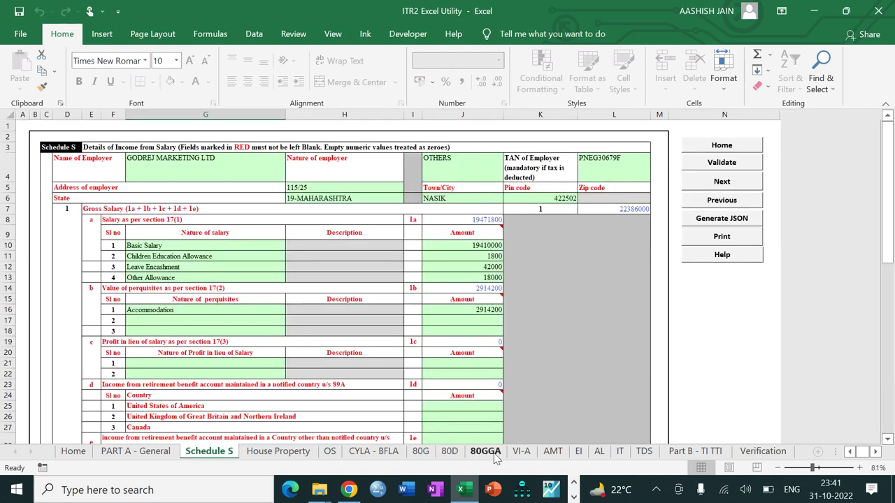
On VI-A, enter 112000 under 80C, 73000 under 80CCD(1B) and 23000 under 80CCD(1)
{"action": "left_click", "coordinate": [521, 453]}
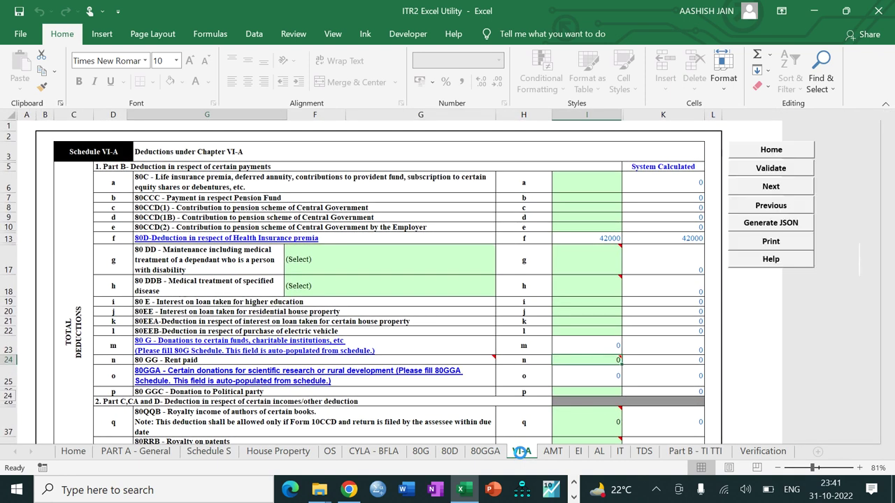
{"action": "left_click", "coordinate": [565, 183]}
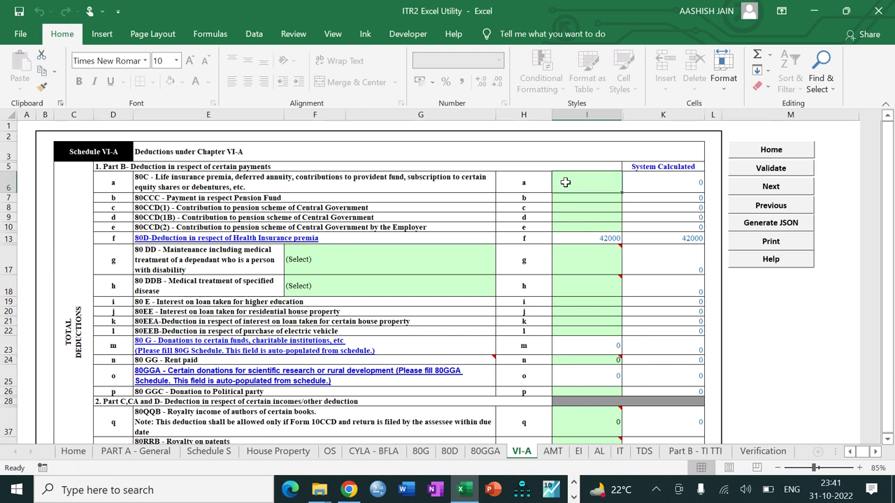
{"action": "type", "text": "112000"}
{"action": "key", "text": "Return"}
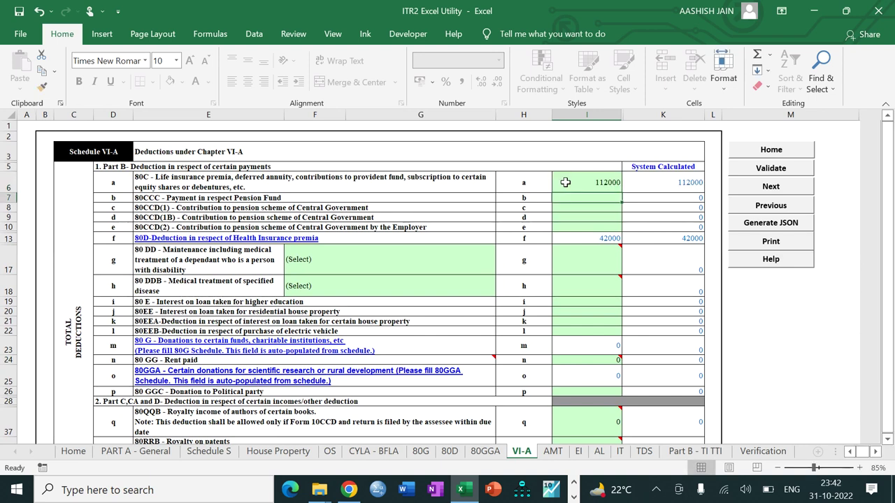
{"action": "key", "text": "Down"}
{"action": "key", "text": "Down"}
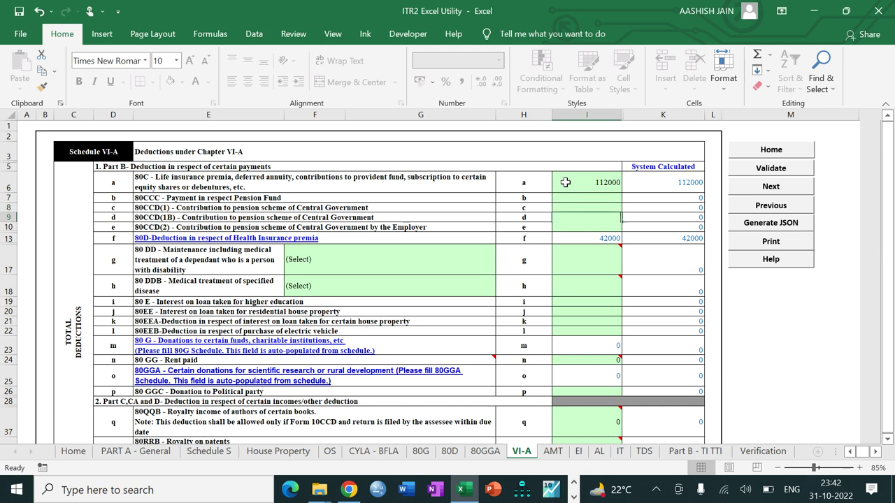
{"action": "type", "text": "73000"}
{"action": "key", "text": "Return"}
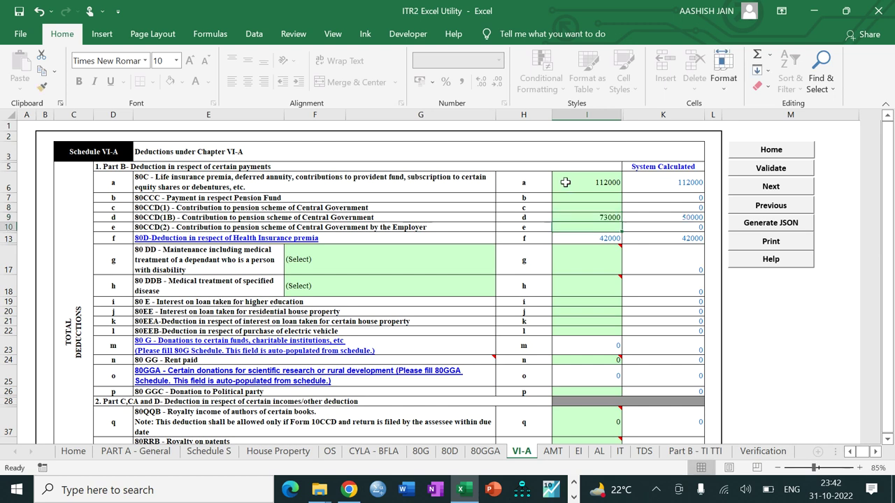
{"action": "left_click", "coordinate": [613, 207]}
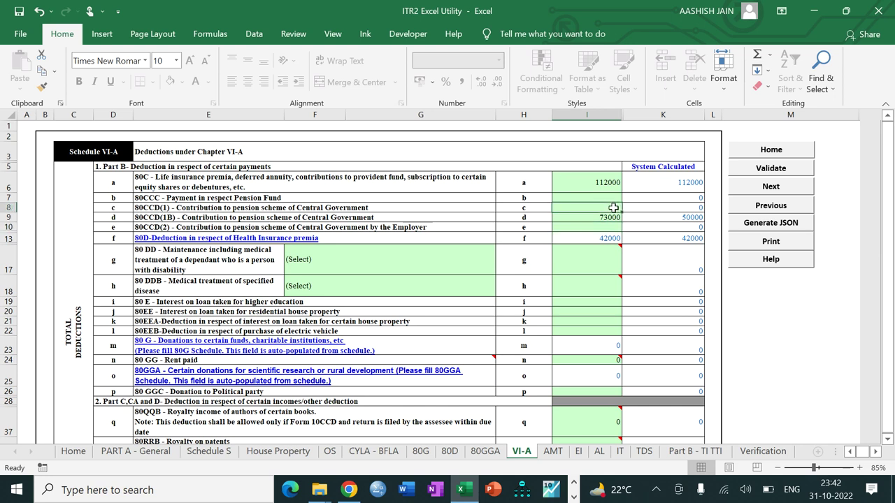
{"action": "type", "text": "33"}
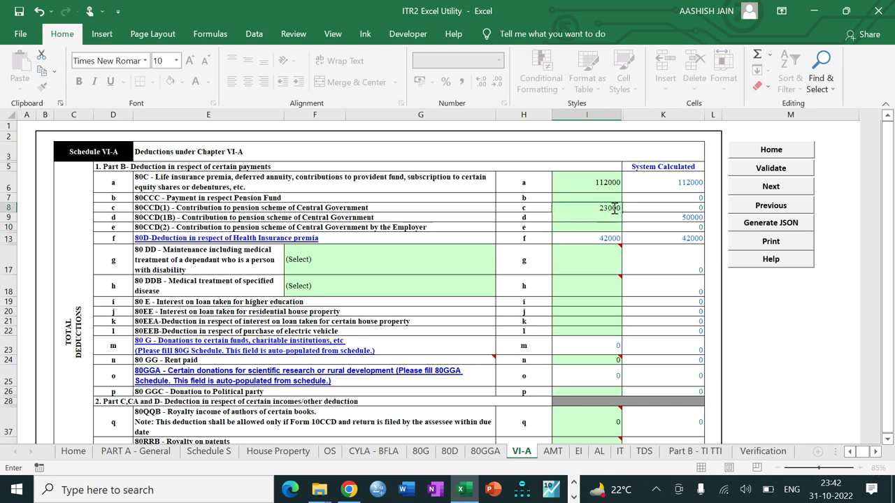
{"action": "key", "text": "Return"}
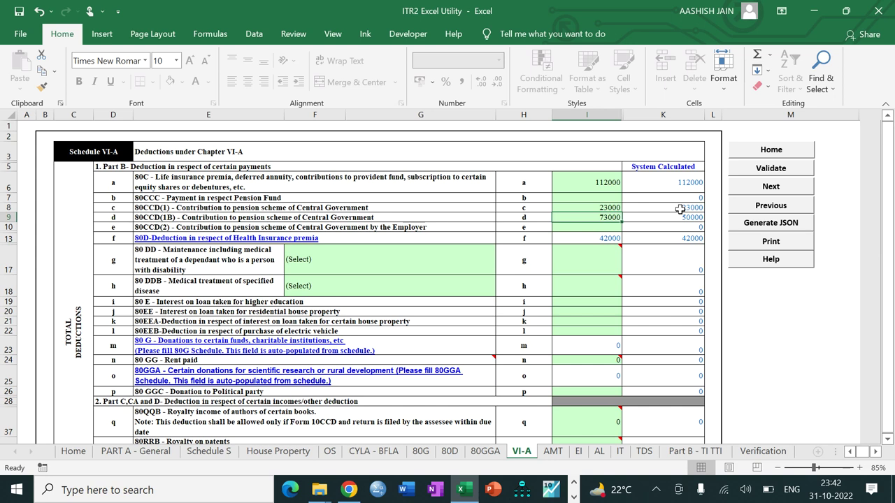
Claim 37000 under 80TTA for savings bank interest
{"action": "key", "text": "Down"}
{"action": "key", "text": "Down"}
{"action": "key", "text": "Down"}
{"action": "key", "text": "Down"}
{"action": "key", "text": "Down"}
{"action": "key", "text": "Down"}
{"action": "key", "text": "Down"}
{"action": "key", "text": "Down"}
{"action": "key", "text": "Down"}
{"action": "key", "text": "Down"}
{"action": "key", "text": "Down"}
{"action": "key", "text": "Down"}
{"action": "key", "text": "Down"}
{"action": "key", "text": "Down"}
{"action": "key", "text": "Down"}
{"action": "key", "text": "Down"}
{"action": "key", "text": "Down"}
{"action": "key", "text": "Down"}
{"action": "key", "text": "Down"}
{"action": "key", "text": "Down"}
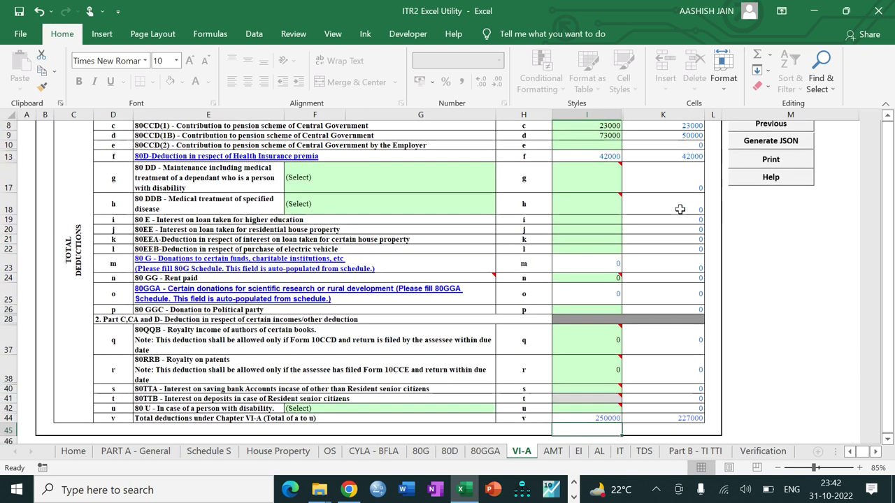
{"action": "left_click", "coordinate": [593, 391]}
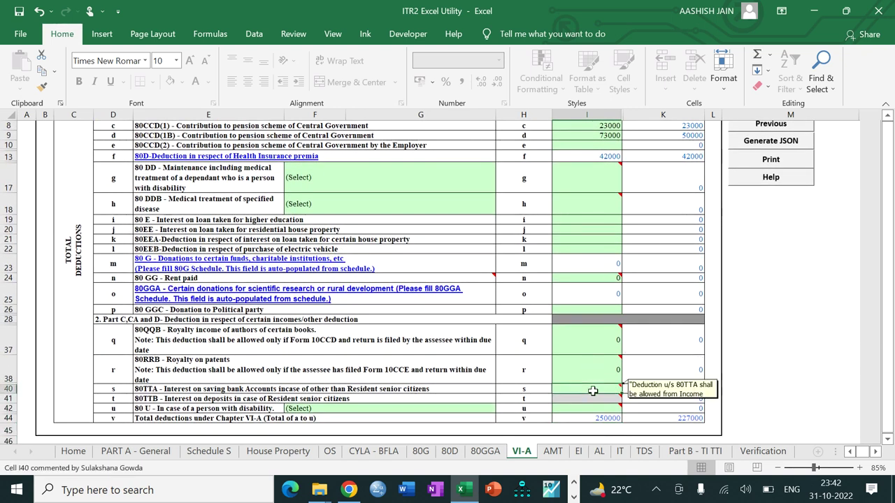
{"action": "type", "text": "37000"}
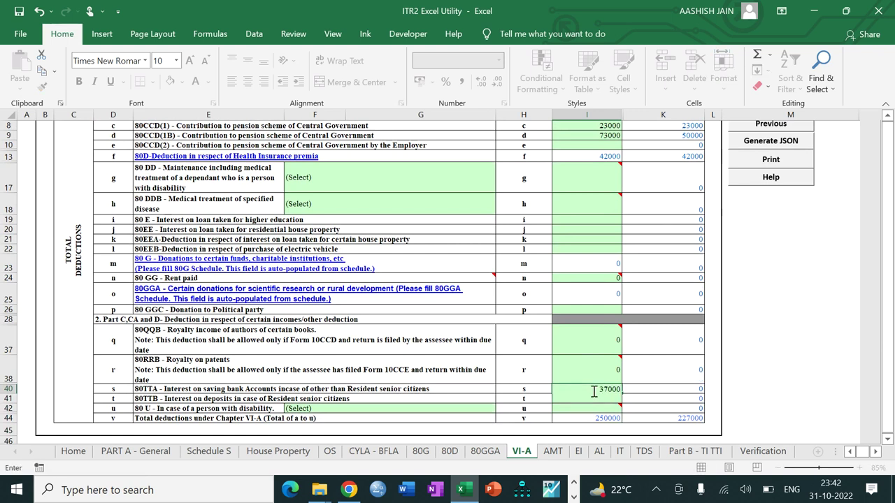
{"action": "key", "text": "Return"}
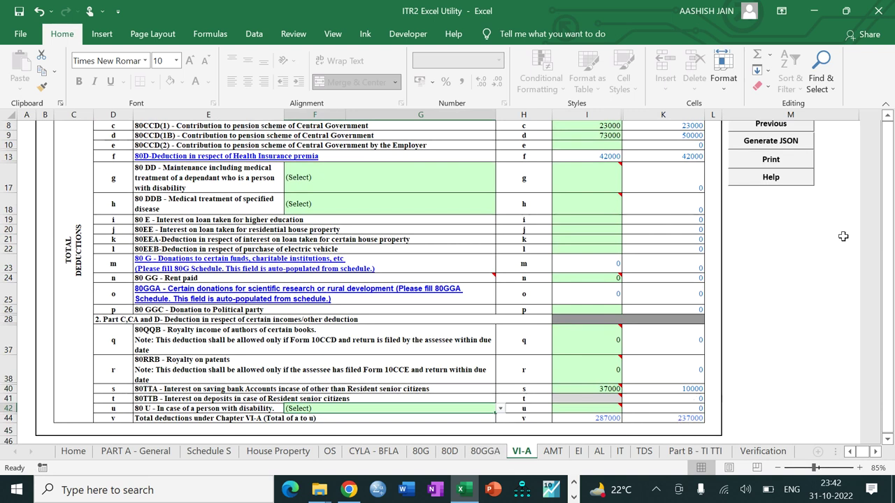
Validate VI-A as OK and go on to the Schedule AL sheet
{"action": "scroll", "coordinate": [853, 225], "scroll_direction": "up", "scroll_amount": 3}
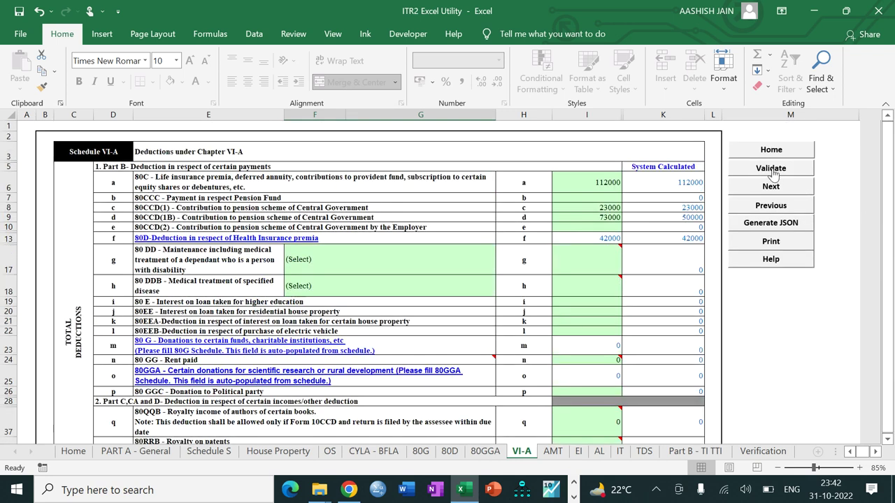
{"action": "left_click", "coordinate": [772, 171]}
{"action": "left_click", "coordinate": [449, 277]}
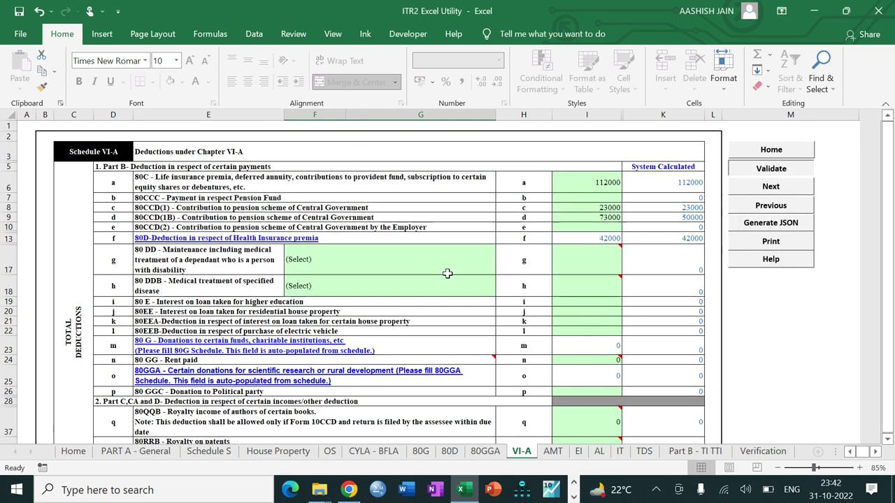
{"action": "left_click", "coordinate": [746, 186]}
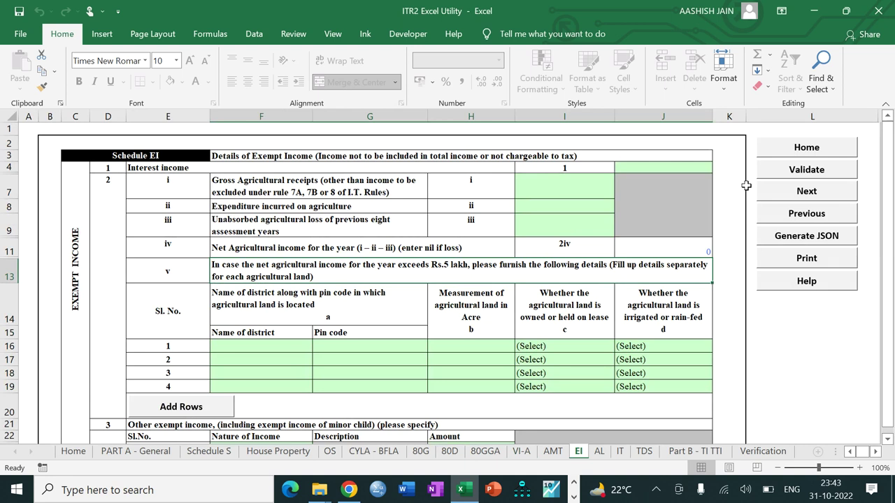
{"action": "left_click", "coordinate": [620, 452]}
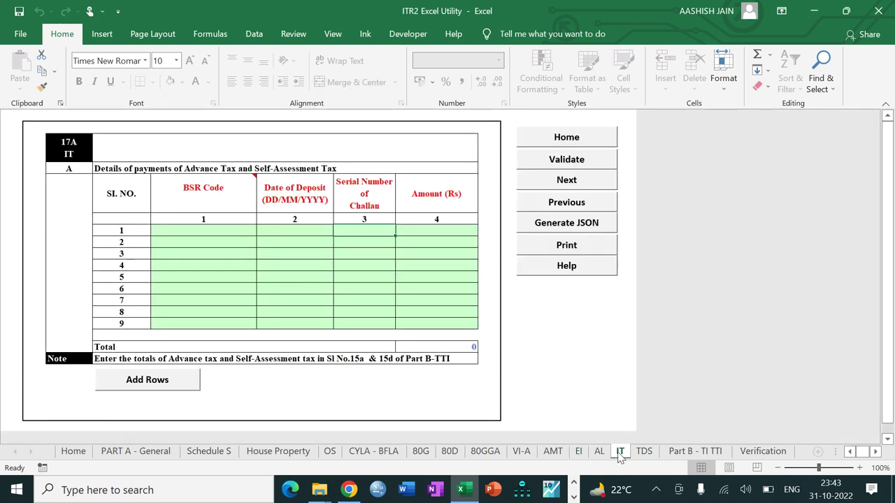
{"action": "left_click", "coordinate": [600, 452]}
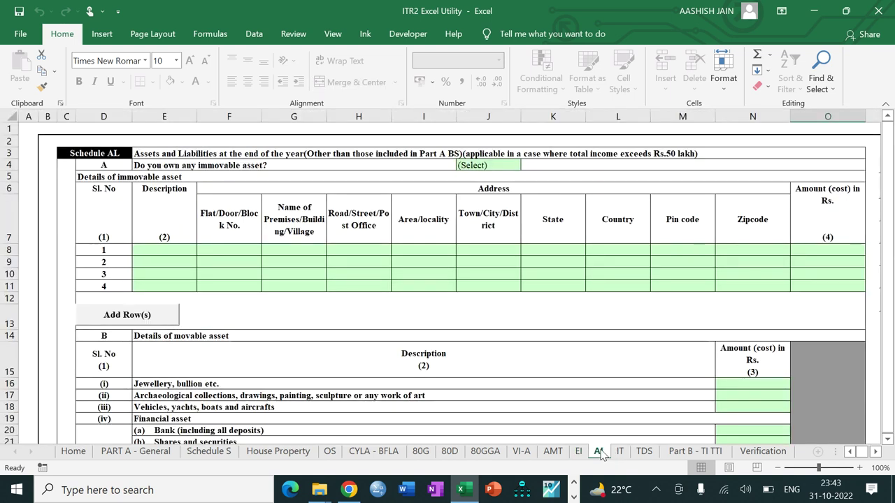
Answer Yes to owning immovable assets in Schedule AL
{"action": "left_click_drag", "start_coordinate": [818, 472], "coordinate": [814, 474]}
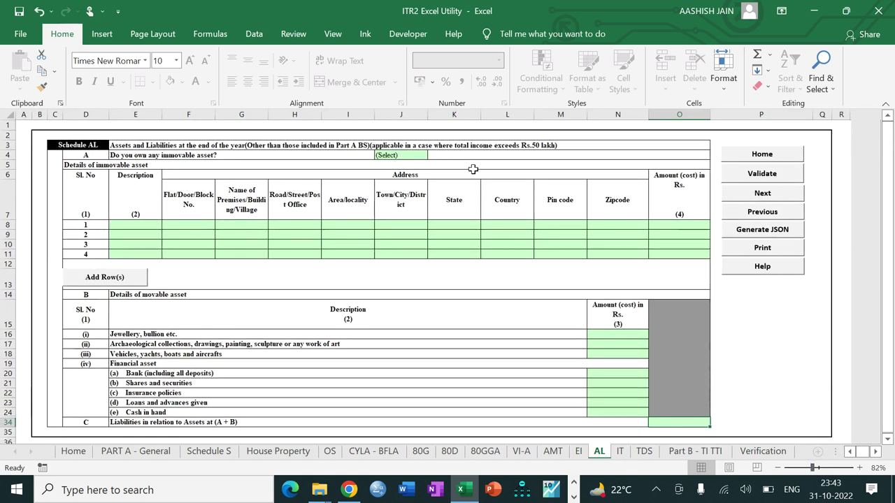
{"action": "left_click", "coordinate": [418, 157]}
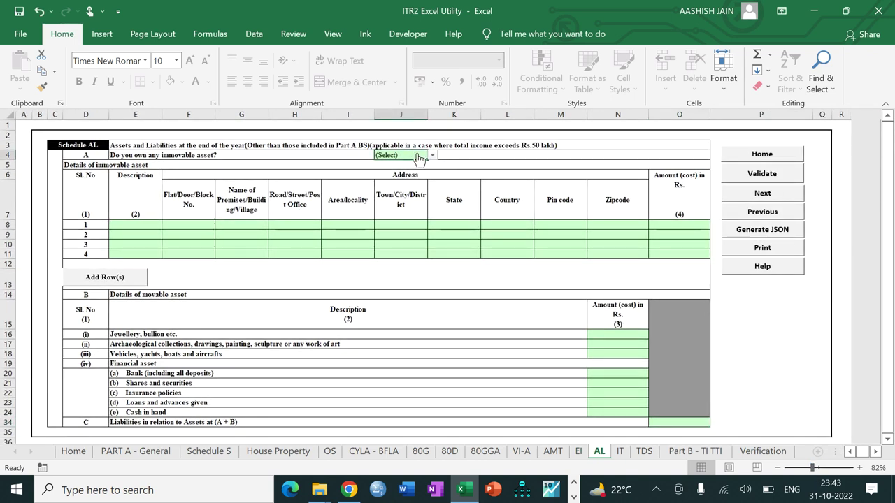
{"action": "key", "text": "alt+Down"}
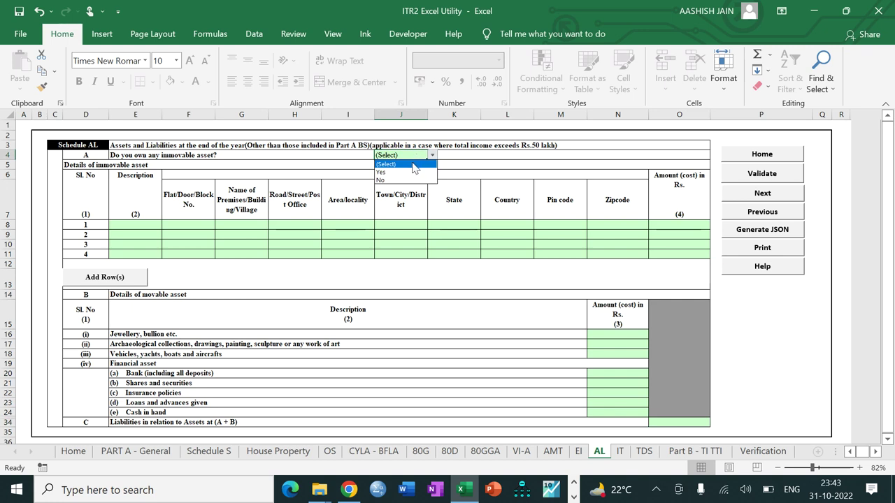
{"action": "left_click", "coordinate": [408, 172]}
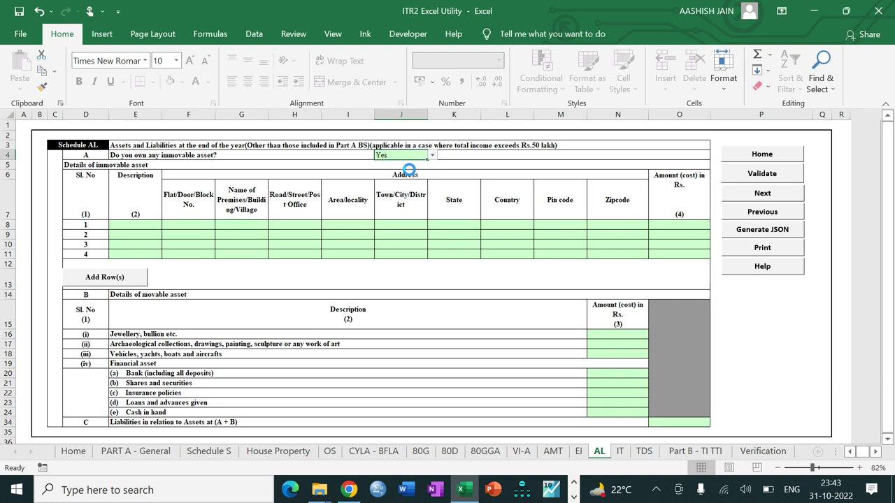
Describe asset row 1 as HOUSE PROPERTY and enter its flat, locality and town address
{"action": "left_click", "coordinate": [135, 225]}
{"action": "type", "text": "H"}
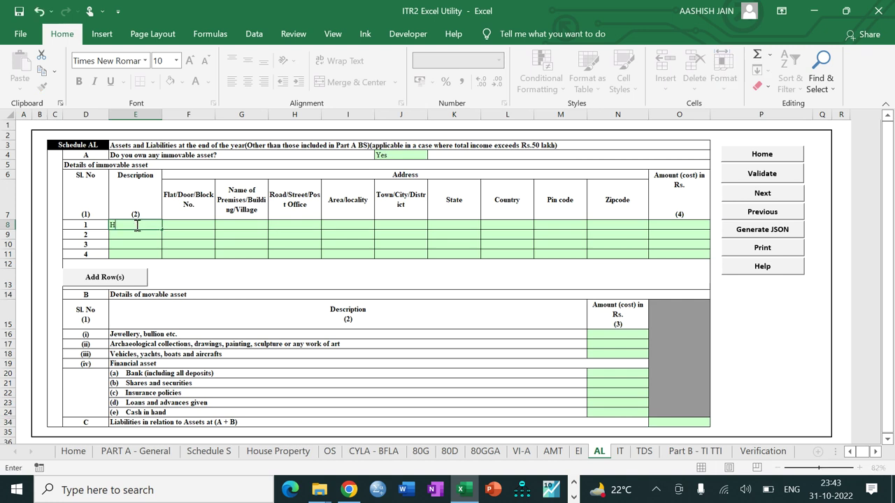
{"action": "type", "text": "OUSE PROPERTR"}
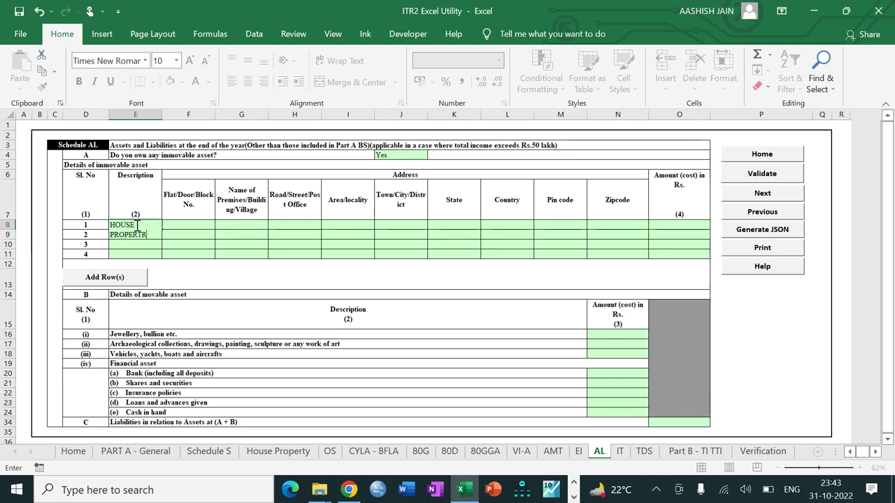
{"action": "key", "text": "BackSpace"}
{"action": "type", "text": "Y"}
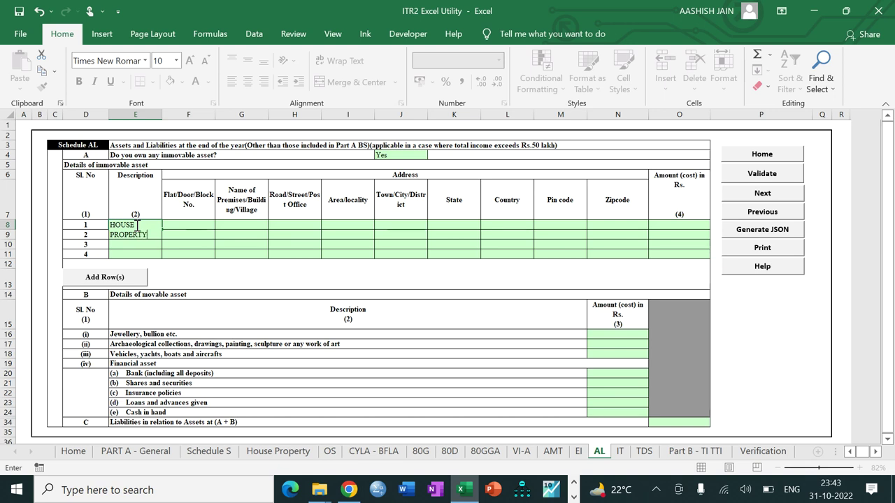
{"action": "key", "text": "Tab"}
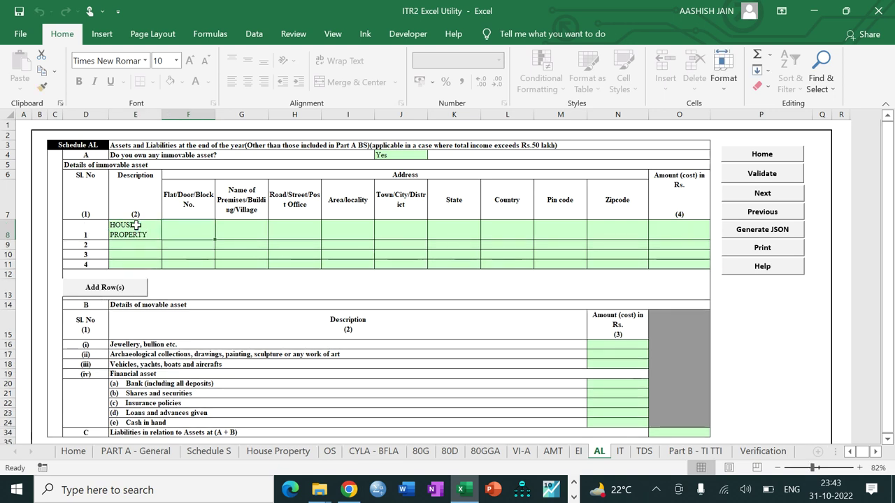
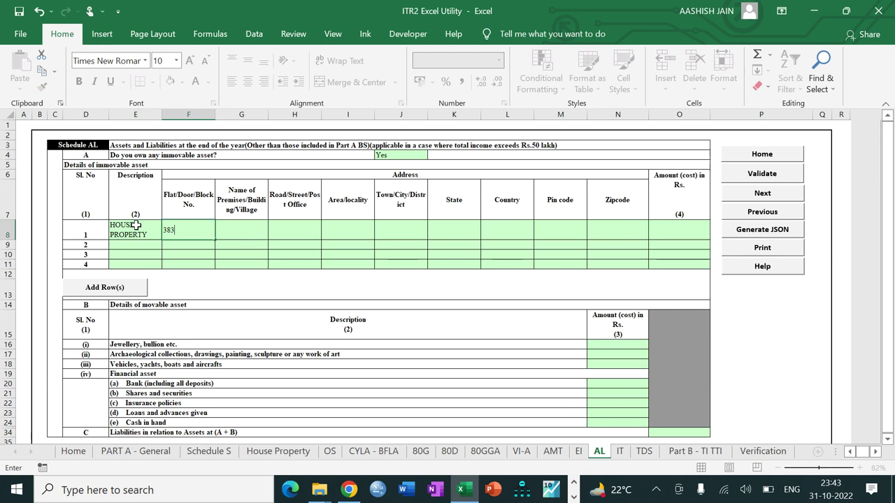
{"action": "key", "text": "Tab"}
{"action": "key", "text": "Tab"}
{"action": "key", "text": "Tab"}
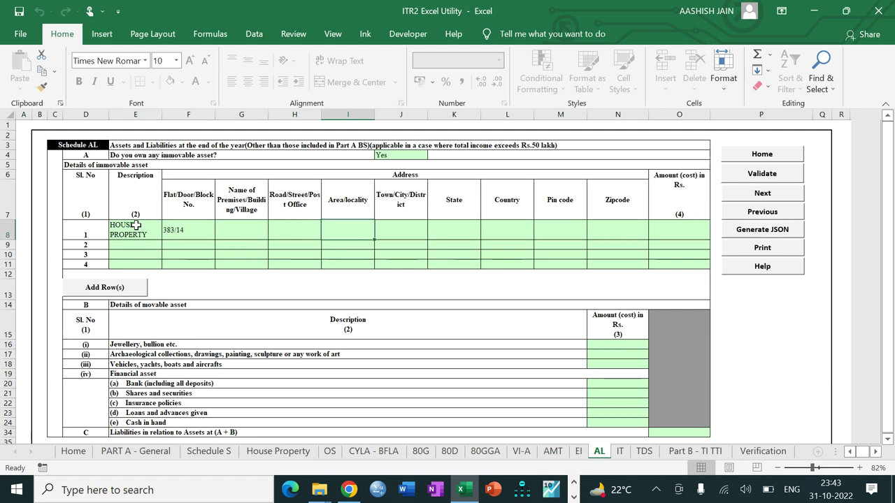
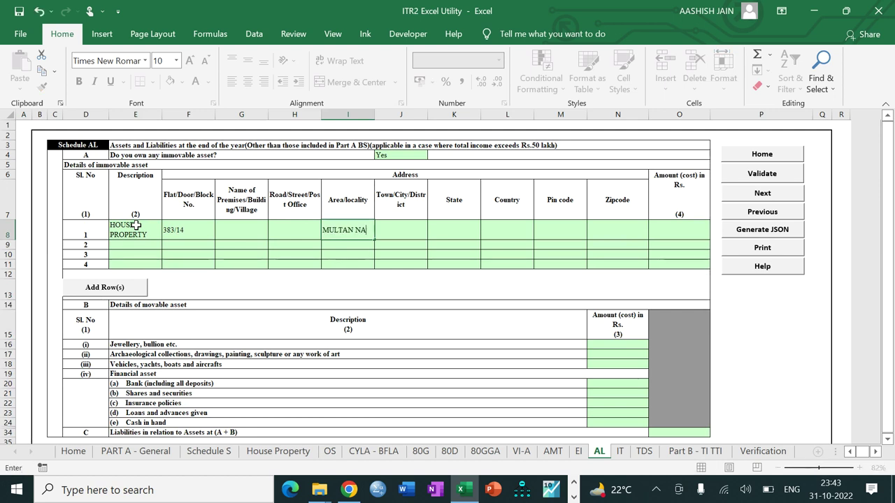
{"action": "key", "text": "Tab"}
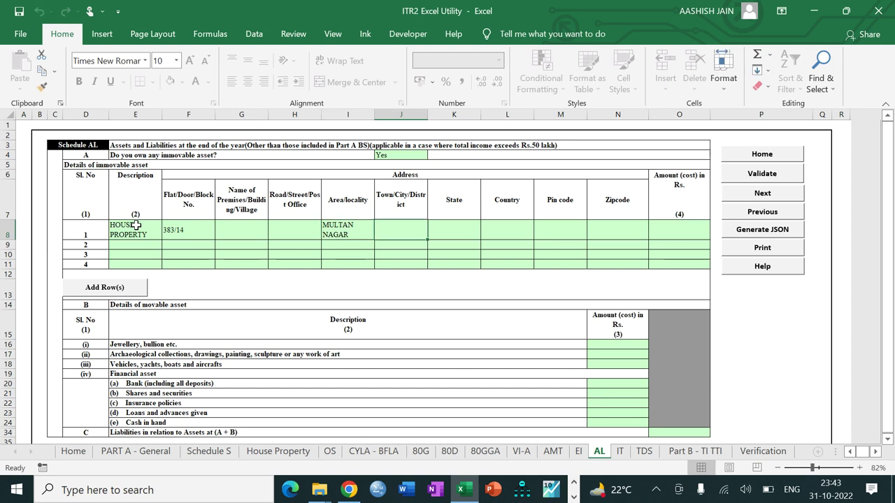
{"action": "type", "text": "FARI"}
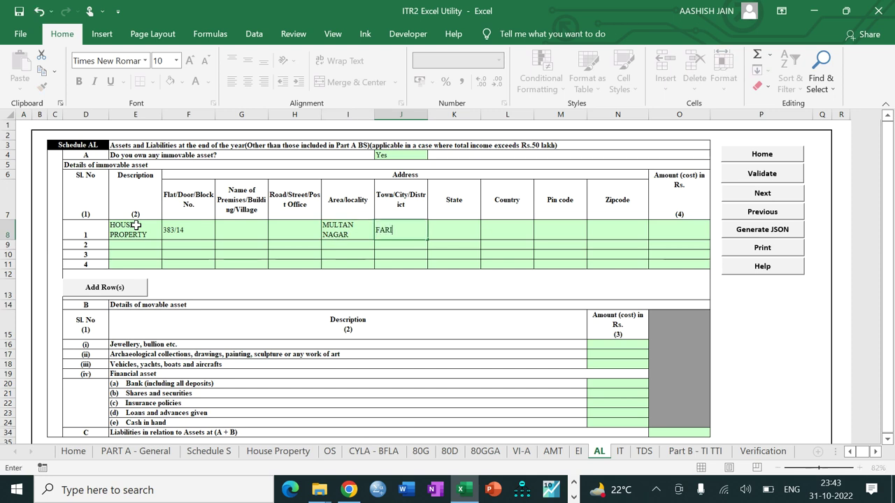
{"action": "type", "text": "DABAD"}
{"action": "key", "text": "Tab"}
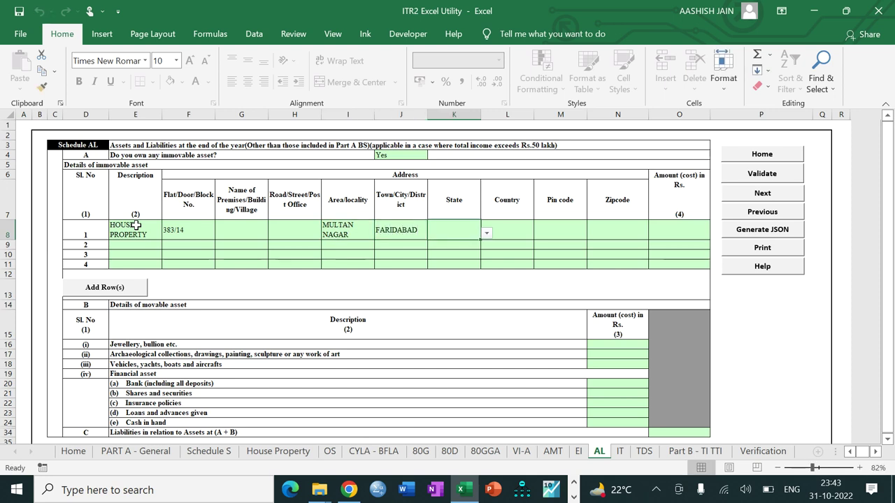
Set the property's state to 12-HARYANA, enter its pin code and a cost of 610000
{"action": "left_click", "coordinate": [486, 233]}
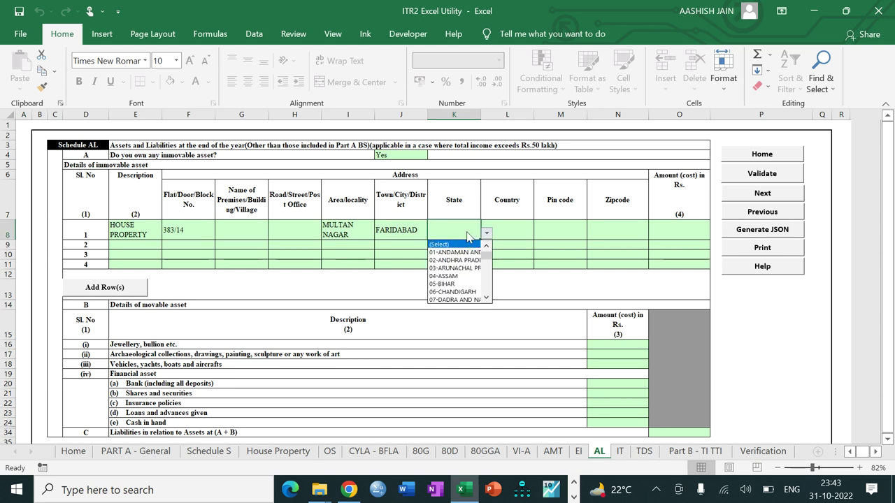
{"action": "scroll", "coordinate": [483, 270], "scroll_direction": "down", "scroll_amount": 3}
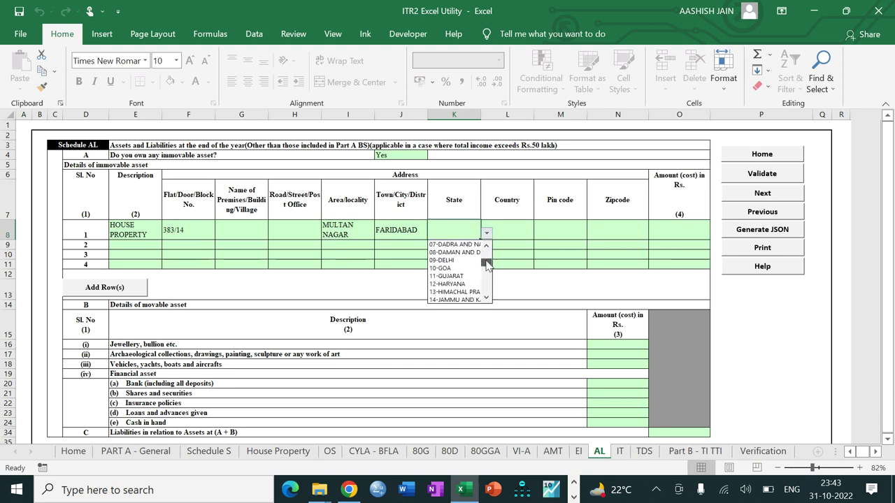
{"action": "left_click", "coordinate": [467, 277]}
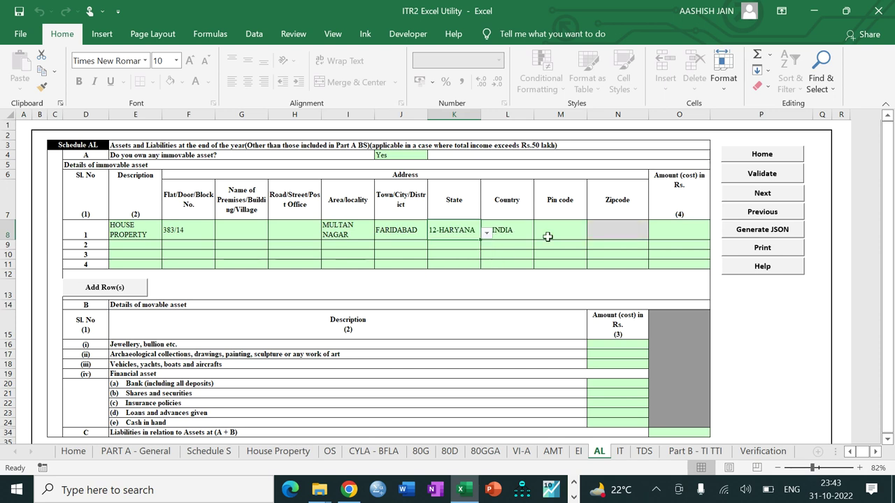
{"action": "left_click", "coordinate": [564, 230]}
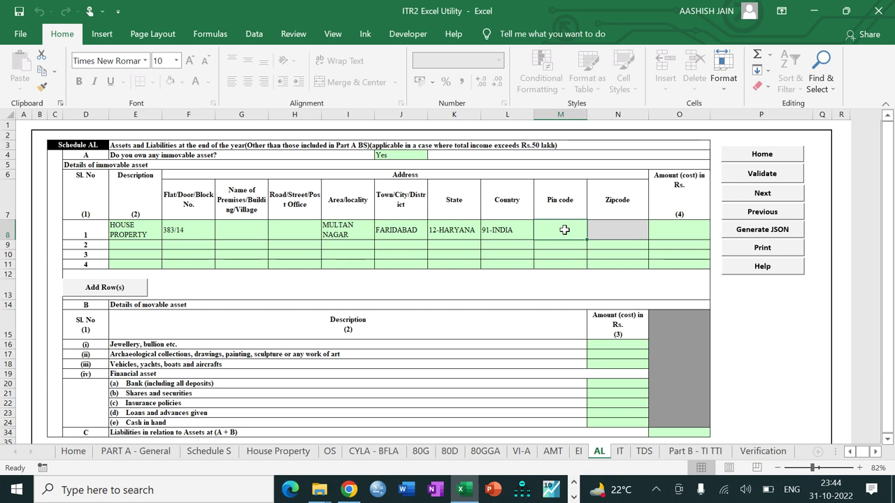
{"action": "type", "text": "12100"}
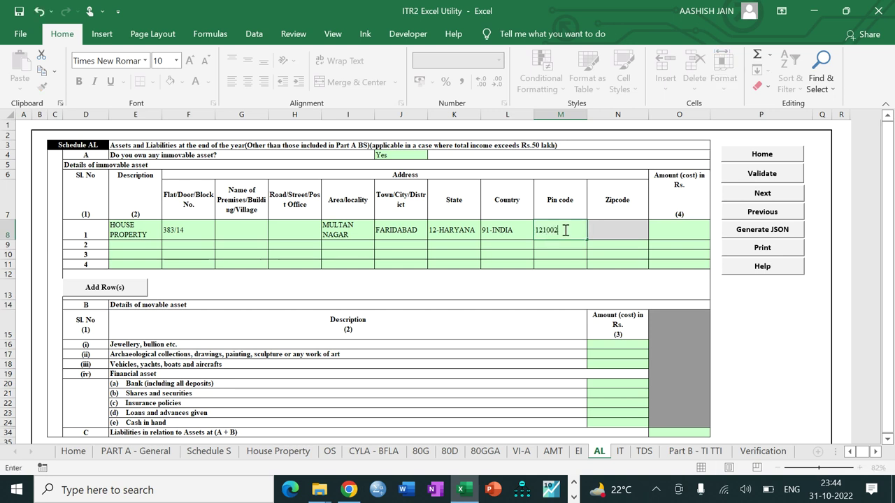
{"action": "type", "text": "2"}
{"action": "key", "text": "Tab"}
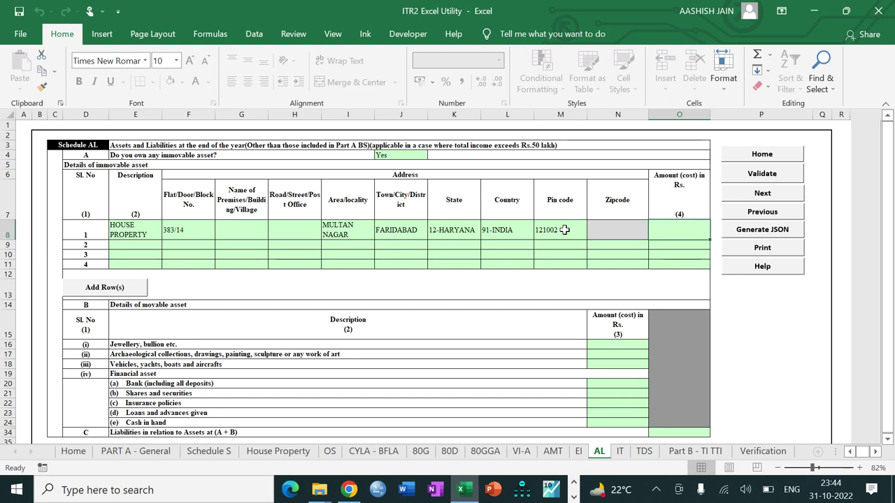
{"action": "type", "text": "61"}
{"action": "type", "text": "00"}
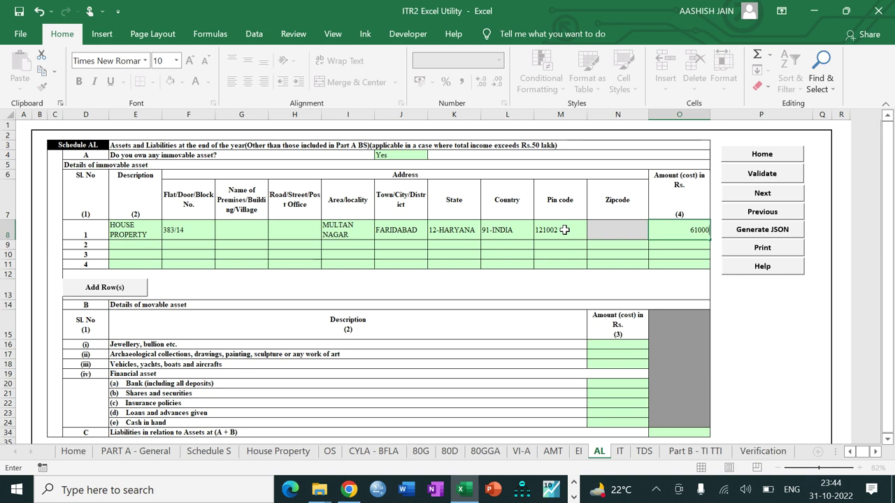
{"action": "type", "text": "0"}
{"action": "key", "text": "Return"}
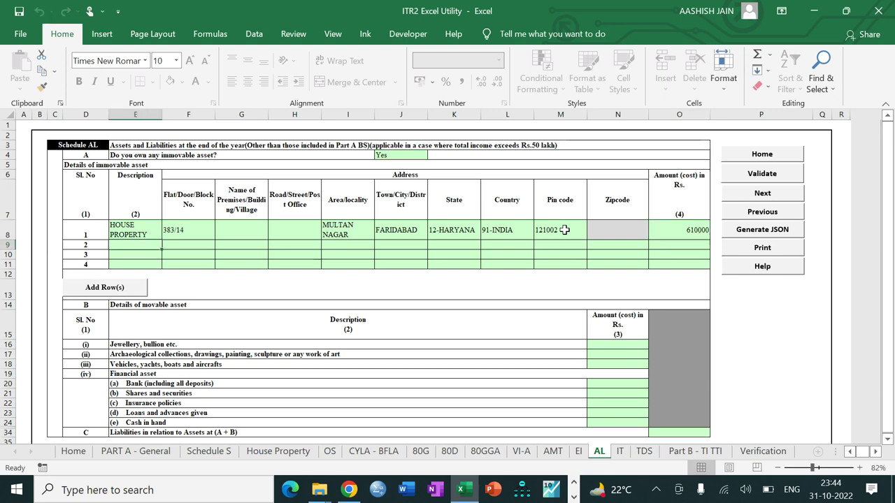
{"action": "left_click", "coordinate": [616, 345]}
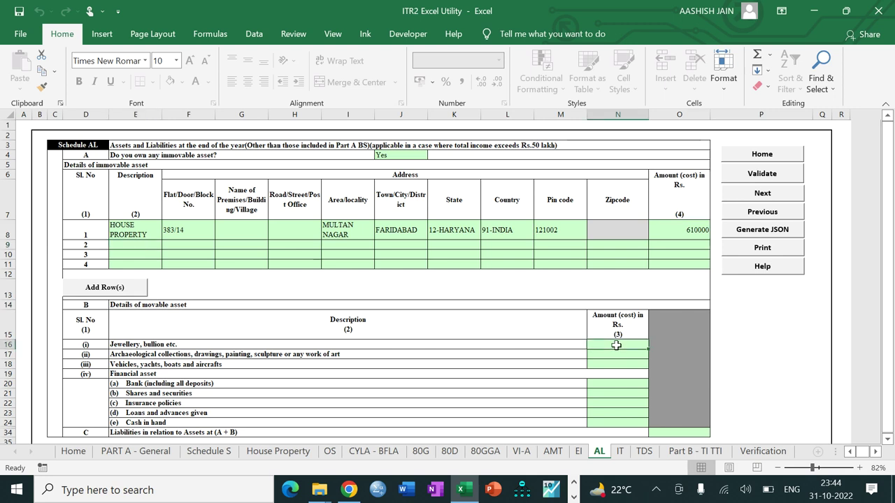
Enter 0 for jewellery and archaeological collections and 5500000 for vehicles in Schedule AL
{"action": "type", "text": "0"}
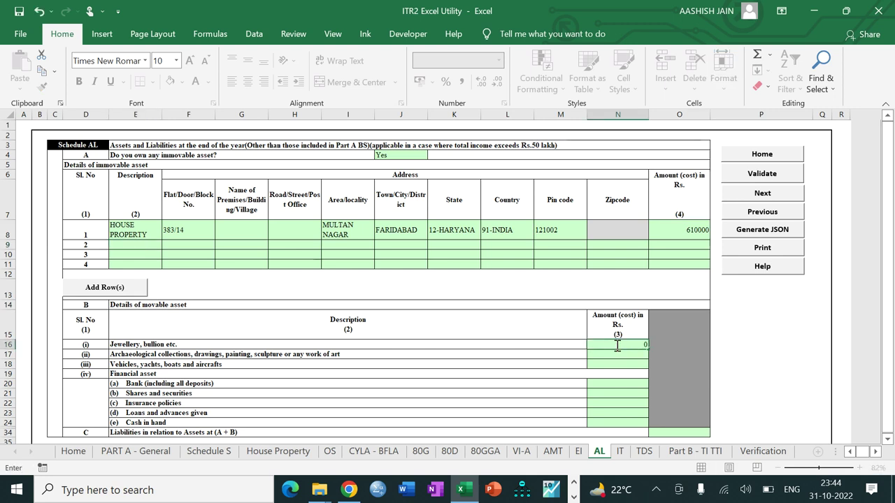
{"action": "key", "text": "Return"}
{"action": "type", "text": "0"}
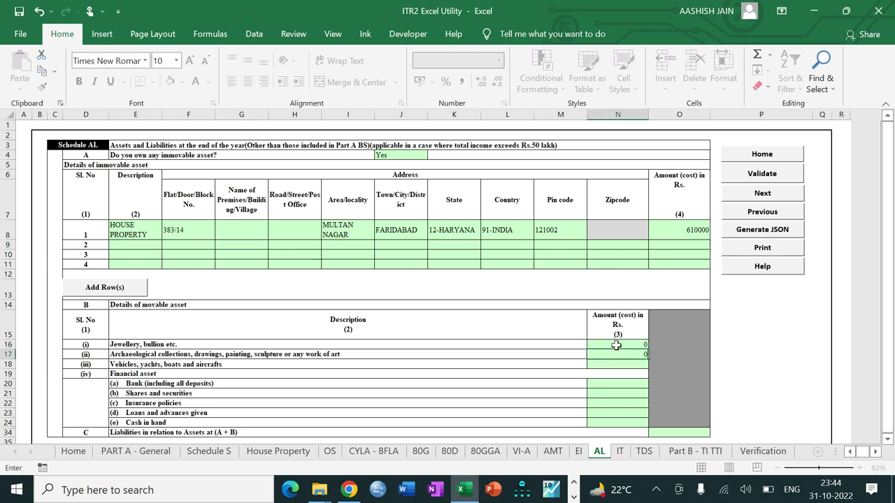
{"action": "key", "text": "Return"}
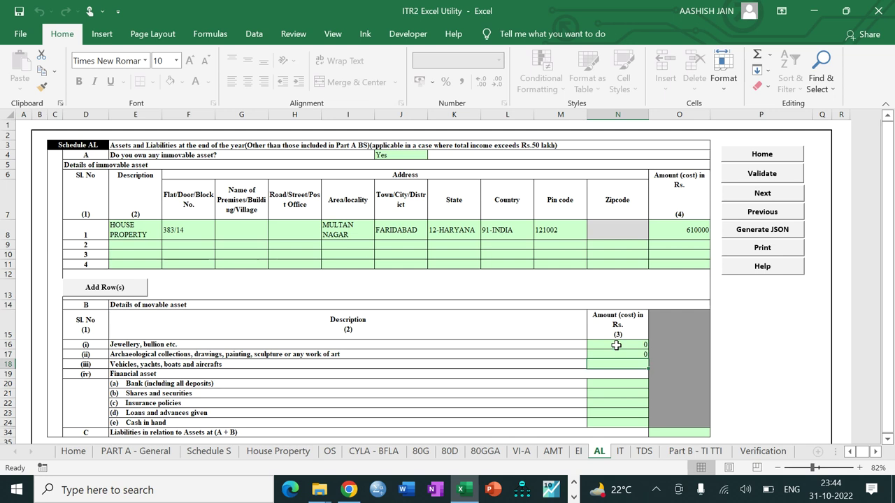
{"action": "type", "text": "5"}
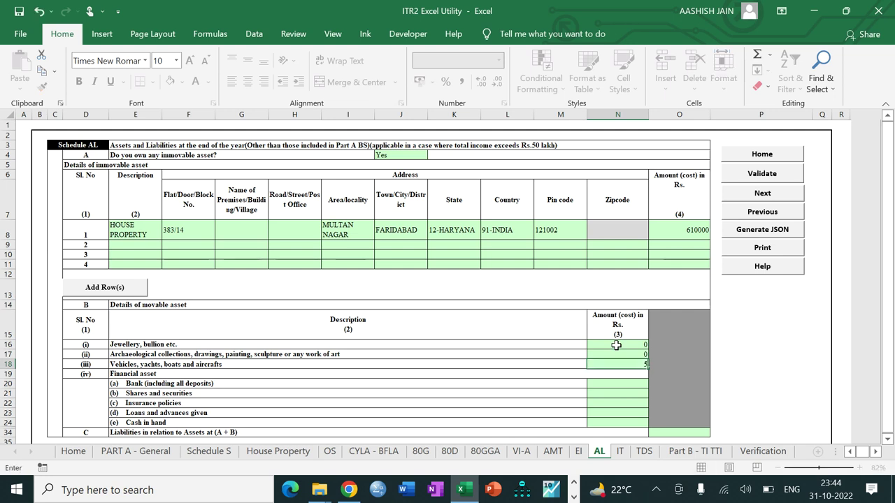
{"action": "type", "text": "500000"}
{"action": "key", "text": "Return"}
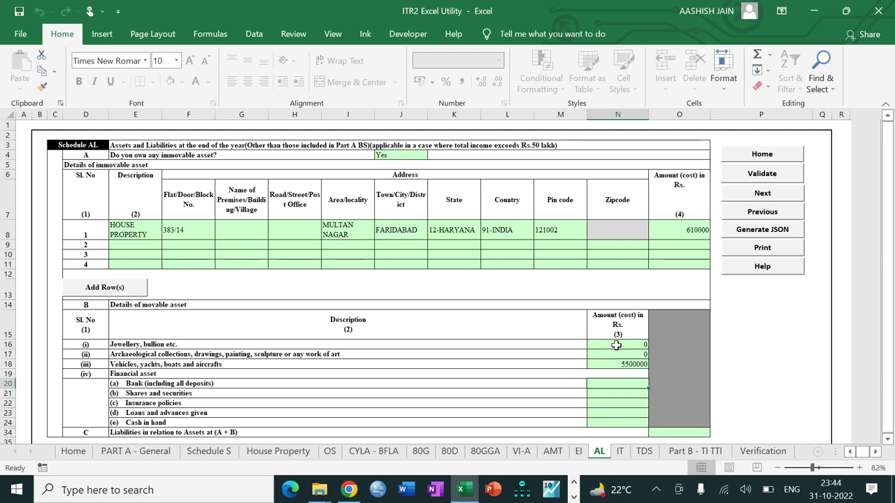
Enter 0 for deposits, shares, insurance and loans given, and 20800 as cash in hand
{"action": "type", "text": "0"}
{"action": "key", "text": "Return"}
{"action": "type", "text": "0"}
{"action": "key", "text": "Return"}
{"action": "type", "text": "0"}
{"action": "key", "text": "Return"}
{"action": "type", "text": "0"}
{"action": "key", "text": "Return"}
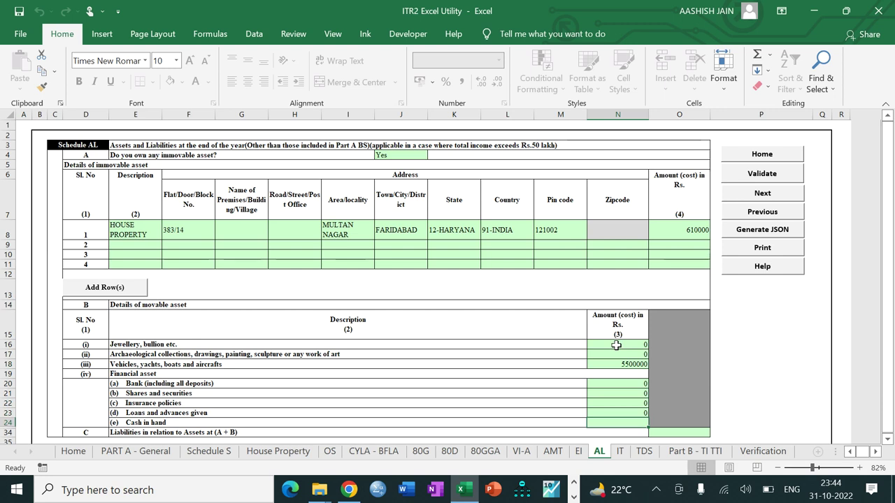
{"action": "type", "text": "20800"}
{"action": "key", "text": "Return"}
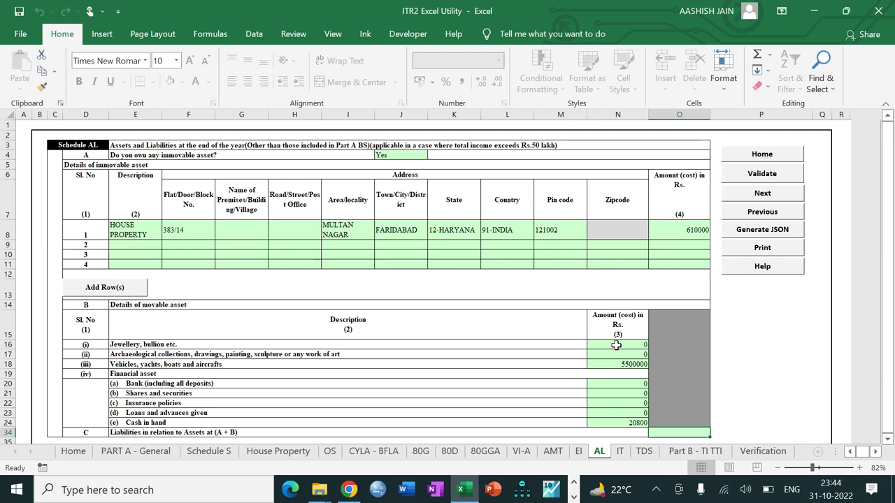
Record liabilities of 410800, validate Schedule AL, and move on to Part B-TI TTI
{"action": "type", "text": "410800"}
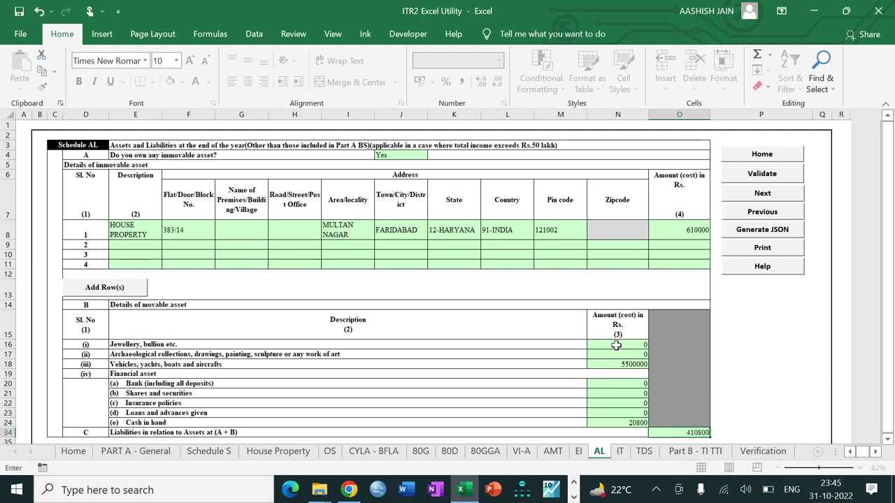
{"action": "key", "text": "Return"}
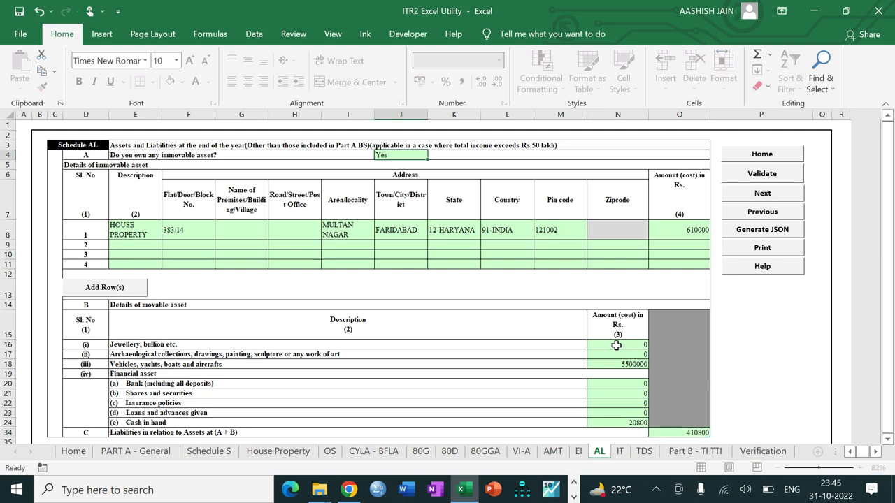
{"action": "left_click", "coordinate": [770, 174]}
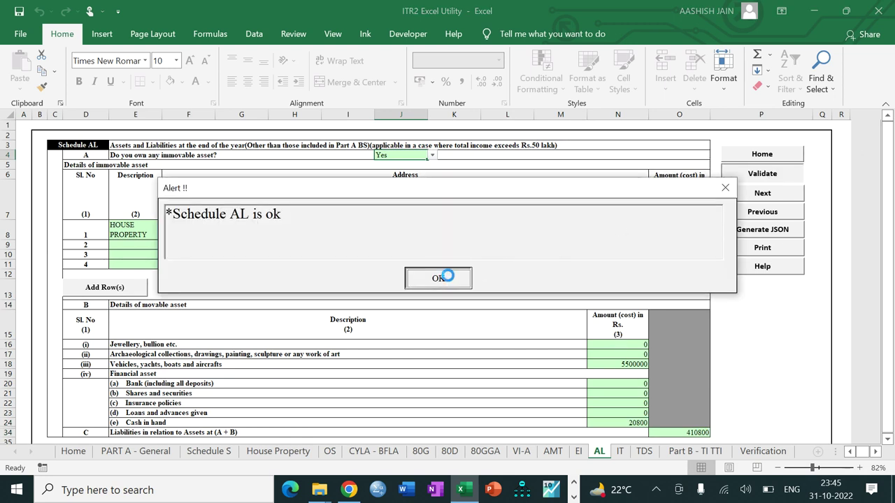
{"action": "left_click", "coordinate": [451, 278]}
{"action": "left_click", "coordinate": [762, 195]}
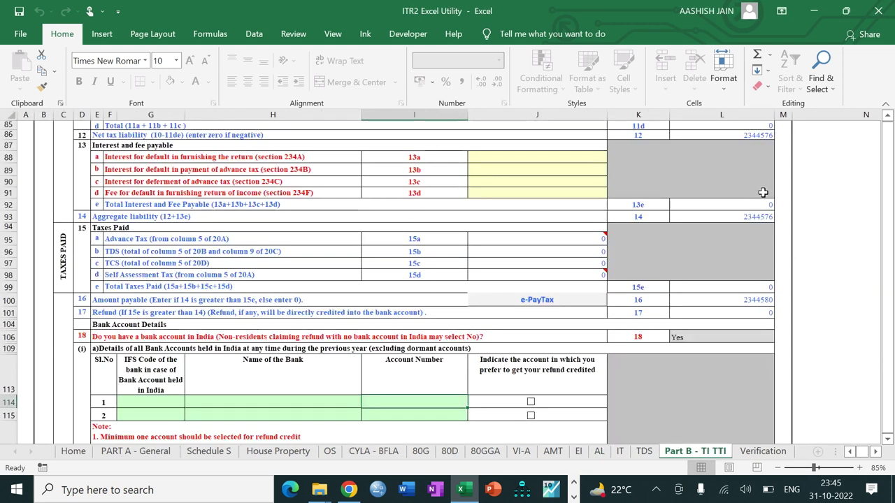
Enter IFS code PUNB0023110 so PUNJAB NATIONAL BANK fills, then begin the account number
{"action": "left_click", "coordinate": [159, 406]}
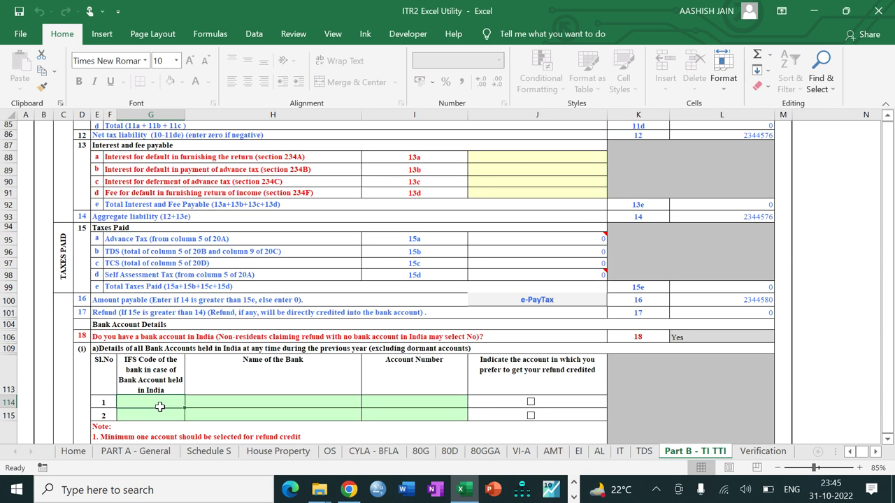
{"action": "type", "text": "PUNB002310"}
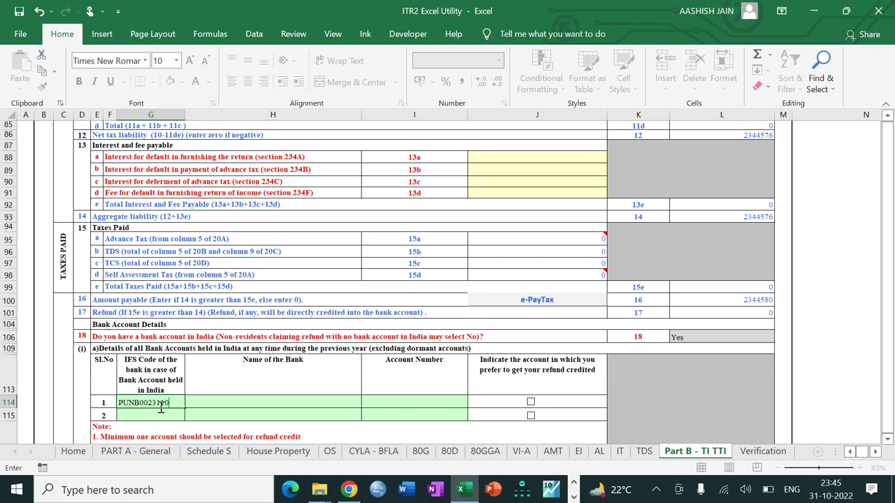
{"action": "key", "text": "Tab"}
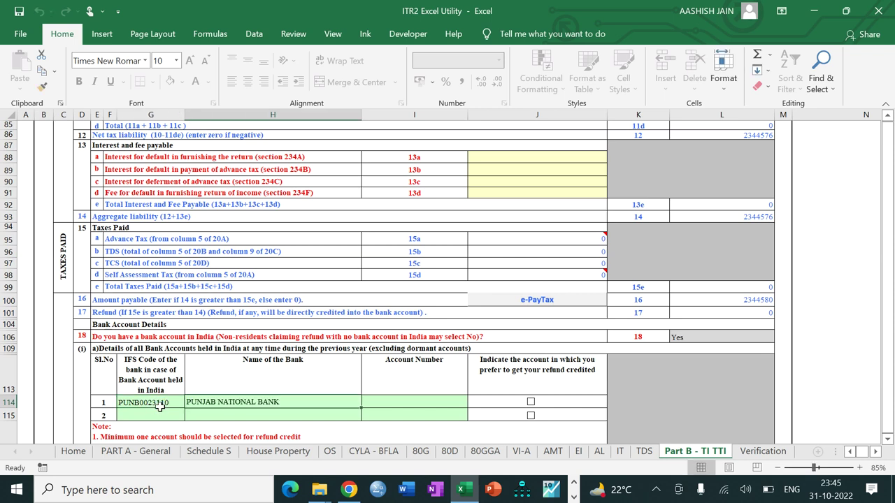
{"action": "key", "text": "Tab"}
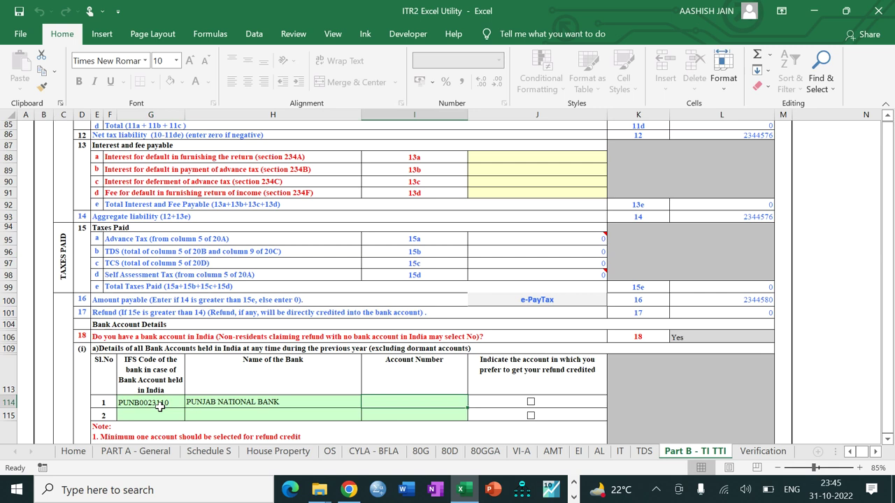
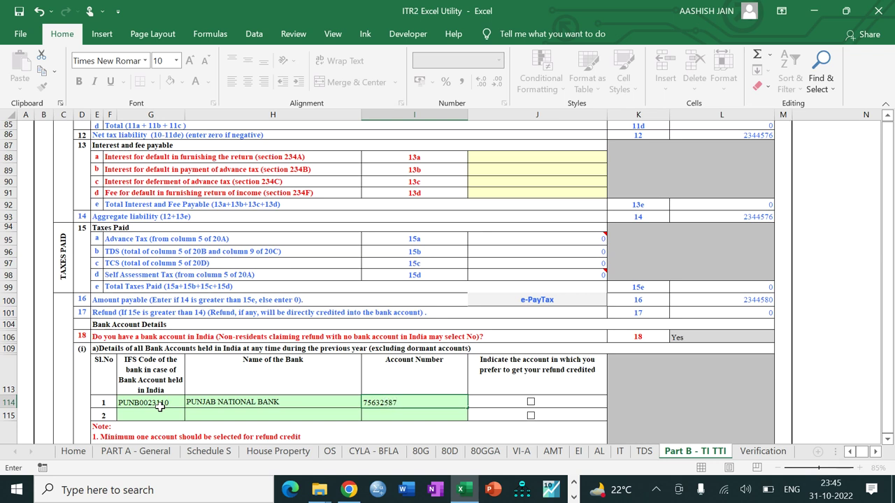
Complete the Punjab National Bank account number and mark that account for the refund
{"action": "type", "text": "1"}
{"action": "key", "text": "Tab"}
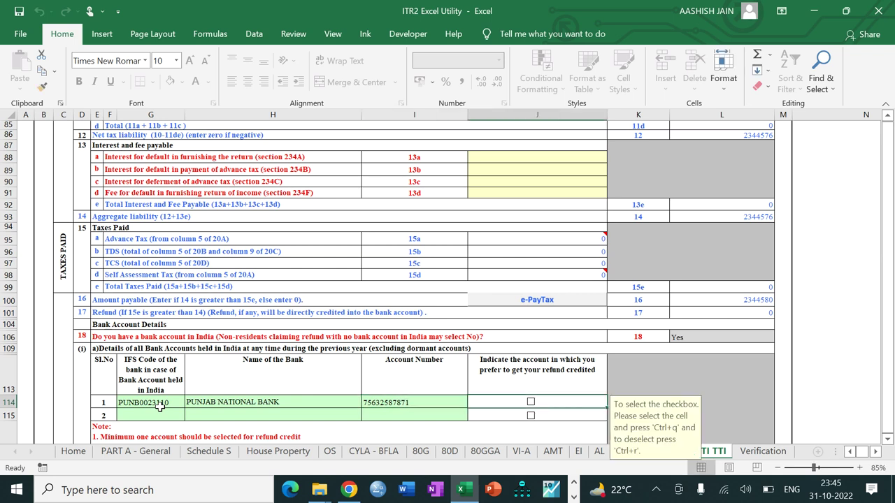
{"action": "left_click", "coordinate": [531, 404]}
{"action": "scroll", "coordinate": [531, 402], "scroll_direction": "down", "scroll_amount": 5}
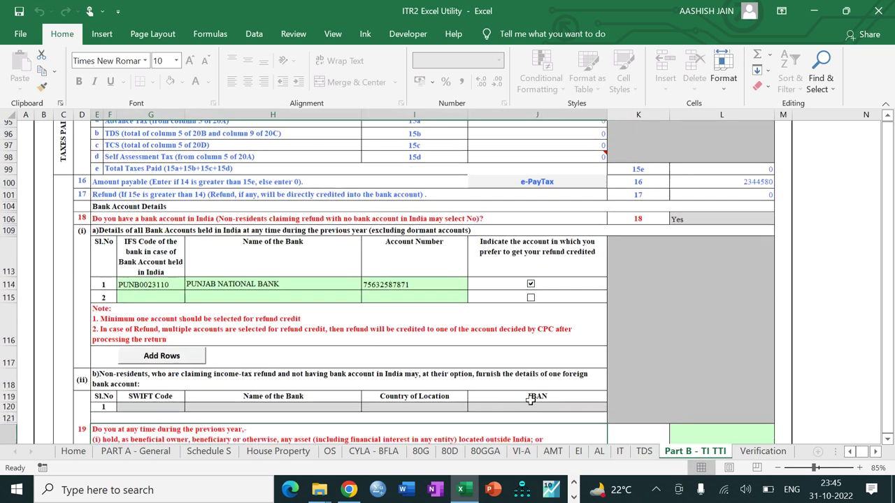
{"action": "scroll", "coordinate": [531, 399], "scroll_direction": "down", "scroll_amount": 1}
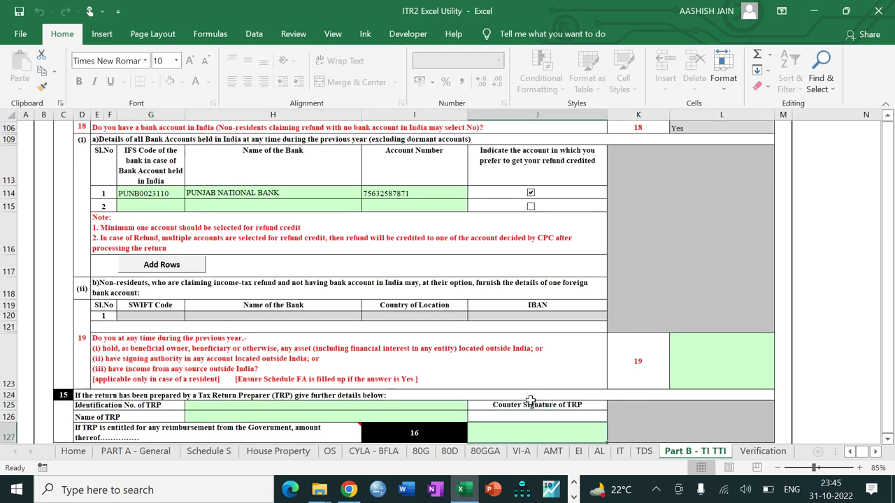
Answer question 19 as No from its dropdown
{"action": "left_click", "coordinate": [723, 372]}
{"action": "key", "text": "alt+Down"}
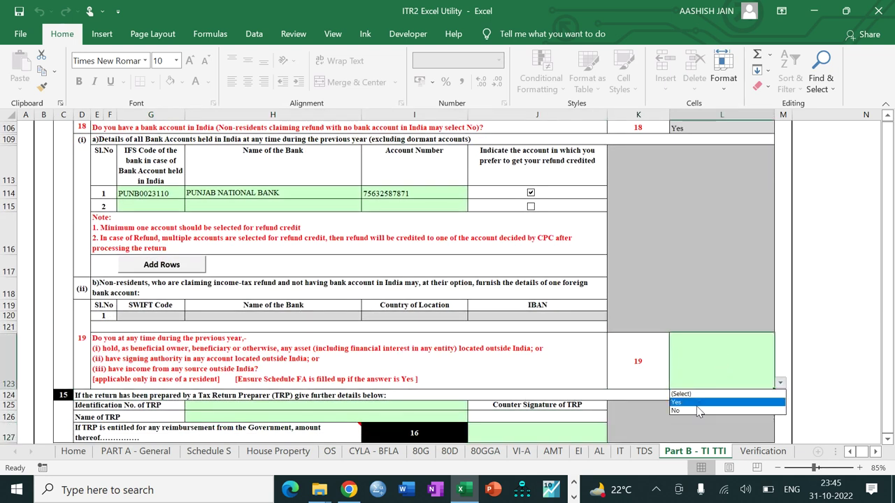
{"action": "left_click", "coordinate": [696, 402]}
{"action": "key", "text": "alt+Down"}
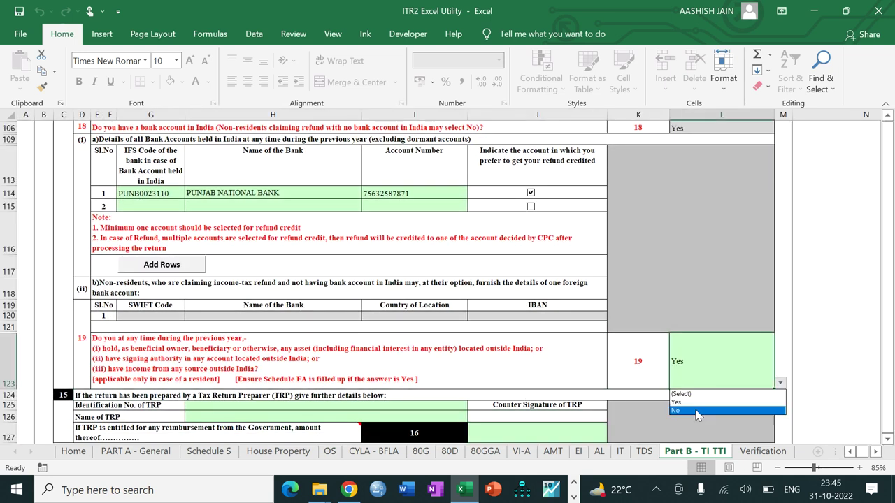
{"action": "left_click", "coordinate": [695, 412]}
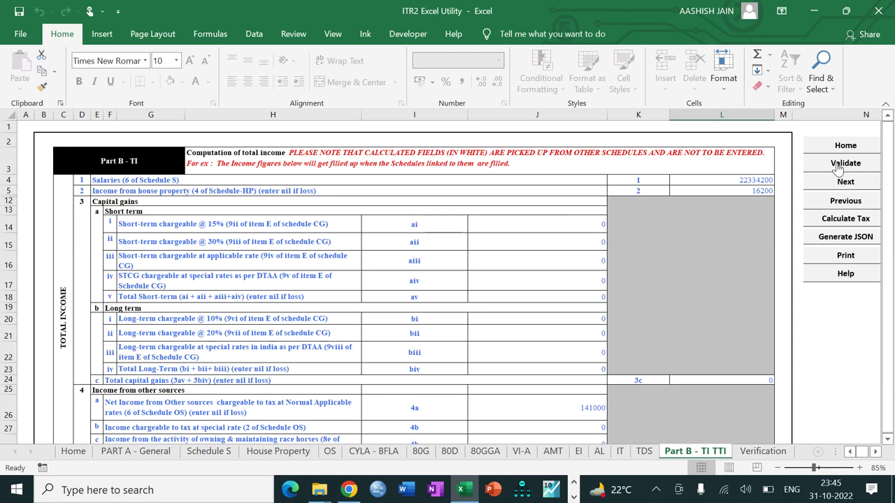
Validate the Part B - TI TTI sheet and go on to the IT advance-tax sheet
{"action": "left_click", "coordinate": [836, 163]}
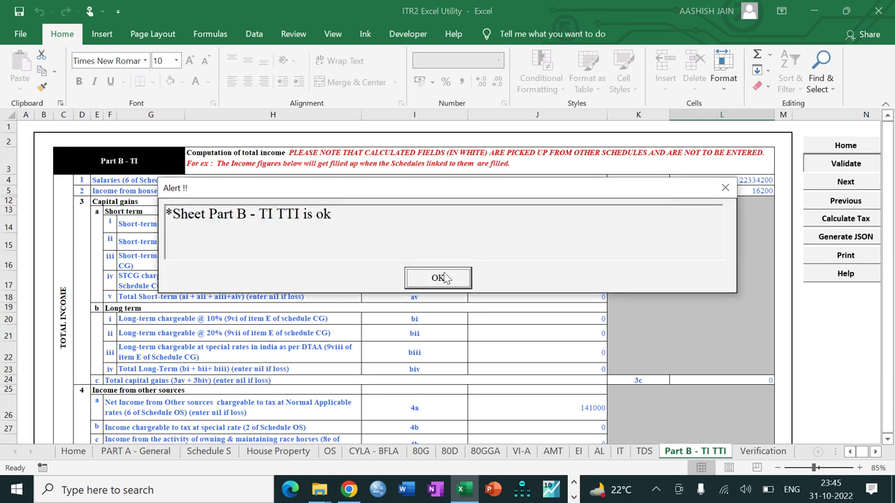
{"action": "left_click", "coordinate": [445, 274]}
{"action": "left_click", "coordinate": [827, 180]}
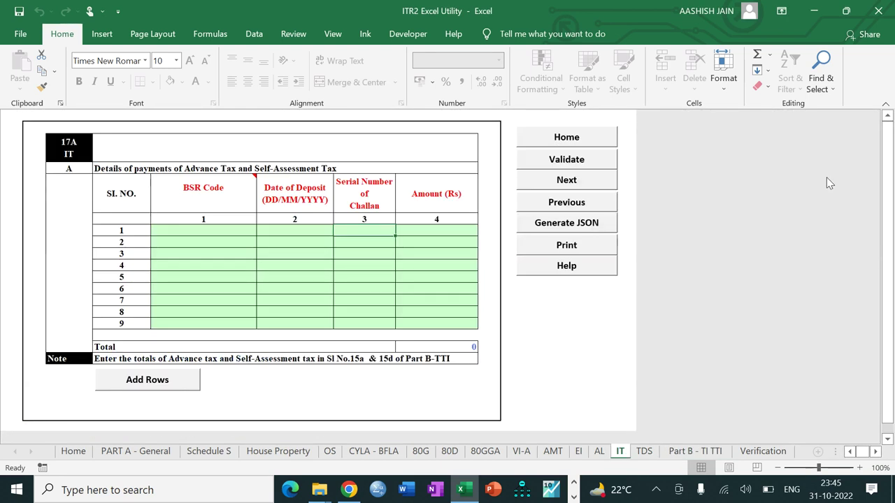
Enter advance-tax row 1: BSR code 0004816, date 03/03/2022, challan 146, amount 26000
{"action": "left_click", "coordinate": [191, 230]}
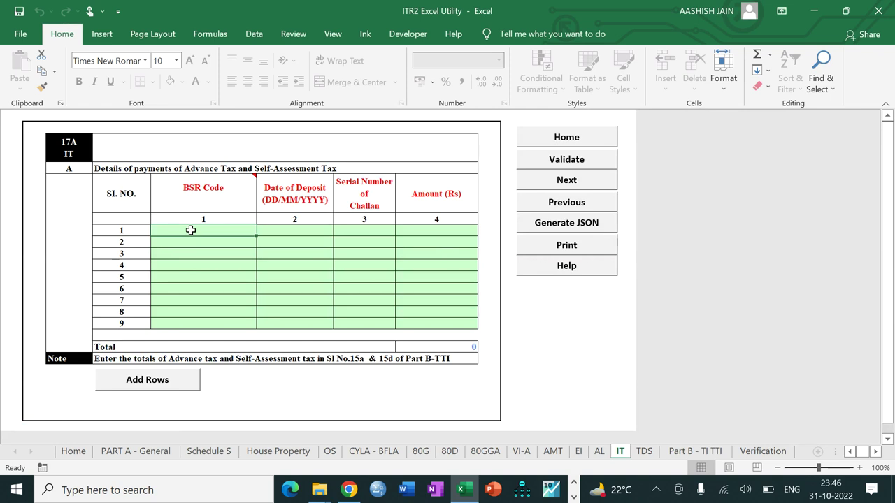
{"action": "type", "text": "0004816"}
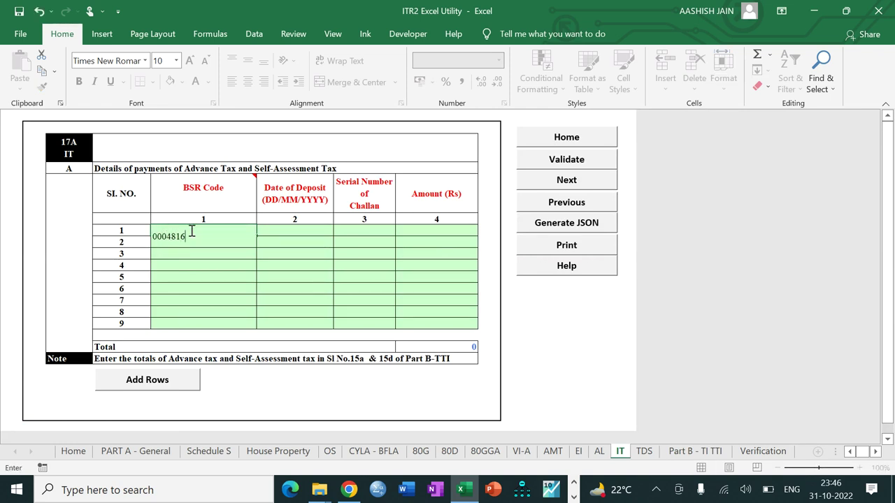
{"action": "key", "text": "Tab"}
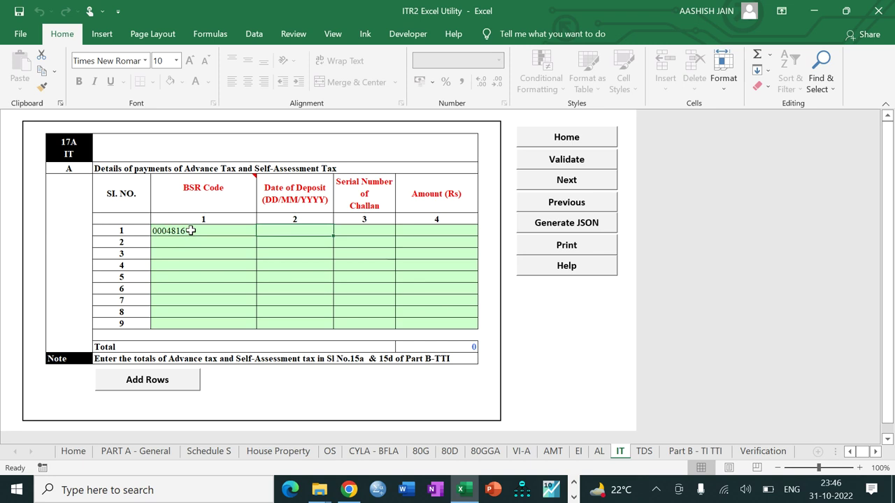
{"action": "type", "text": "03/0"}
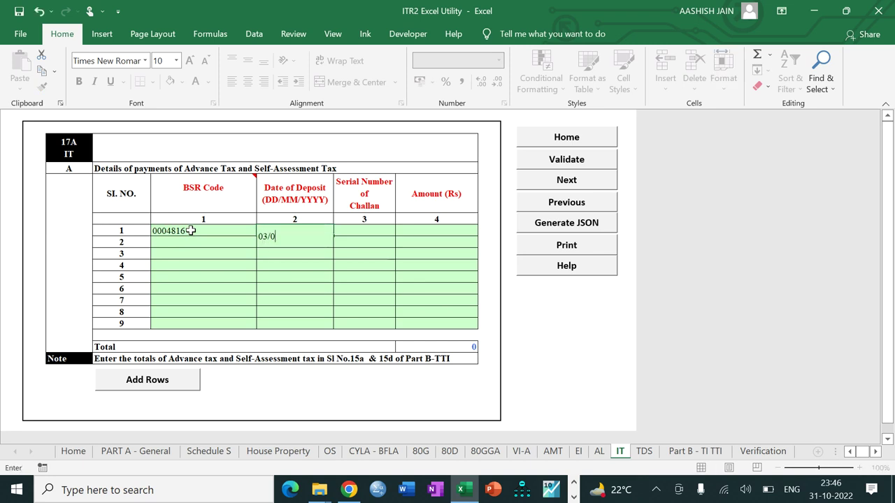
{"action": "type", "text": "3/2022"}
{"action": "key", "text": "Tab"}
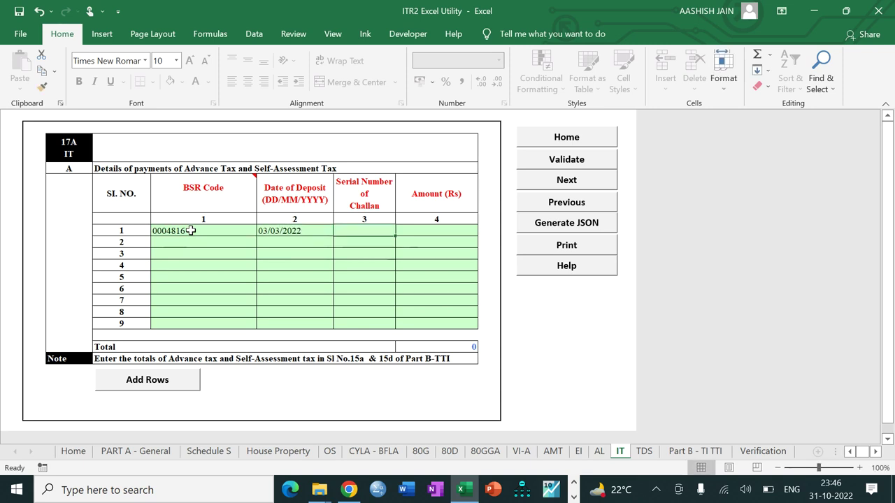
{"action": "type", "text": "146"}
{"action": "key", "text": "Tab"}
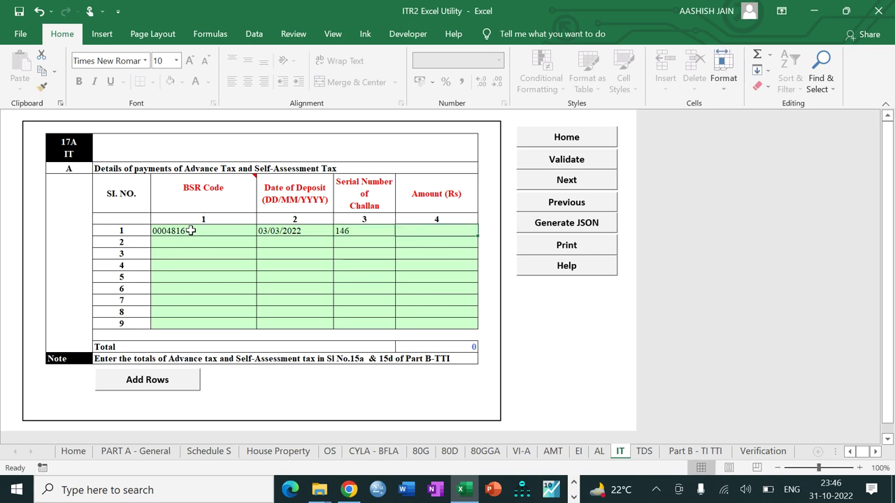
{"action": "type", "text": "26000"}
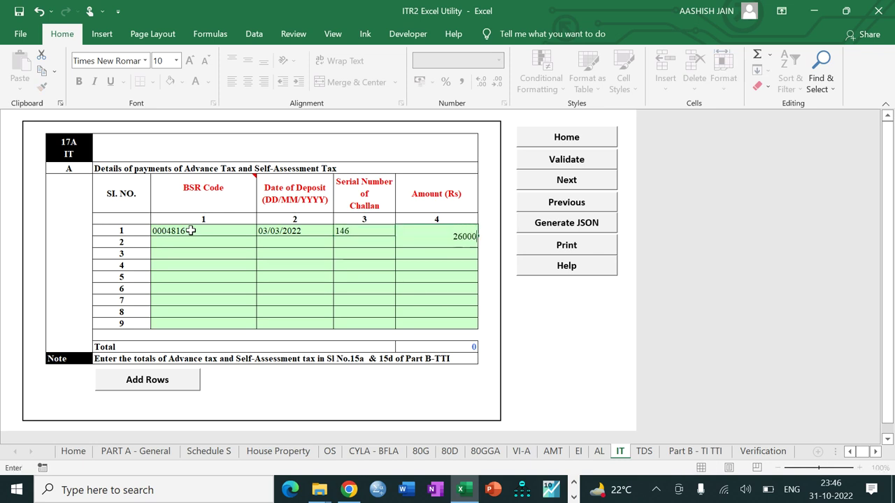
{"action": "key", "text": "Return"}
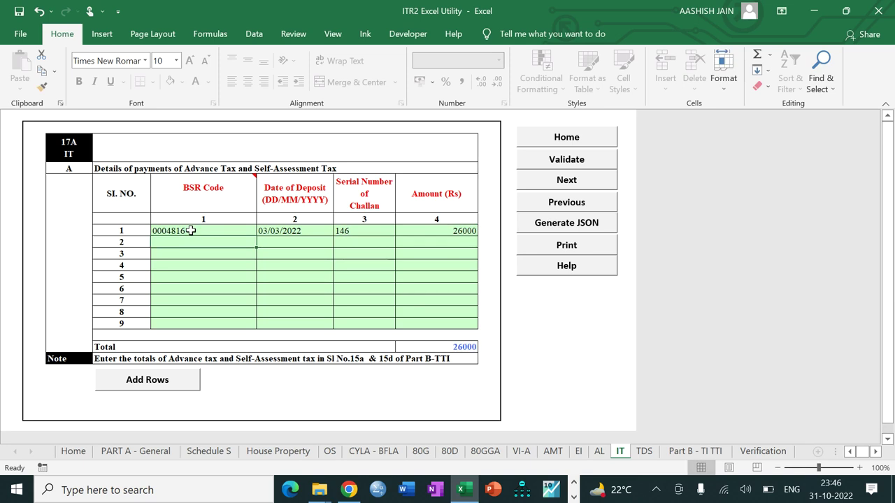
Validate the IT sheet and continue to the TDS sheet
{"action": "left_click", "coordinate": [537, 161]}
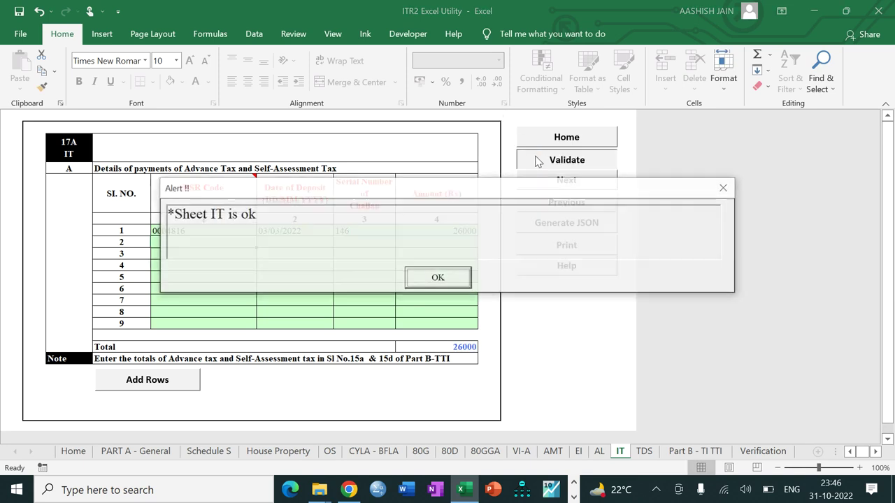
{"action": "left_click", "coordinate": [428, 279]}
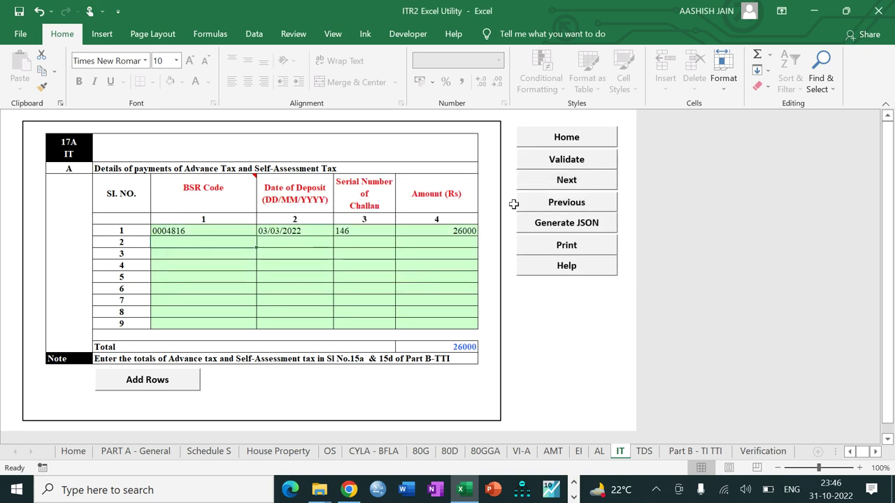
{"action": "left_click", "coordinate": [539, 179]}
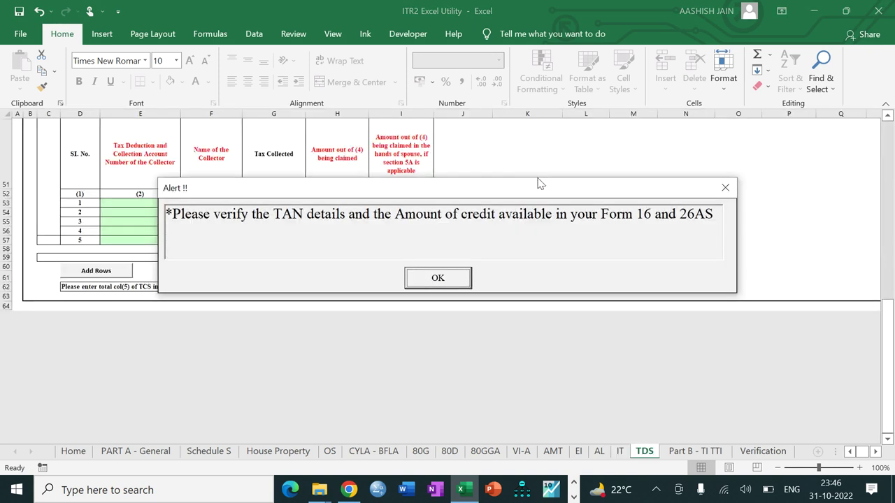
In salary TDS row 1, enter the employer's TAN and the name GODREJ MARKETING LTD
{"action": "left_click", "coordinate": [448, 277]}
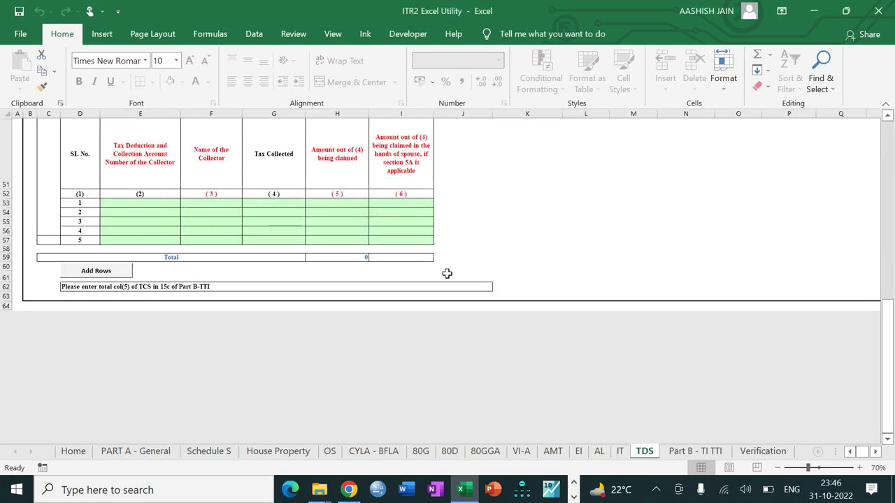
{"action": "left_click_drag", "start_coordinate": [889, 322], "coordinate": [889, 127]}
{"action": "left_click", "coordinate": [155, 210]}
{"action": "mouse_move", "coordinate": [155, 210]}
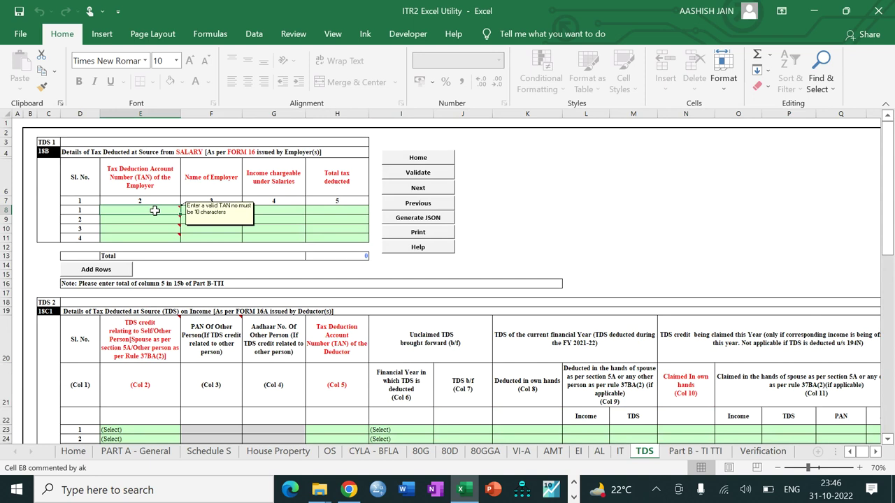
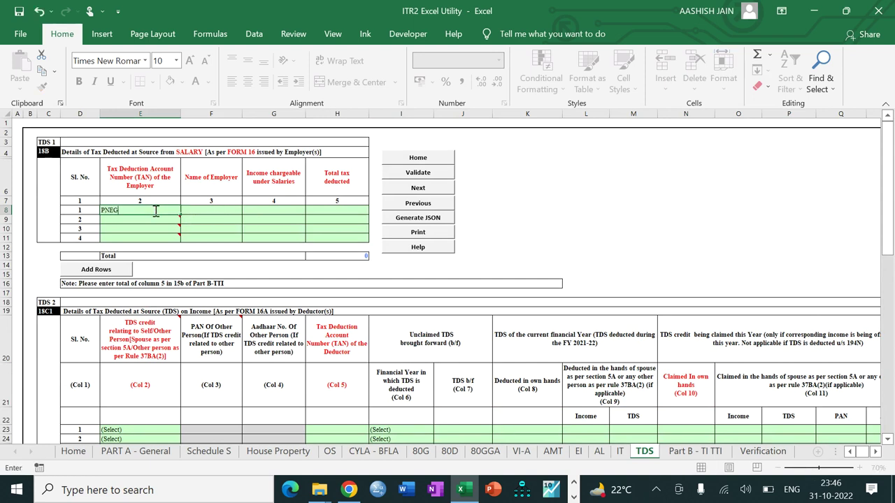
{"action": "key", "text": "Tab"}
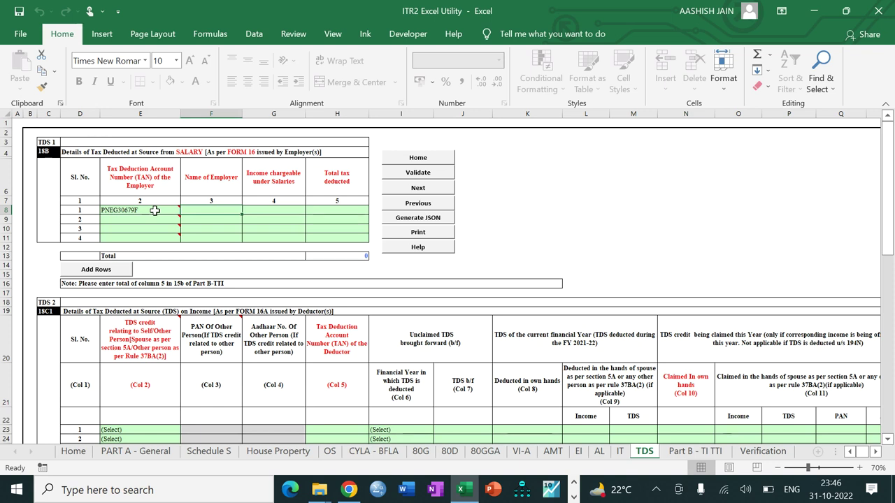
{"action": "type", "text": "GO"}
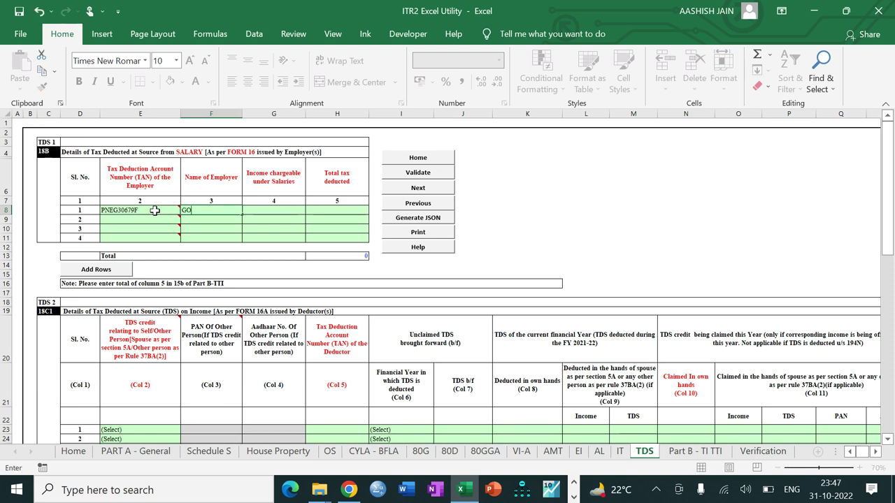
{"action": "type", "text": "DREJ MARKETING LTD"}
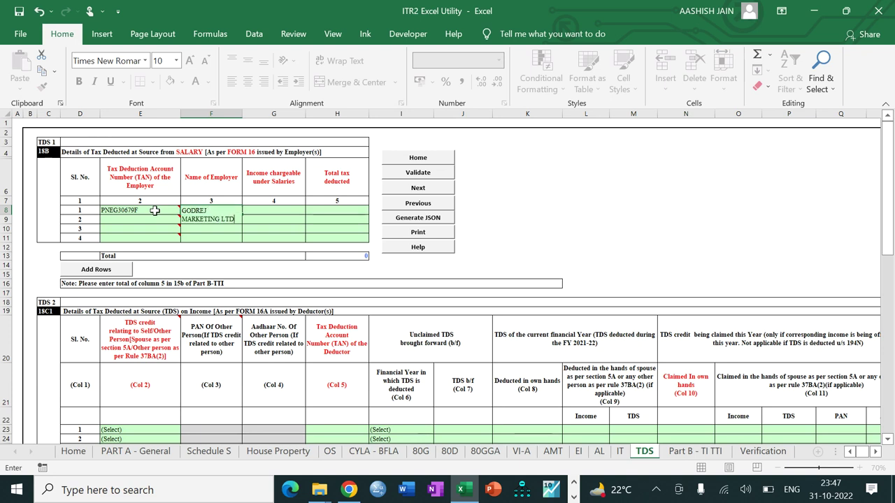
{"action": "key", "text": "Tab"}
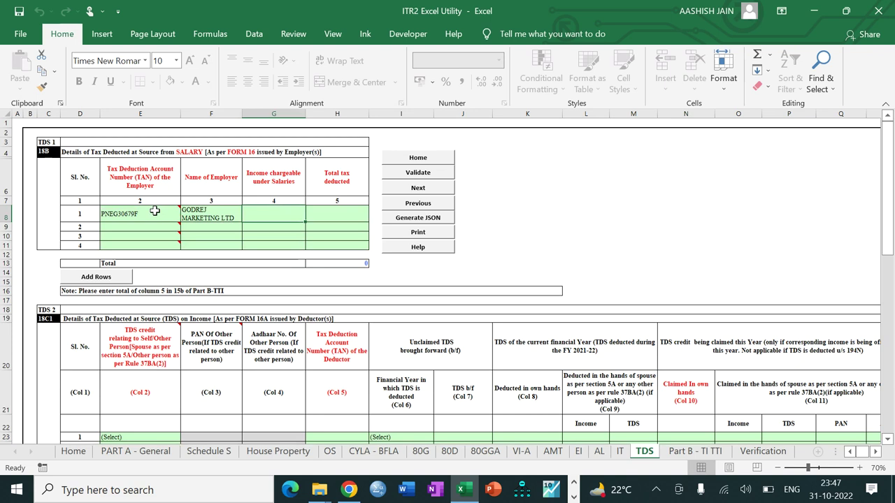
Review the Schedule S salary figures, then return to the TDS sheet
{"action": "left_click", "coordinate": [199, 452]}
{"action": "left_click_drag", "start_coordinate": [887, 250], "coordinate": [886, 413]}
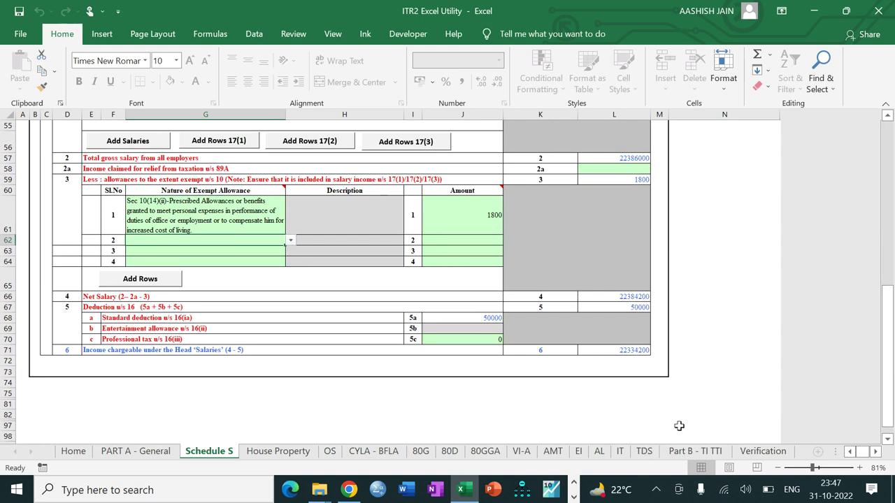
{"action": "left_click", "coordinate": [652, 452]}
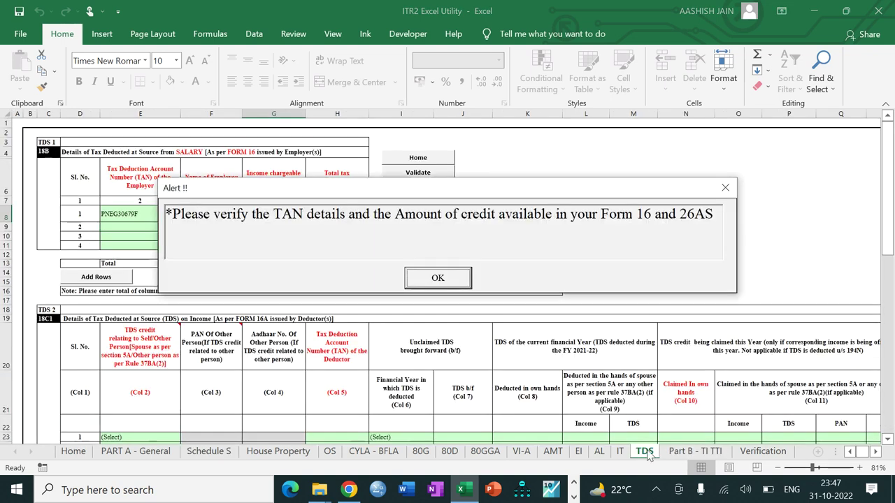
Enter salary income 22334200 and tax deducted 8375000 in the first salary TDS row
{"action": "left_click", "coordinate": [436, 278]}
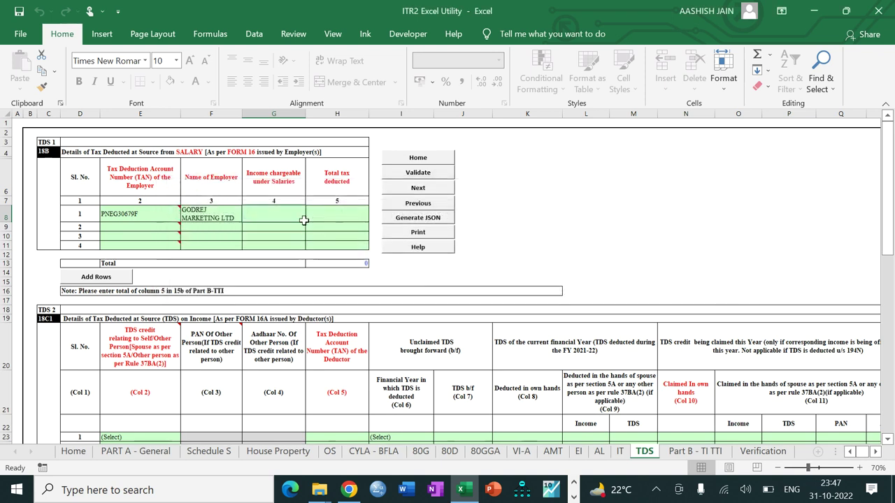
{"action": "type", "text": "22334200"}
{"action": "key", "text": "Tab"}
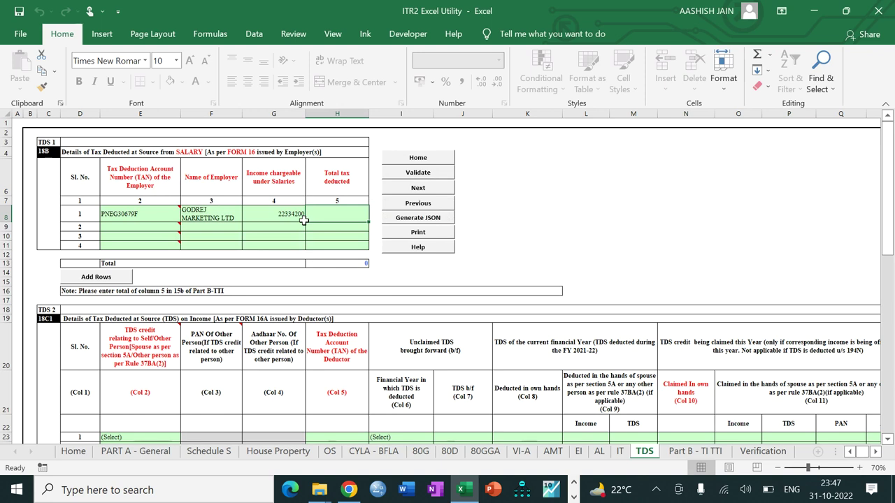
{"action": "type", "text": "837"}
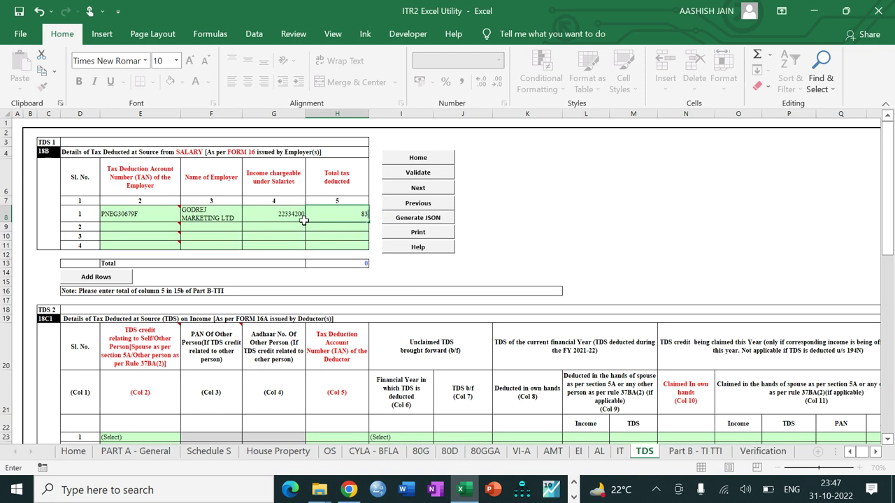
{"action": "type", "text": "00"}
{"action": "key", "text": "Tab"}
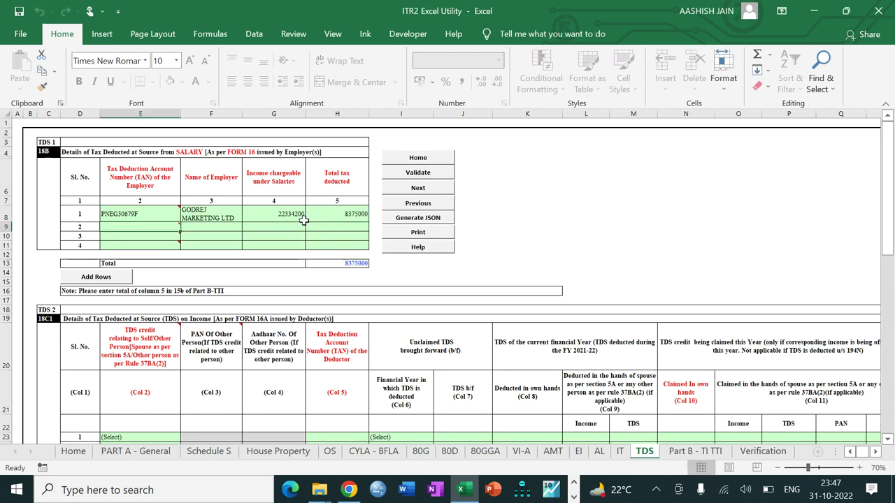
{"action": "left_click", "coordinate": [288, 310]}
{"action": "scroll", "coordinate": [287, 310], "scroll_direction": "right", "scroll_amount": 1}
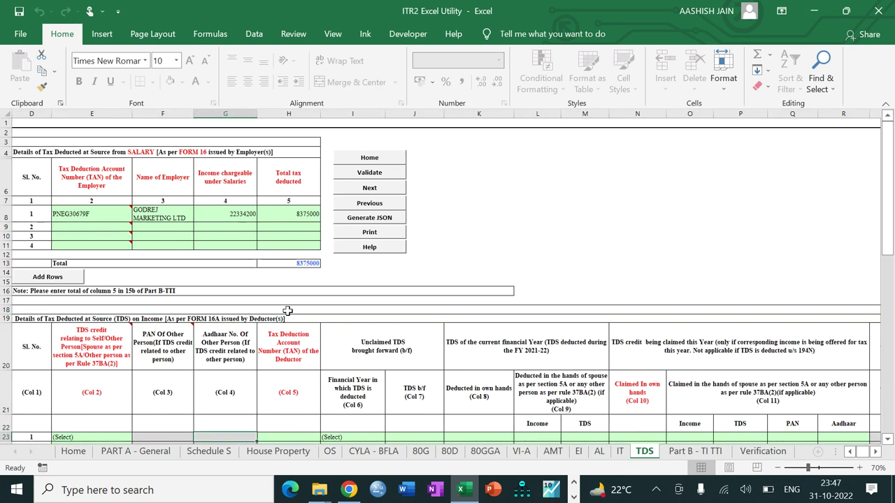
Set non-salary TDS row 1 to Self, enter the deductor's TAN, and choose year 2020
{"action": "scroll", "coordinate": [287, 310], "scroll_direction": "down", "scroll_amount": 2}
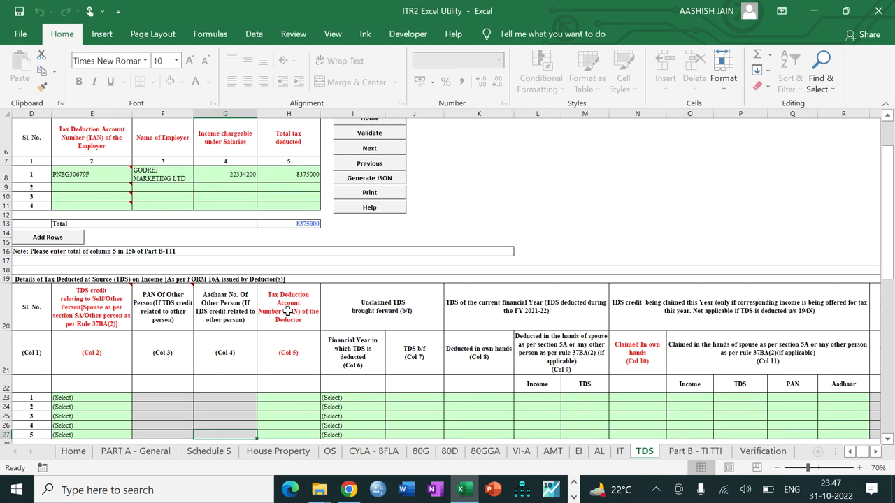
{"action": "left_click", "coordinate": [73, 398]}
{"action": "key", "text": "alt+Down"}
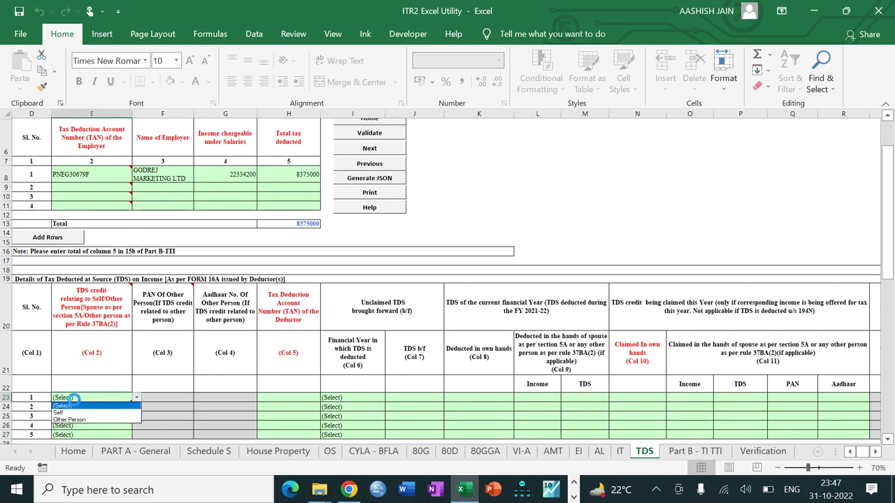
{"action": "left_click", "coordinate": [70, 413]}
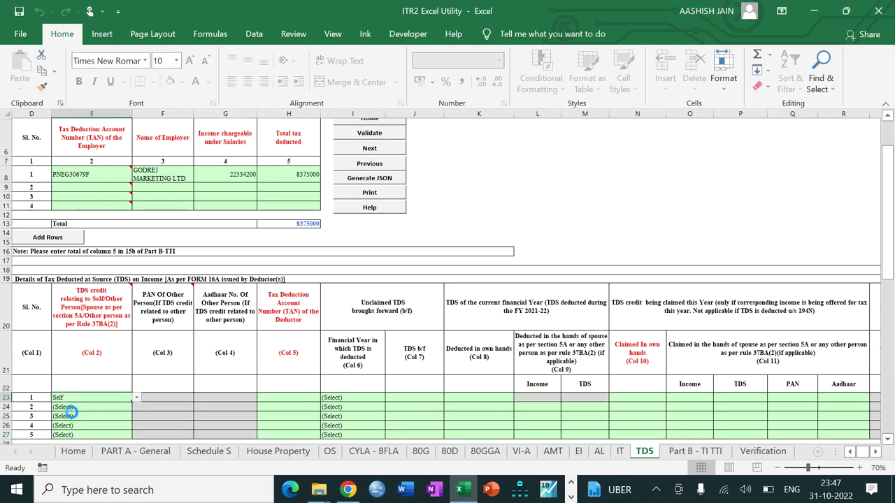
{"action": "left_click", "coordinate": [282, 397]}
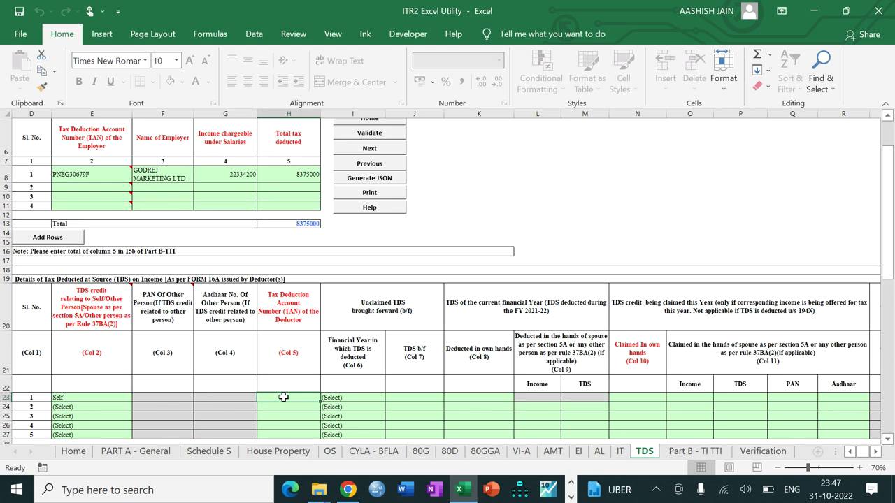
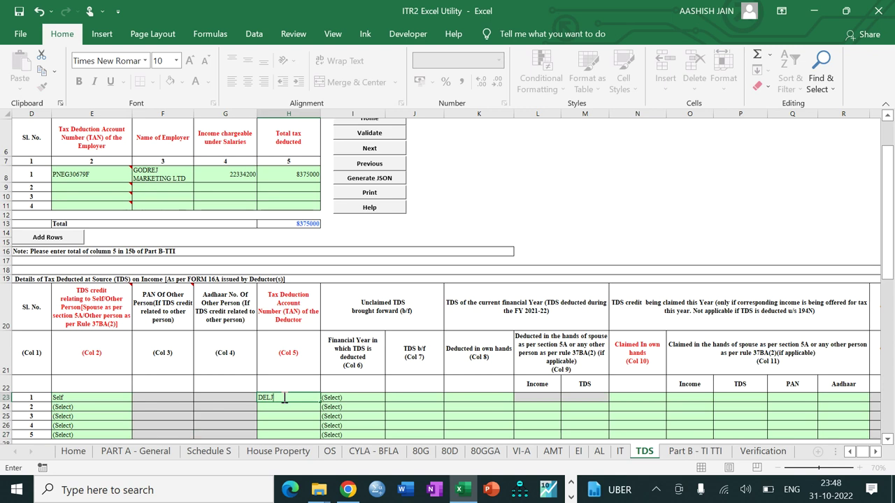
{"action": "key", "text": "Tab"}
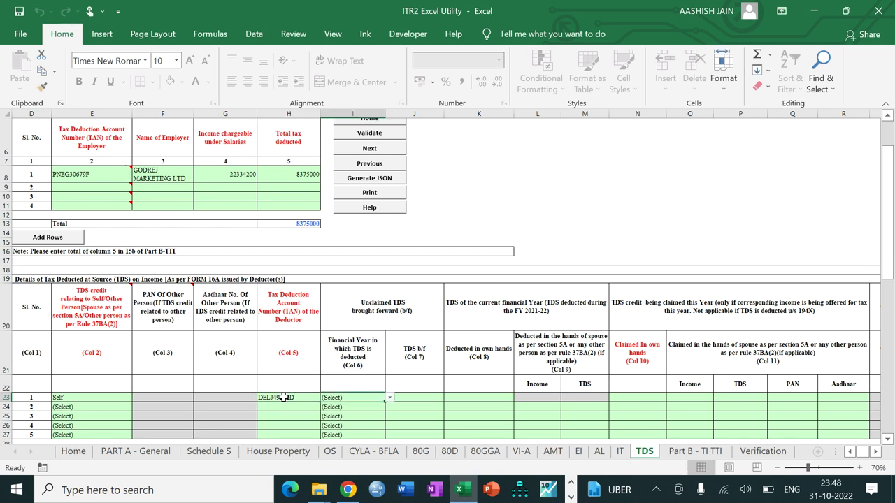
{"action": "key", "text": "alt+Down"}
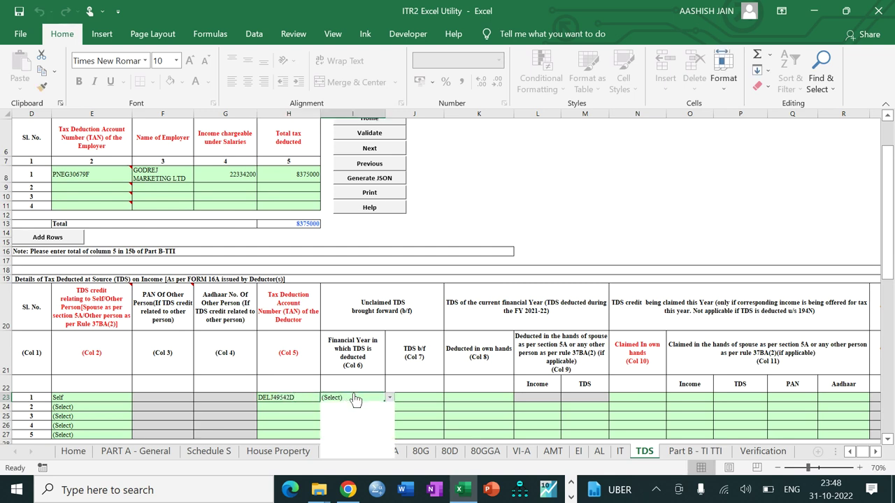
{"action": "left_click", "coordinate": [352, 413]}
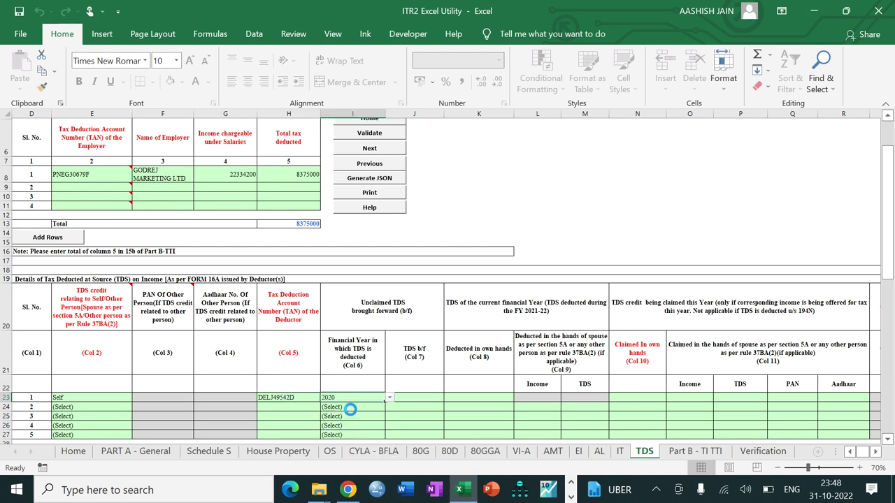
Enter 60000 brought forward and claimed, 600000 gross, under Income from House Property
{"action": "left_click", "coordinate": [418, 398]}
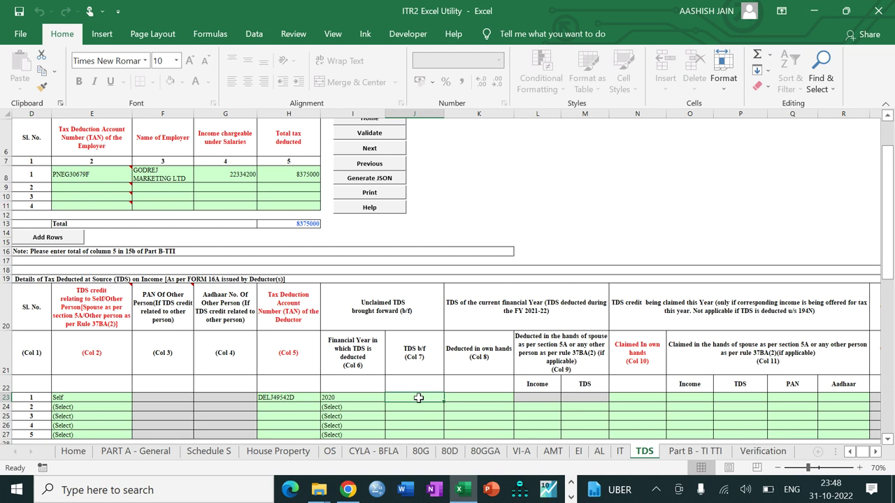
{"action": "type", "text": "60000"}
{"action": "key", "text": "Tab"}
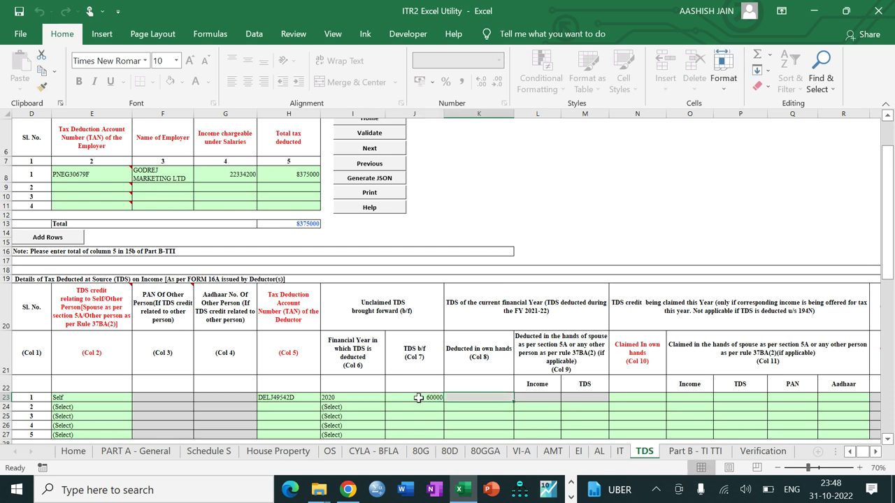
{"action": "key", "text": "Tab"}
{"action": "type", "text": "6"}
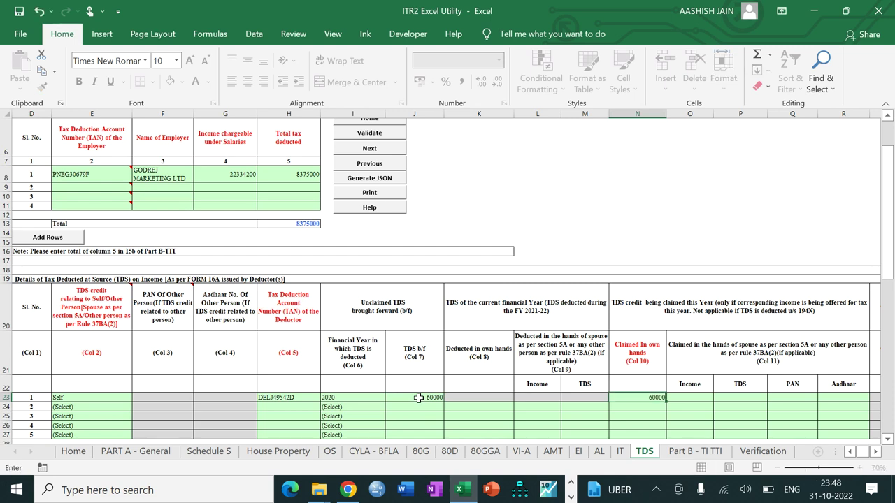
{"action": "type", "text": "0000"}
{"action": "key", "text": "Tab"}
{"action": "key", "text": "Tab"}
{"action": "key", "text": "Tab"}
{"action": "key", "text": "Tab"}
{"action": "key", "text": "Tab"}
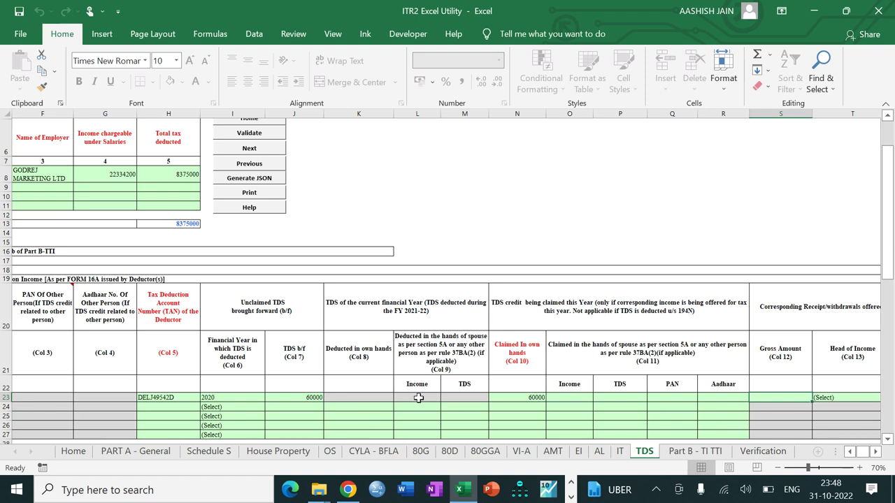
{"action": "type", "text": "600000"}
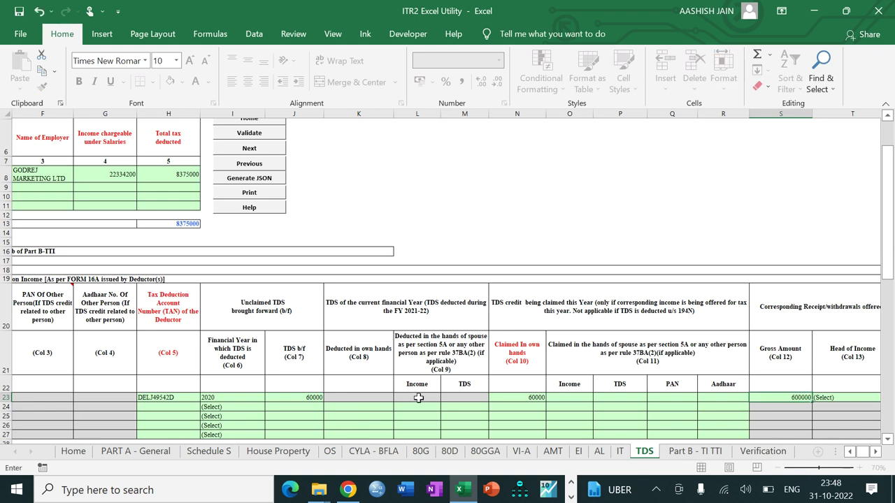
{"action": "key", "text": "Tab"}
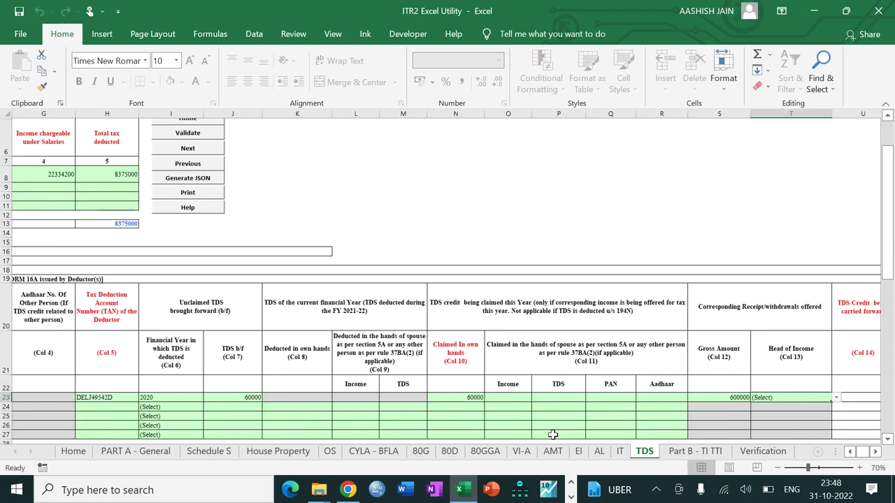
{"action": "key", "text": "alt+Down"}
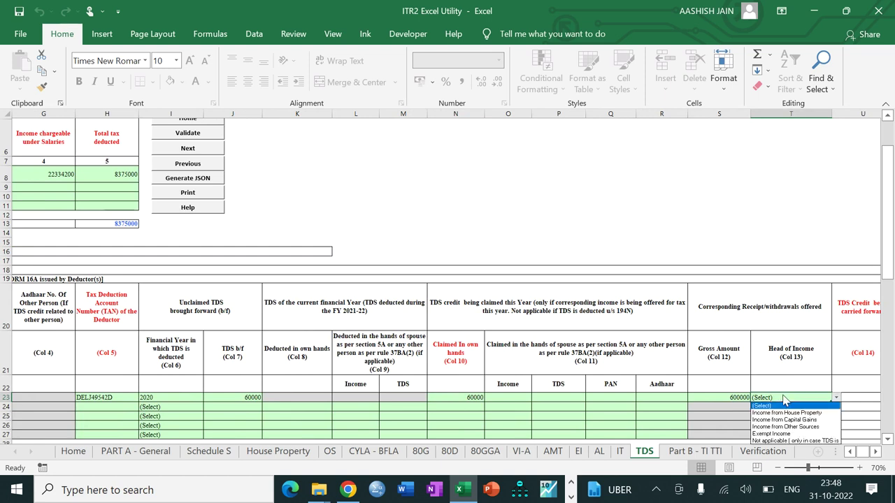
{"action": "left_click", "coordinate": [785, 413]}
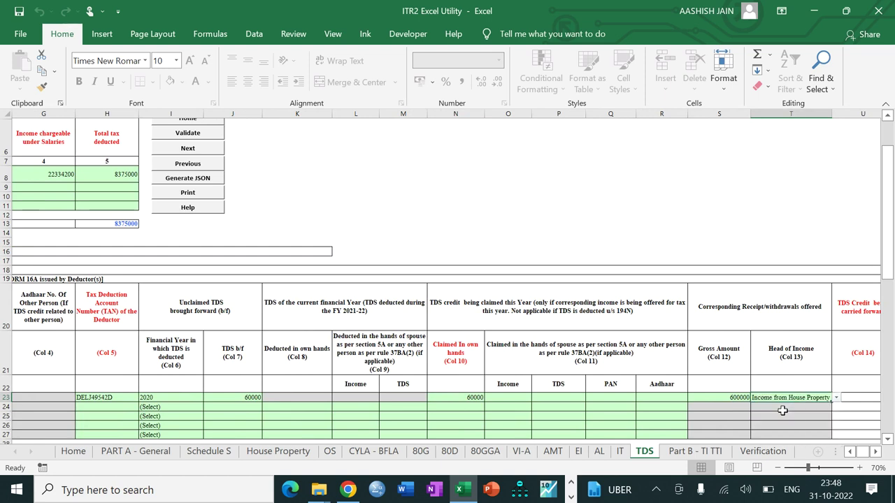
{"action": "left_click", "coordinate": [849, 452]}
{"action": "left_click", "coordinate": [850, 452]}
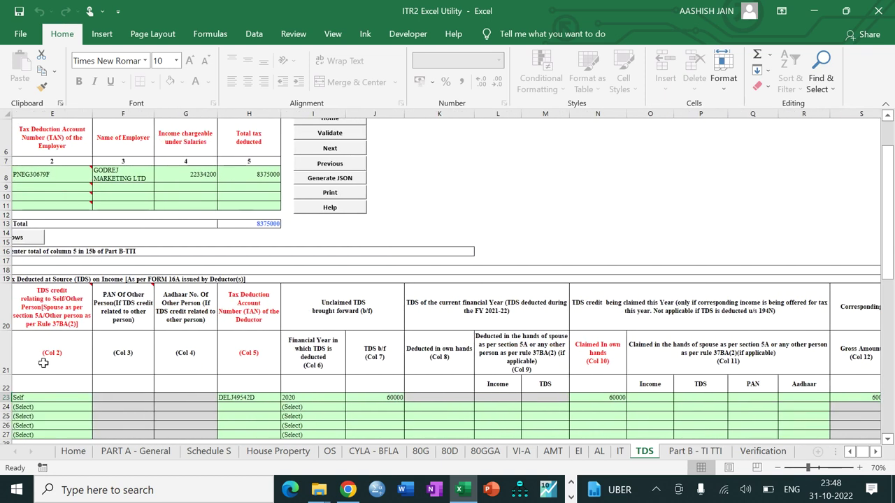
Set TDS row 2 to Self, enter the deductor's TAN, and choose year 2020
{"action": "left_click", "coordinate": [34, 413]}
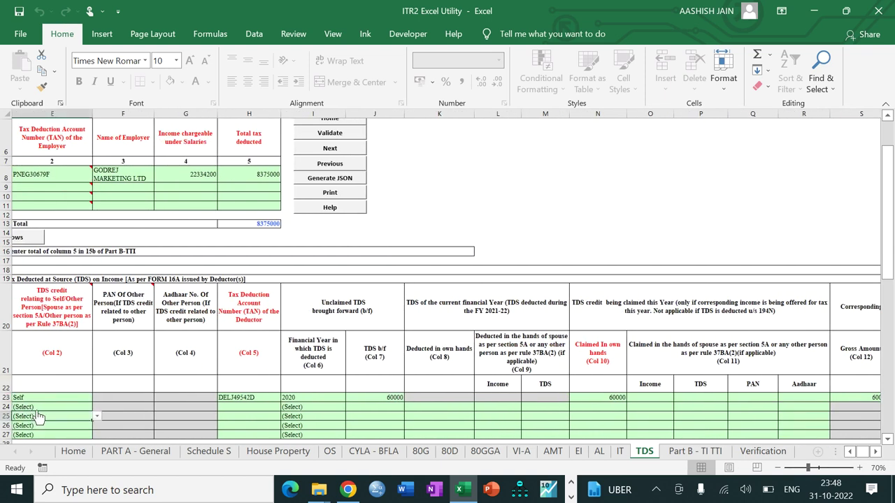
{"action": "left_click", "coordinate": [38, 407]}
{"action": "key", "text": "alt+Down"}
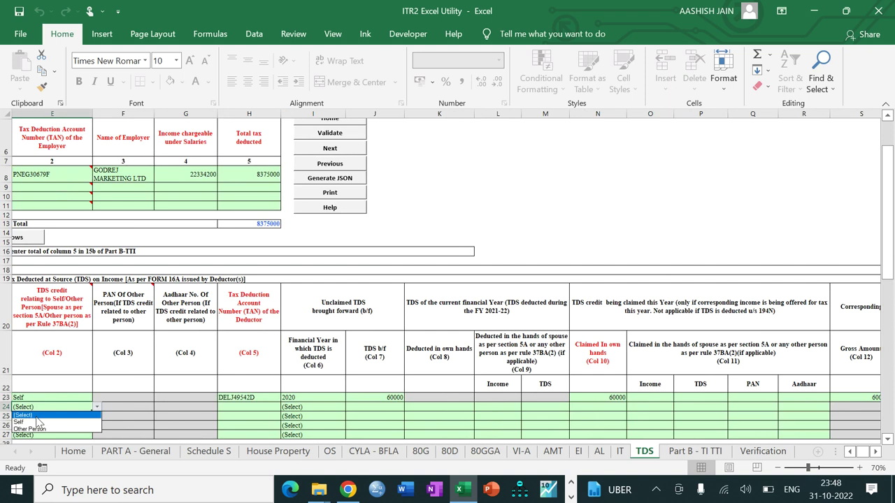
{"action": "left_click", "coordinate": [37, 422]}
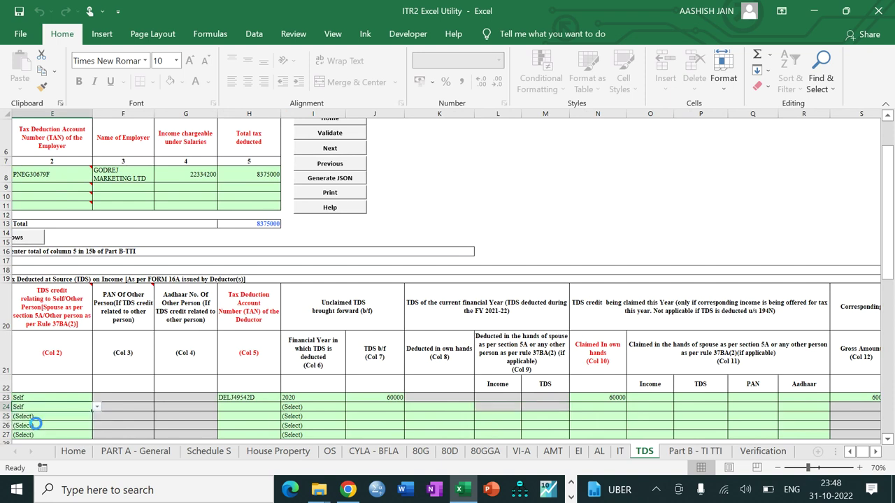
{"action": "left_click", "coordinate": [254, 406]}
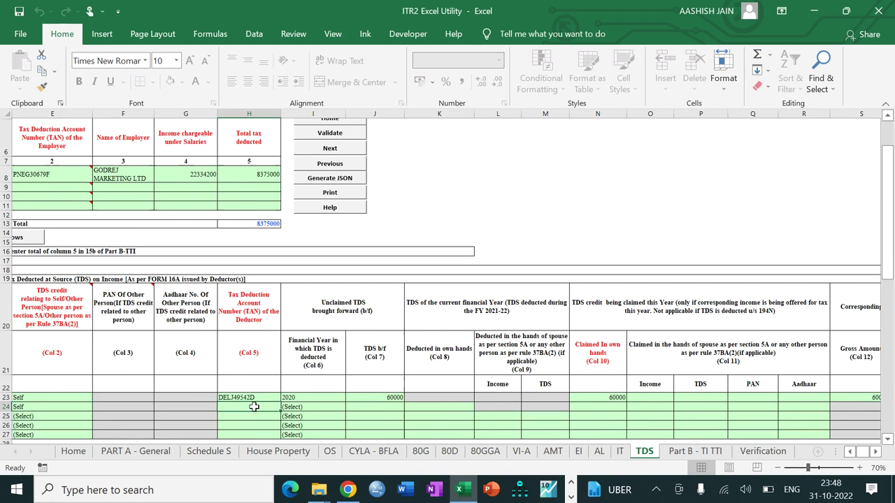
{"action": "type", "text": "MUMT01234"}
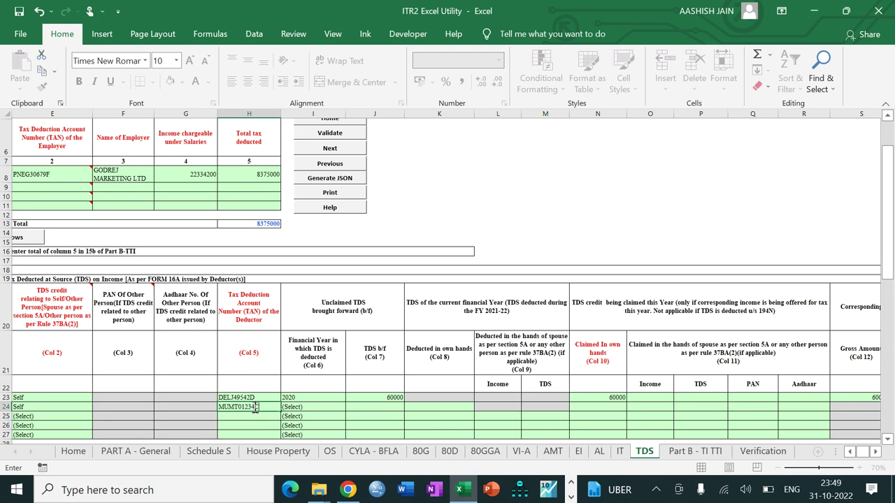
{"action": "key", "text": "Tab"}
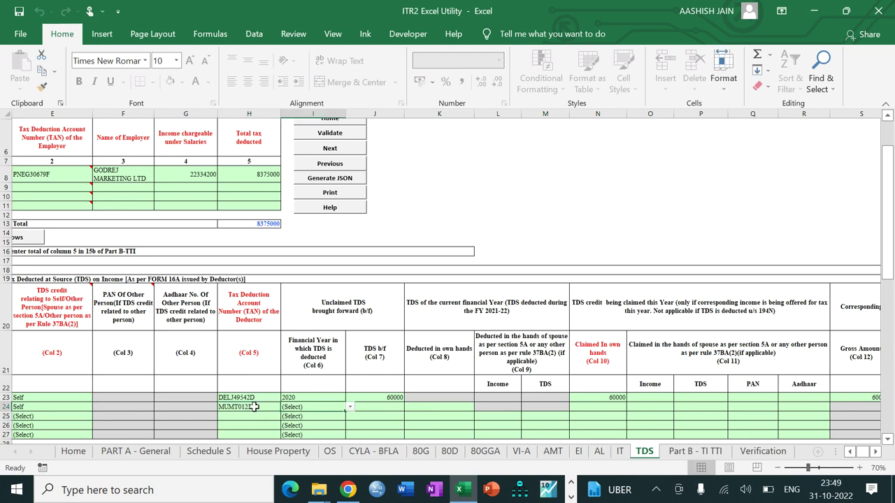
{"action": "key", "text": "alt+Down"}
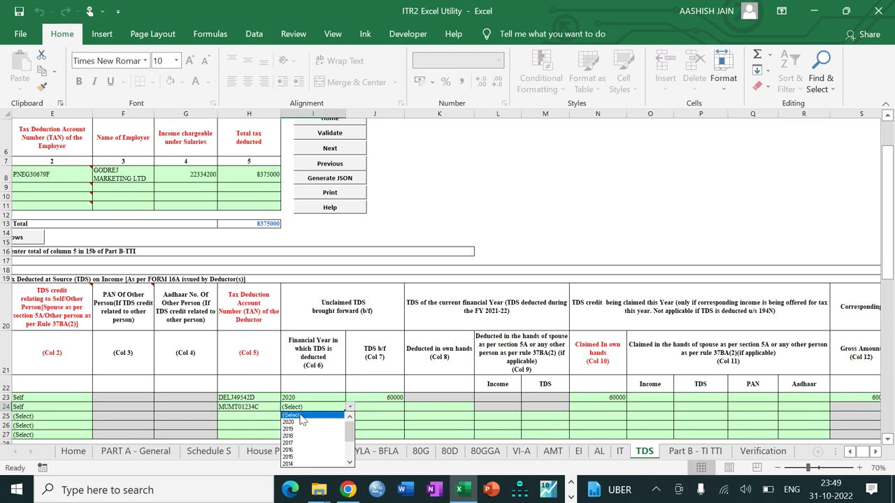
{"action": "left_click", "coordinate": [300, 423]}
Give row 2 3000 brought forward and claimed, 30000 gross, Income from Other Sources, and validate
{"action": "left_click", "coordinate": [380, 407]}
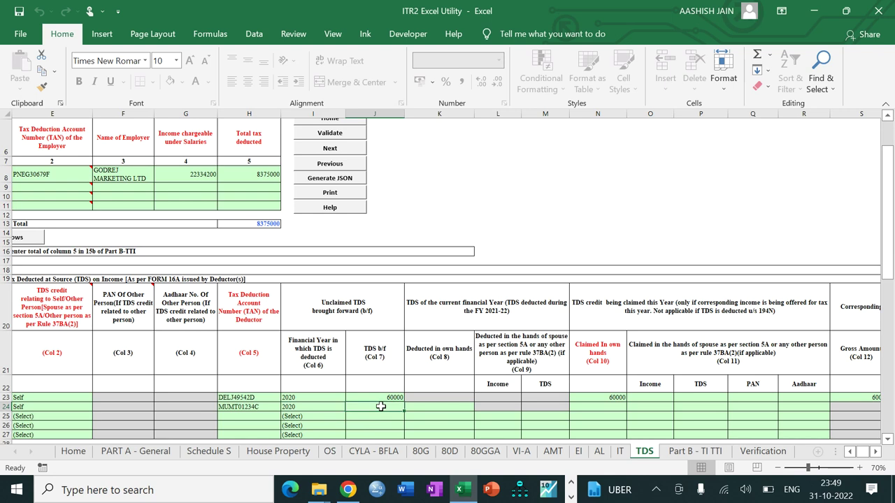
{"action": "type", "text": "3000"}
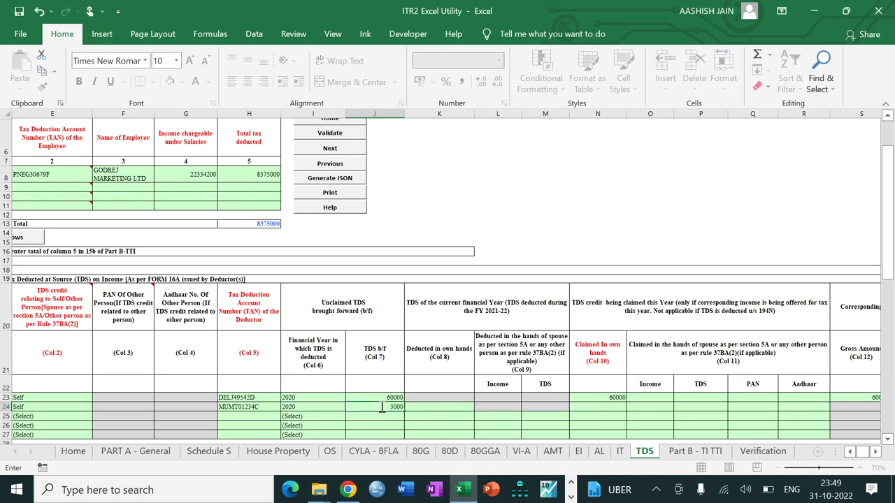
{"action": "key", "text": "Tab"}
{"action": "key", "text": "Tab"}
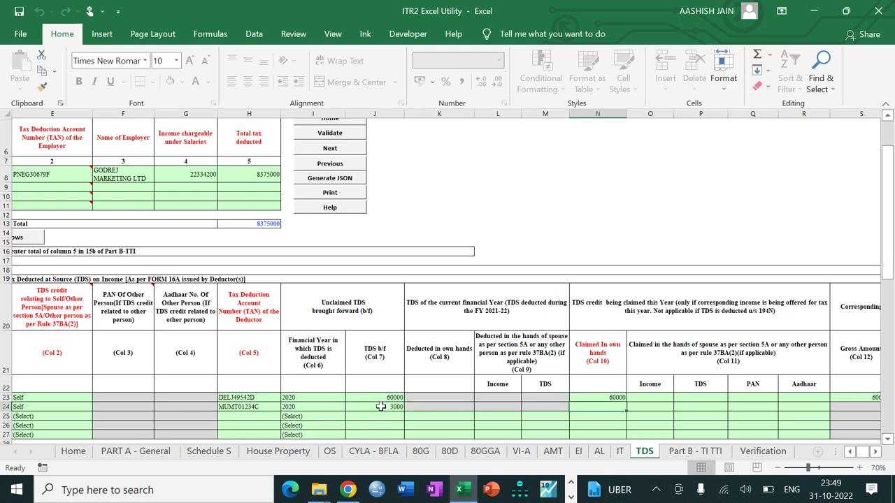
{"action": "type", "text": "3000"}
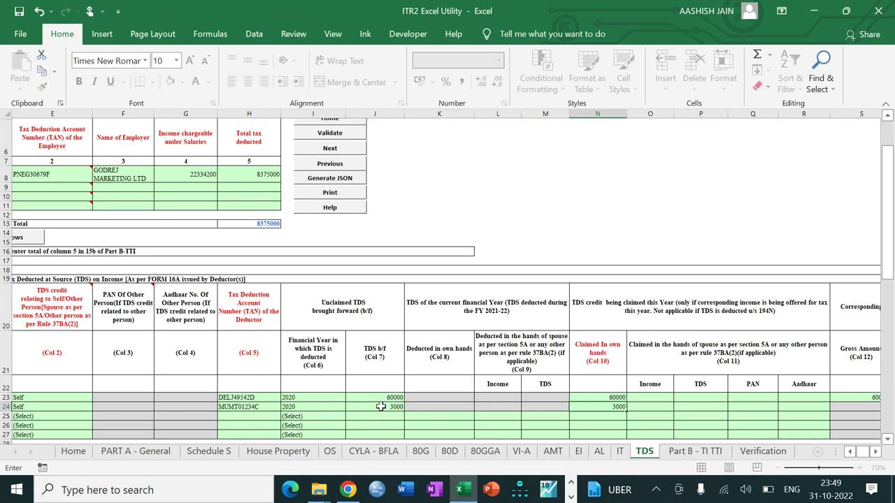
{"action": "key", "text": "Tab"}
{"action": "key", "text": "Tab"}
{"action": "key", "text": "Tab"}
{"action": "key", "text": "Tab"}
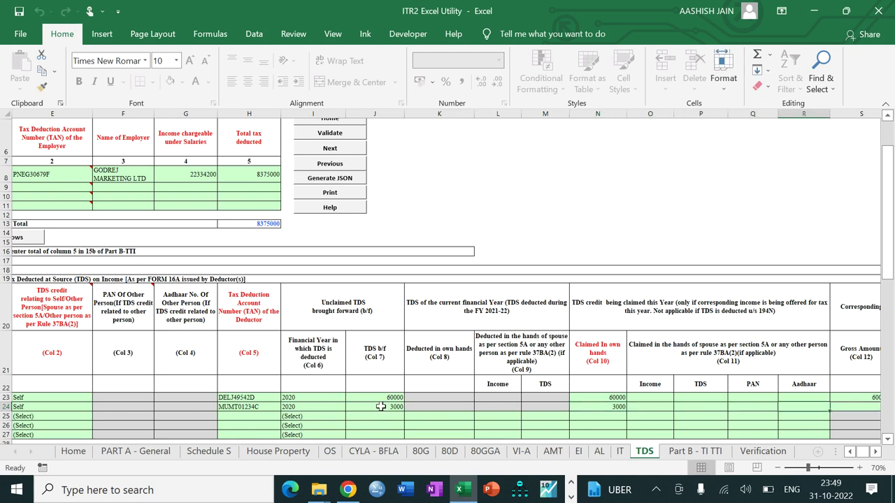
{"action": "key", "text": "Tab"}
{"action": "type", "text": "30000"}
{"action": "key", "text": "Tab"}
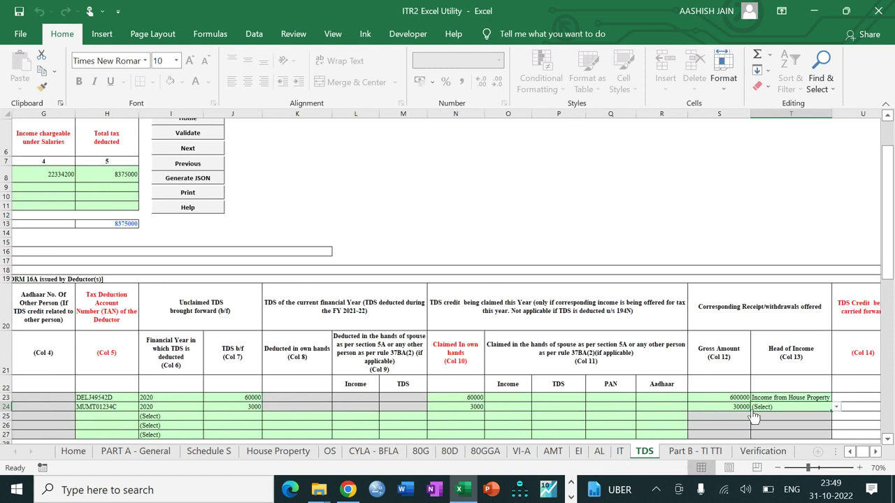
{"action": "key", "text": "alt+Down"}
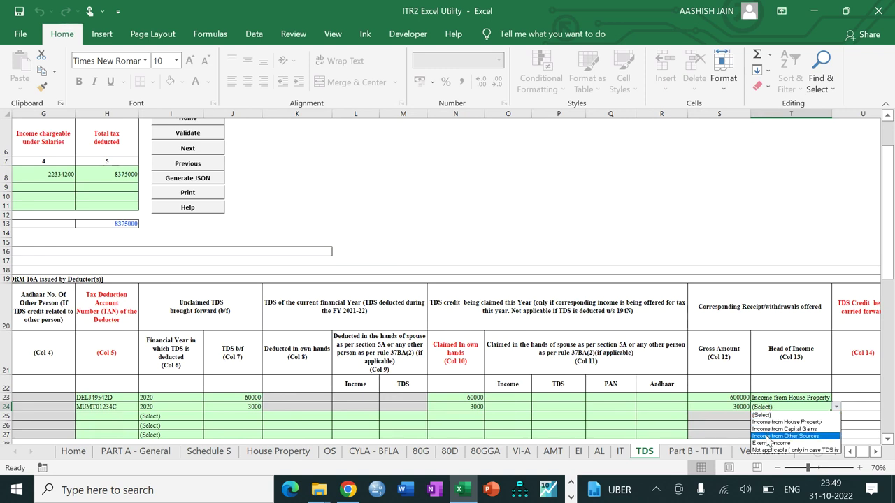
{"action": "left_click", "coordinate": [767, 436]}
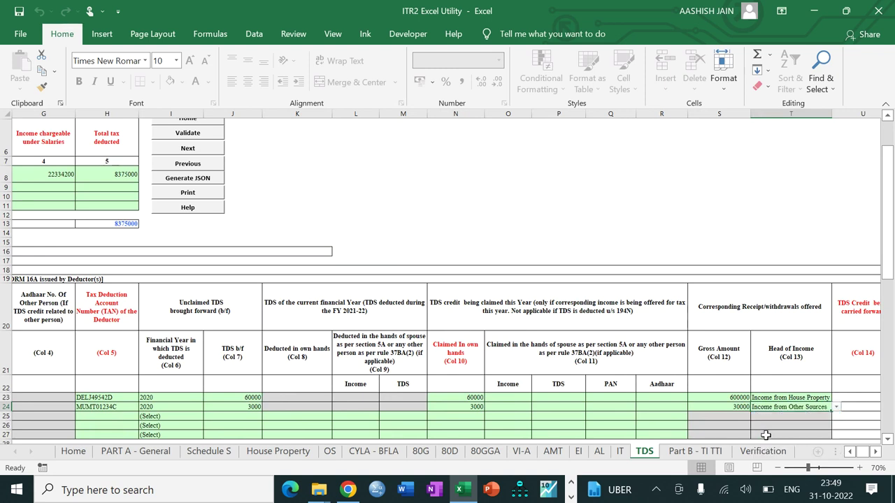
{"action": "left_click", "coordinate": [187, 133]}
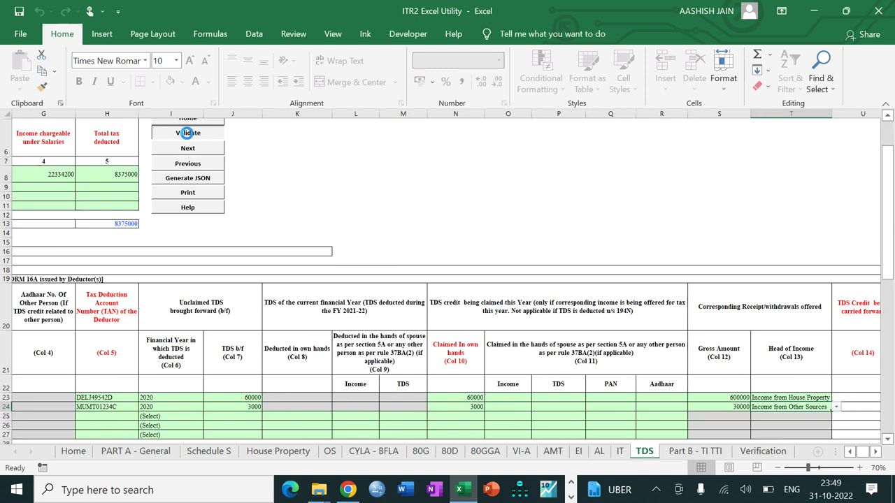
{"action": "left_click", "coordinate": [456, 273]}
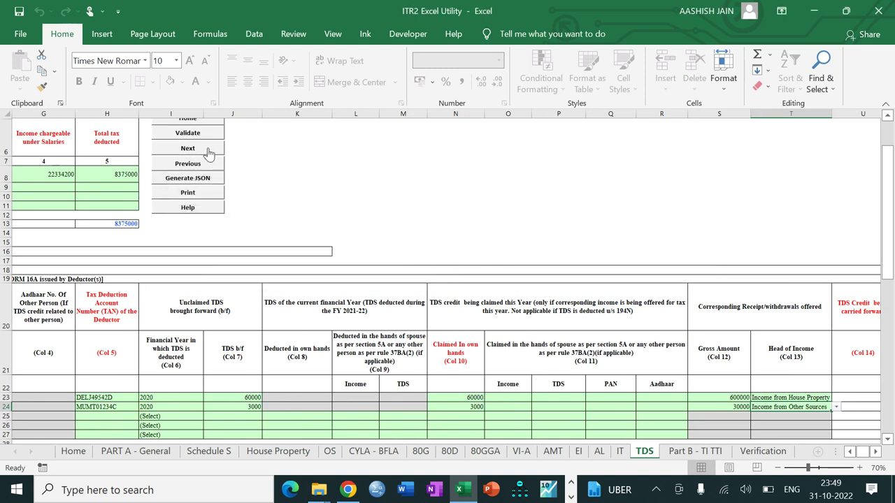
On the Verification sheet, enter the father's name and capacity Self, then validate
{"action": "left_click", "coordinate": [763, 453]}
{"action": "left_click", "coordinate": [649, 155]}
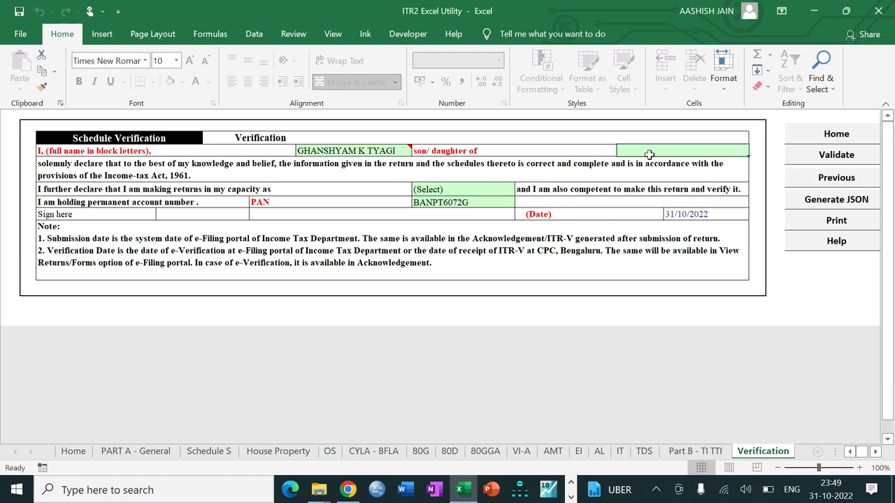
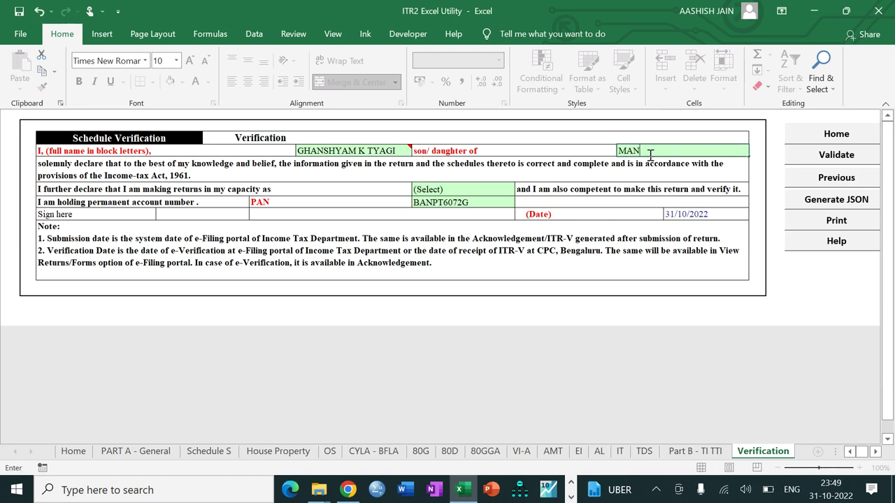
{"action": "key", "text": "Return"}
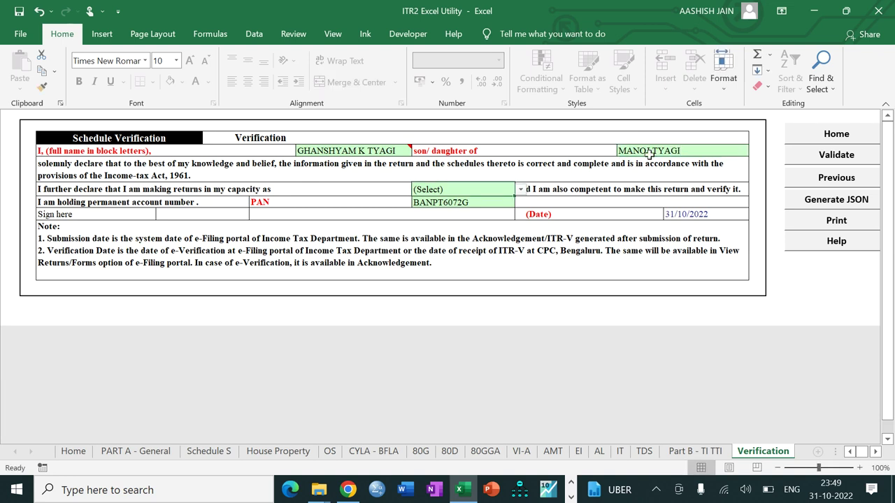
{"action": "left_click", "coordinate": [520, 189]}
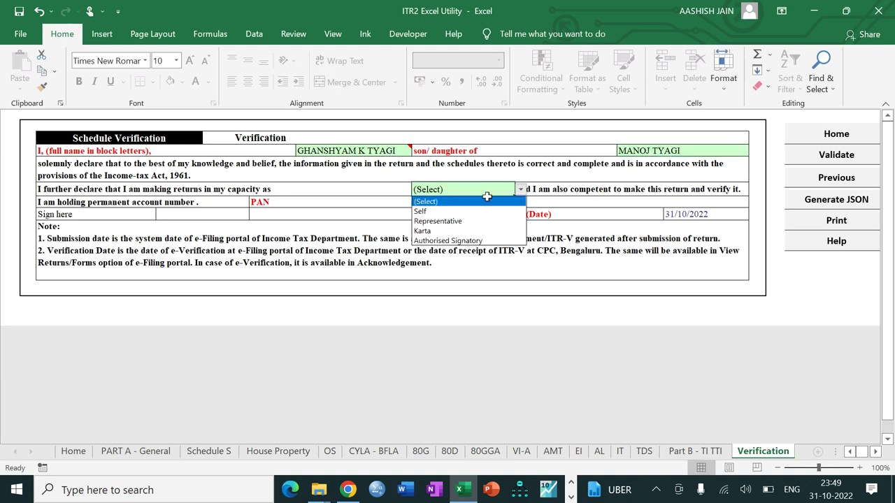
{"action": "left_click", "coordinate": [480, 211]}
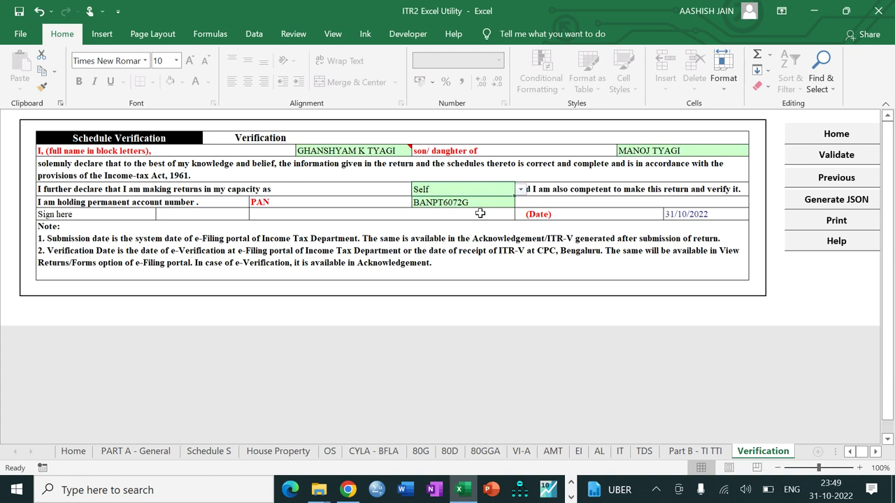
{"action": "left_click", "coordinate": [834, 155]}
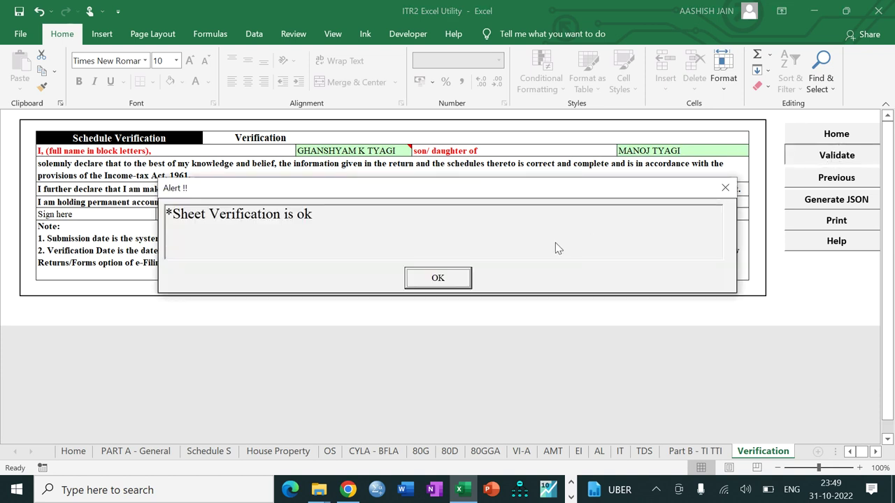
{"action": "left_click", "coordinate": [453, 280]}
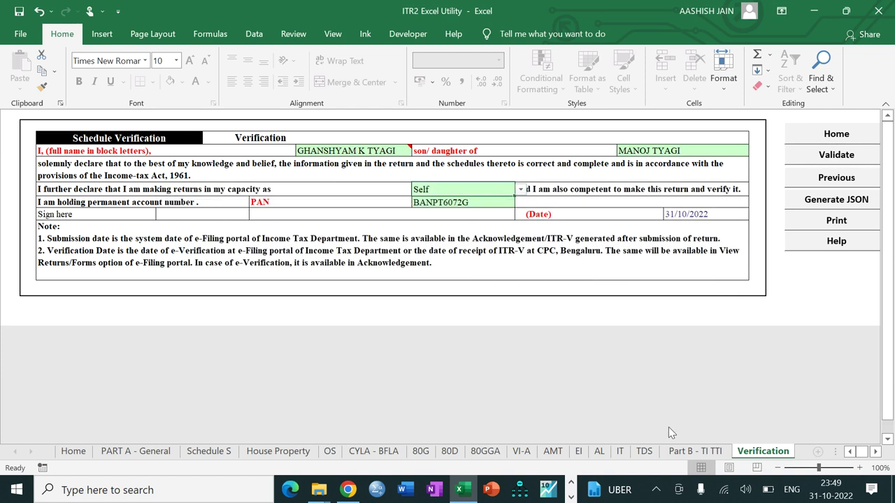
{"action": "left_click", "coordinate": [689, 451]}
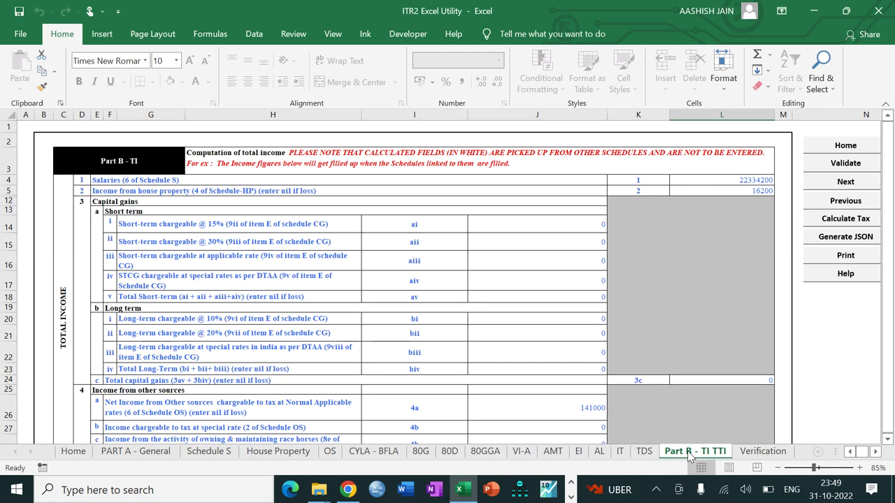
Calculate the tax on total income and validate the Part B - TI TTI sheet
{"action": "left_click", "coordinate": [825, 218]}
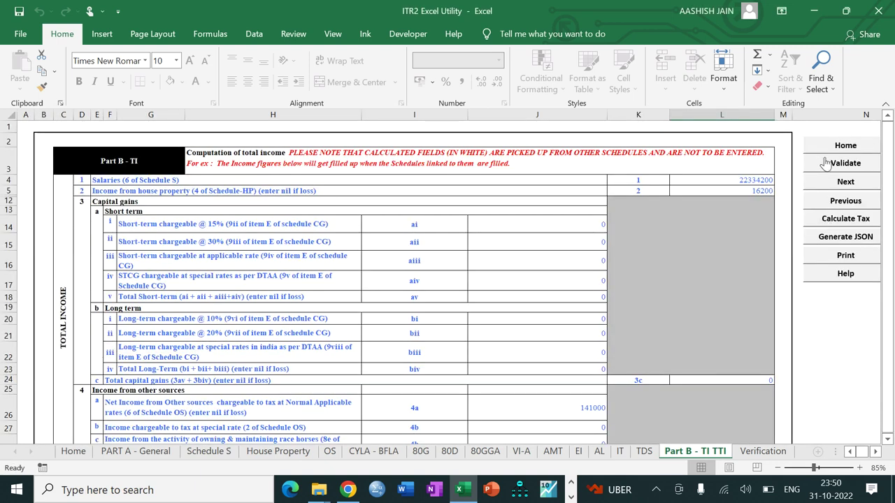
{"action": "left_click", "coordinate": [827, 163]}
{"action": "left_click", "coordinate": [437, 278]}
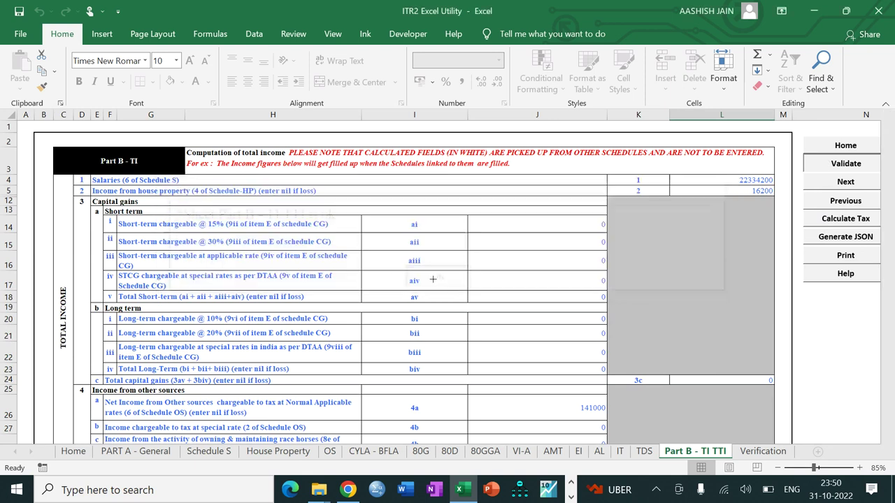
Review the computed figures: total income 22254400 and net tax liability 8435466
{"action": "left_click", "coordinate": [547, 314]}
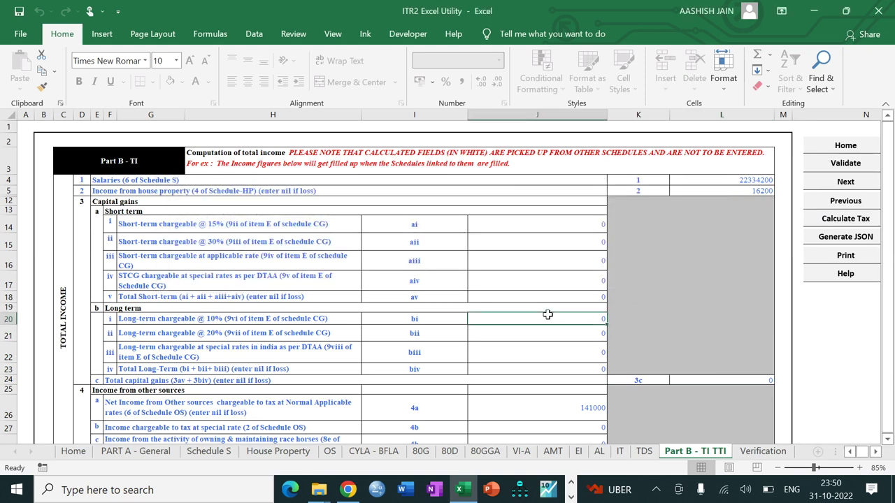
{"action": "key", "text": "Down"}
{"action": "key", "text": "Down"}
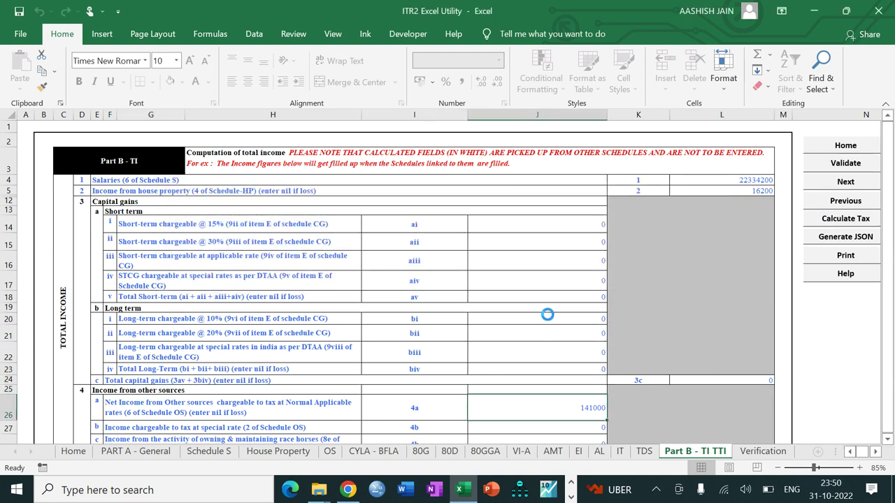
{"action": "scroll", "coordinate": [547, 315], "scroll_direction": "down", "scroll_amount": 1}
{"action": "scroll", "coordinate": [548, 315], "scroll_direction": "down", "scroll_amount": 5}
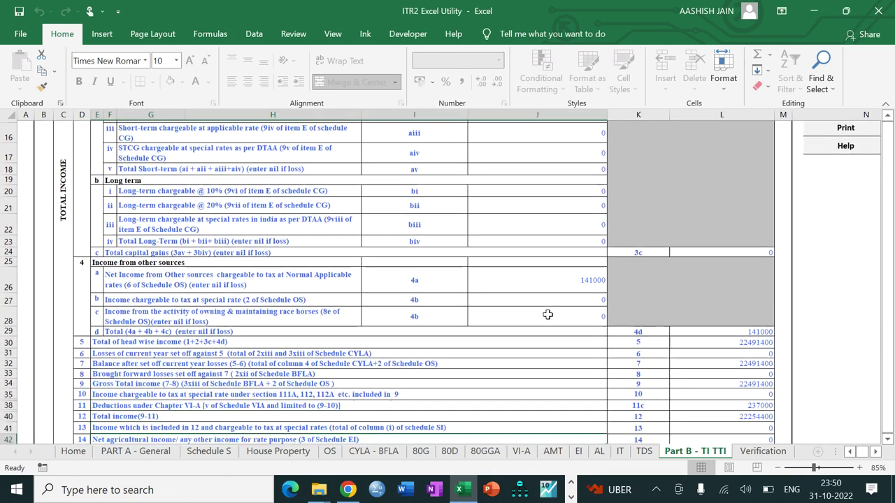
{"action": "scroll", "coordinate": [547, 315], "scroll_direction": "down", "scroll_amount": 3}
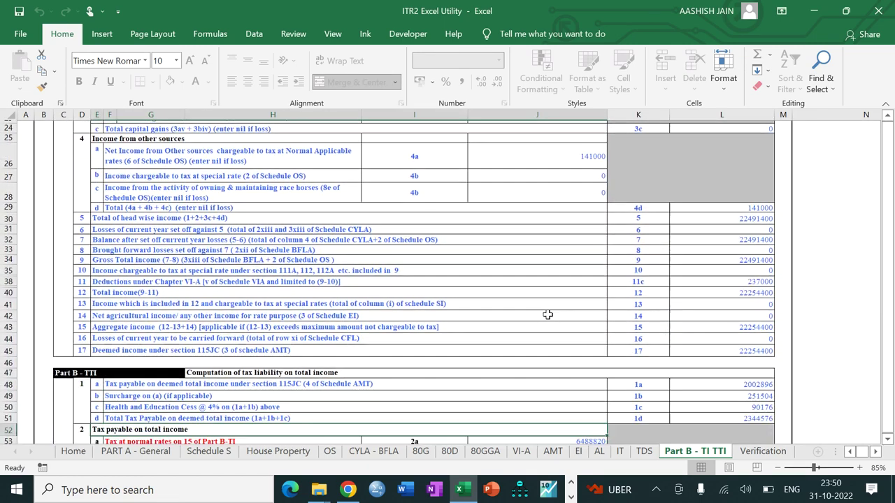
{"action": "scroll", "coordinate": [548, 314], "scroll_direction": "down", "scroll_amount": 5}
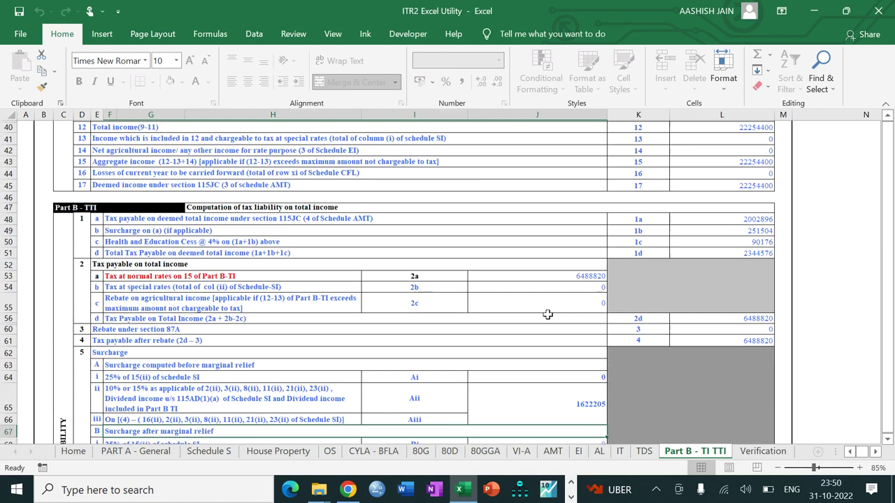
{"action": "scroll", "coordinate": [547, 314], "scroll_direction": "down", "scroll_amount": 5}
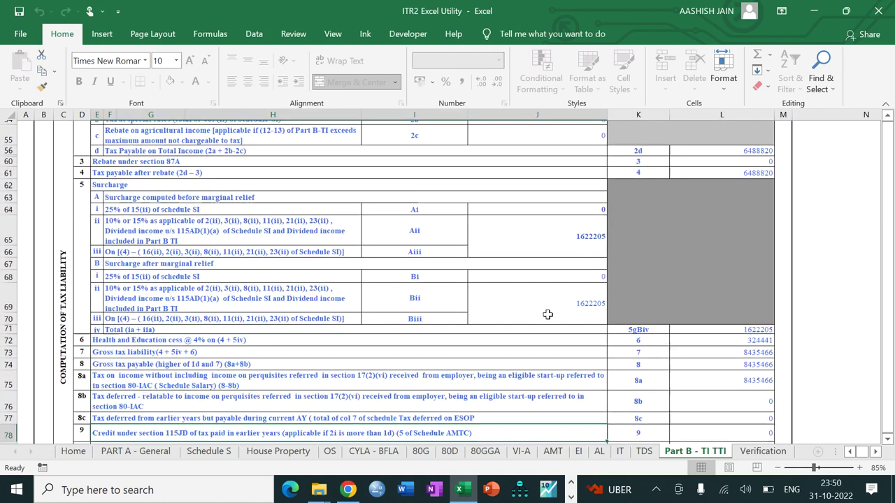
{"action": "scroll", "coordinate": [547, 315], "scroll_direction": "down", "scroll_amount": 3}
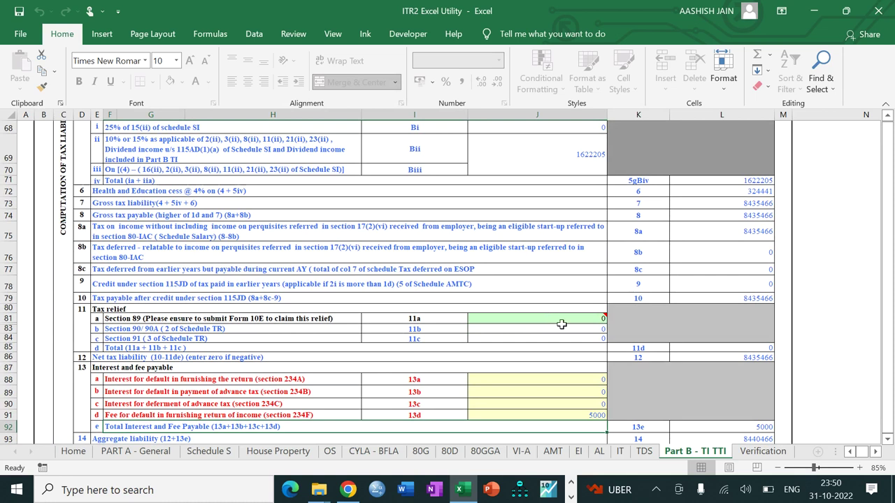
{"action": "left_click", "coordinate": [707, 357]}
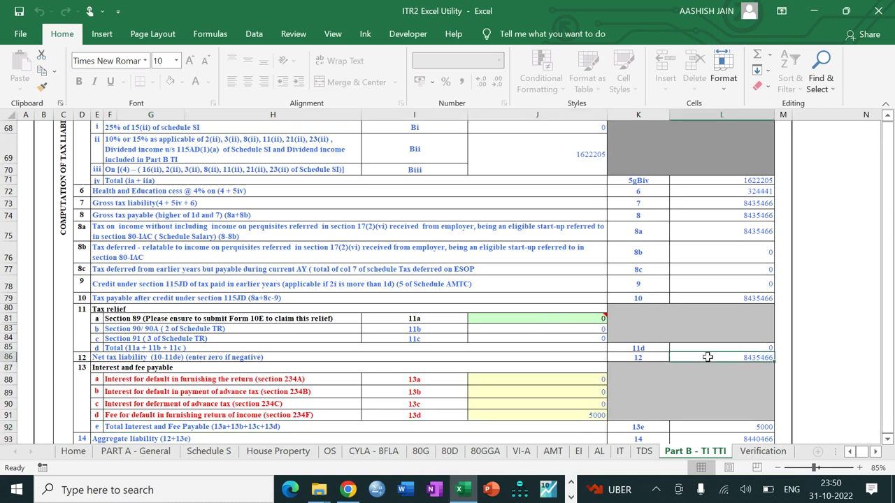